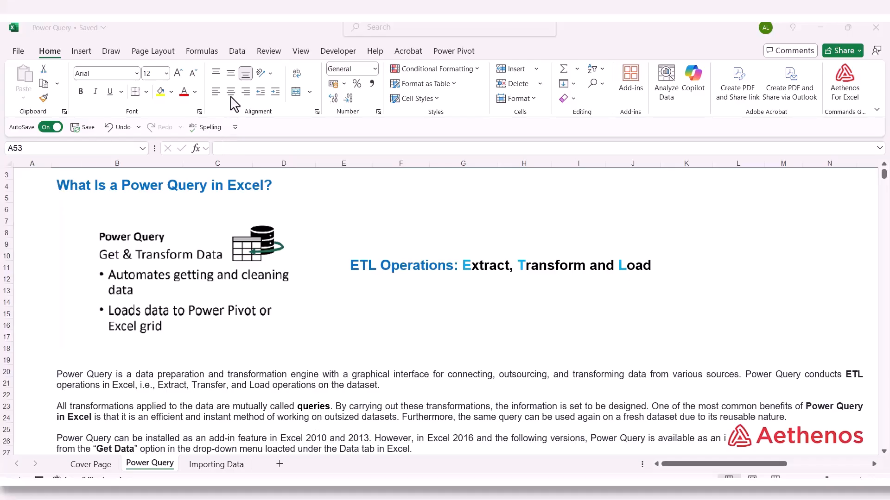
Browse the Get Data lists: From File, Database, Azure, Power Platform and Other Sources.
click(237, 50)
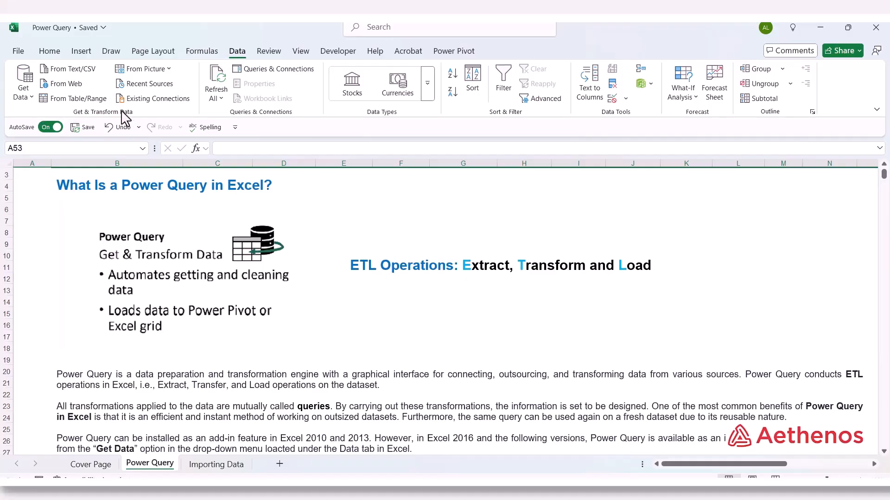
click(31, 98)
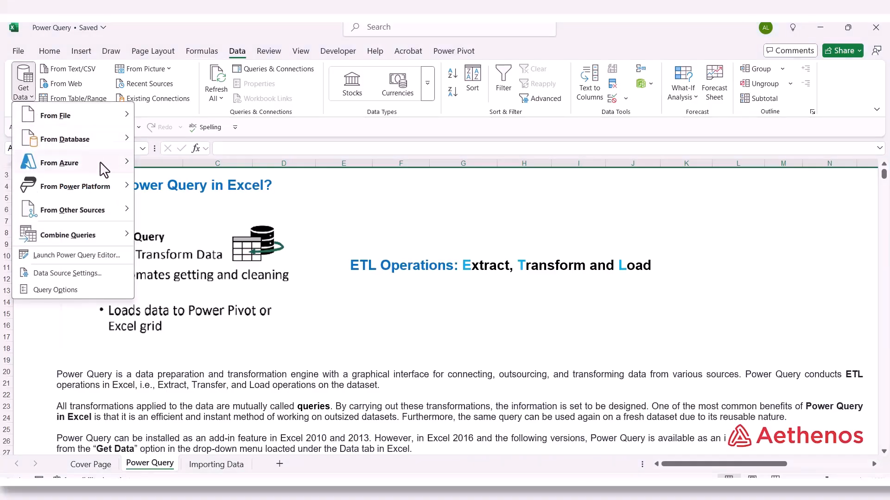
mouse_move(43, 145)
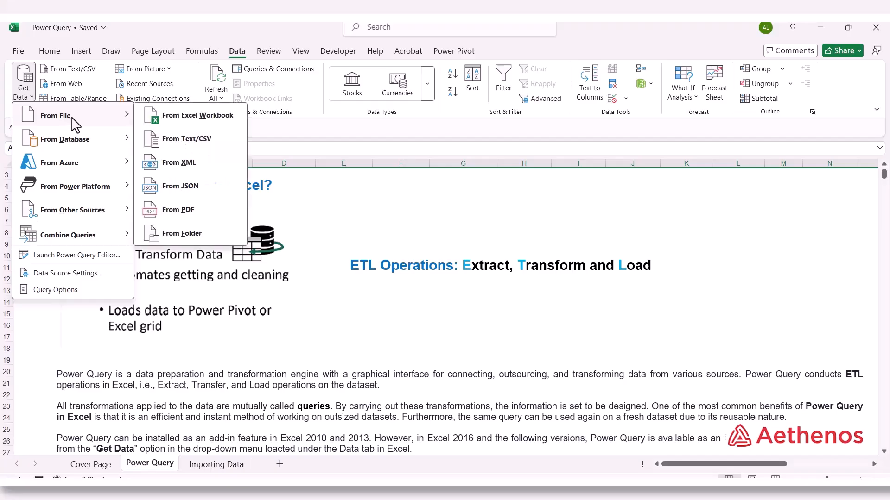
mouse_move(79, 164)
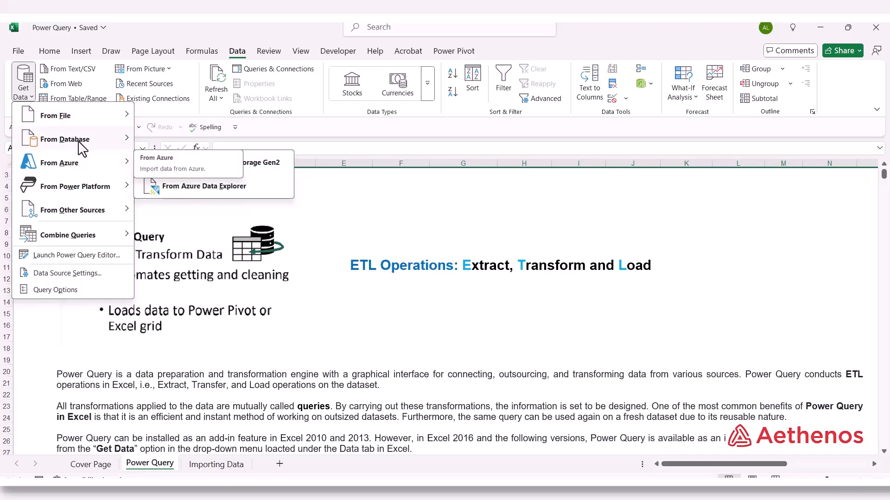
mouse_move(111, 124)
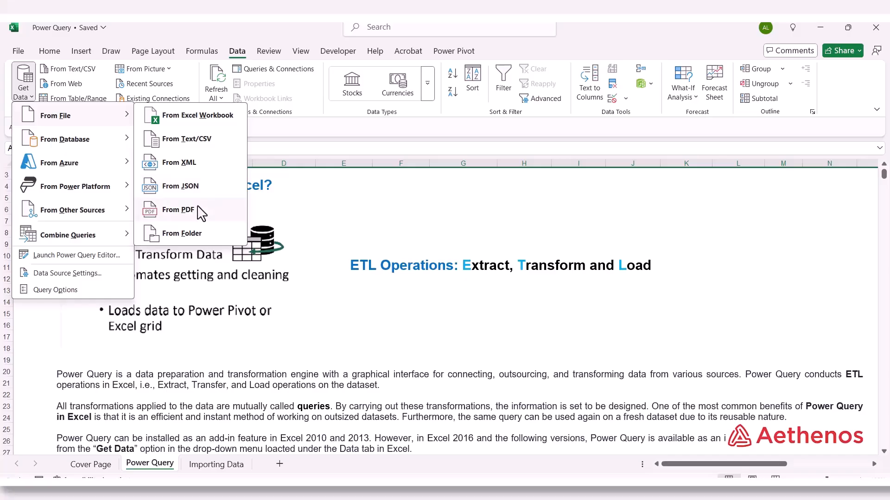
mouse_move(86, 144)
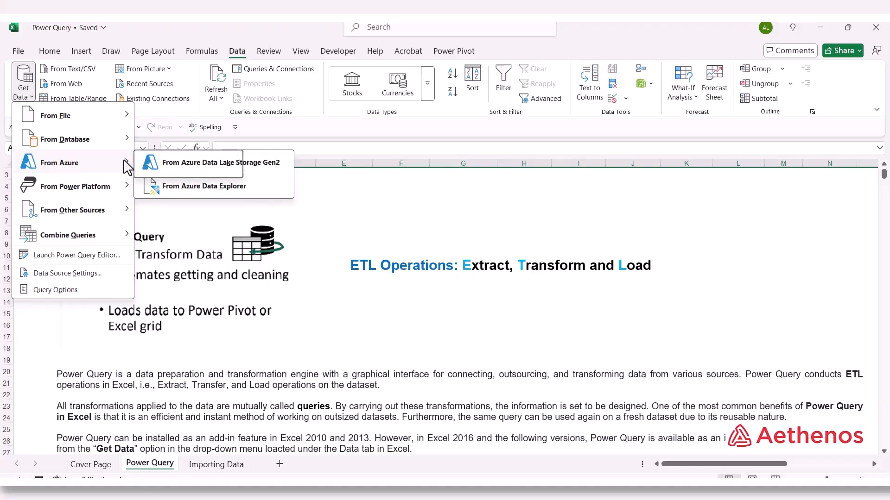
mouse_move(100, 190)
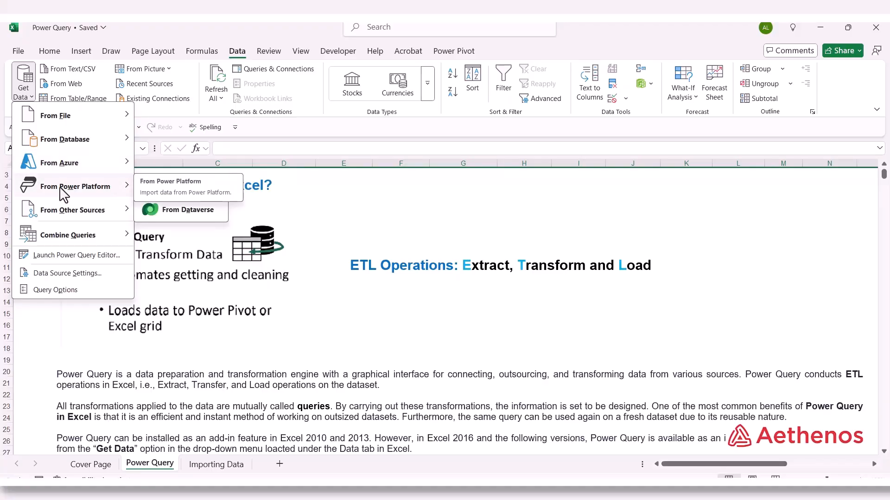
mouse_move(116, 217)
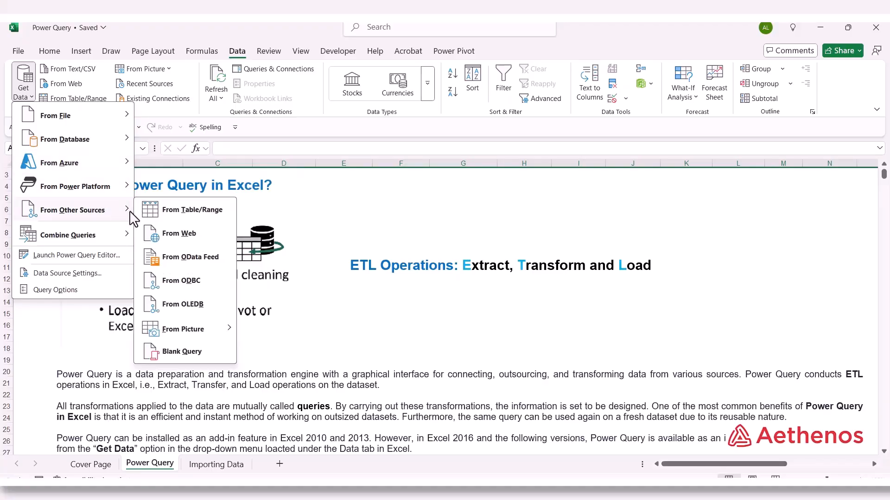
click(341, 223)
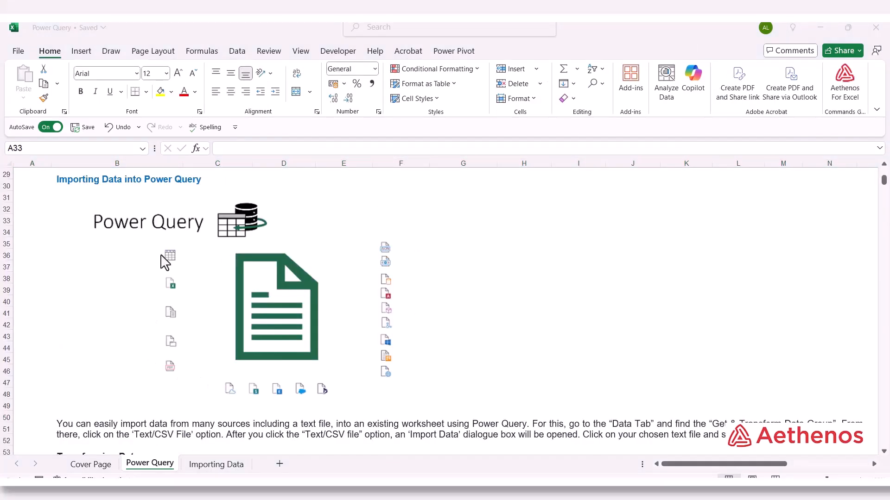
Scroll down through the Power Query sheet.
scroll(212, 234, down, 8)
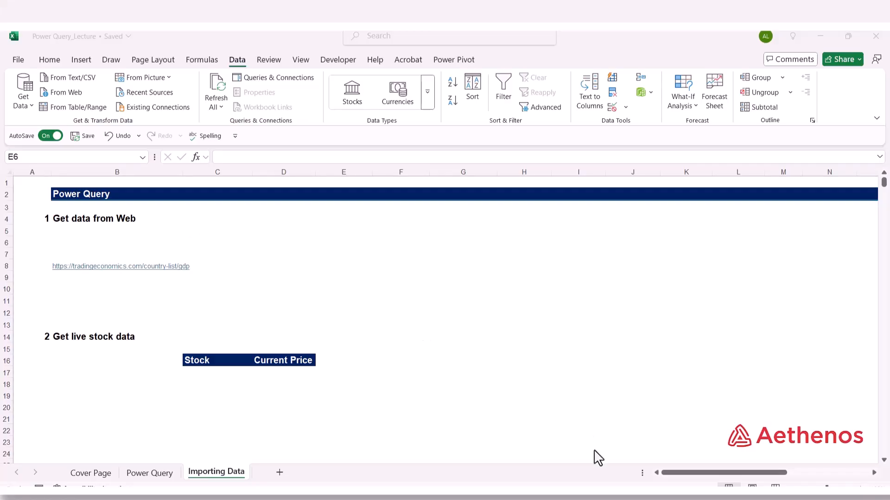
Review the Trading Economics GDP table in Chrome and select the page's full URL.
click(638, 480)
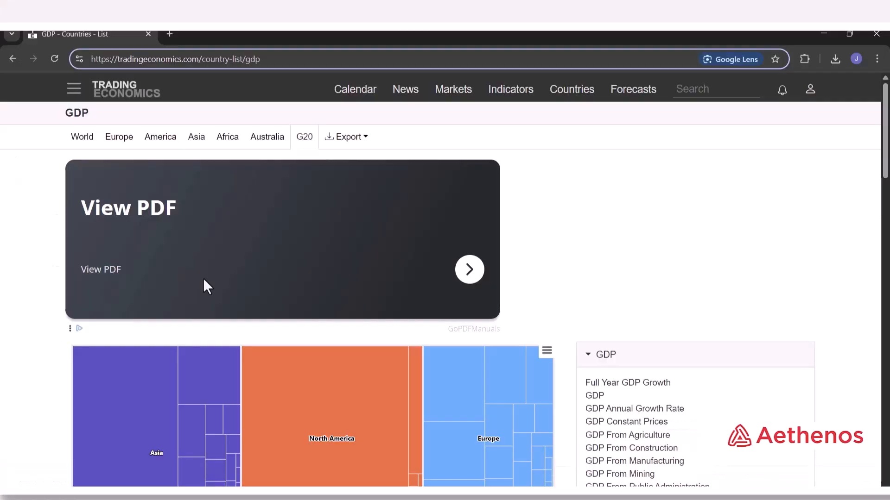
scroll(188, 275, down, 9)
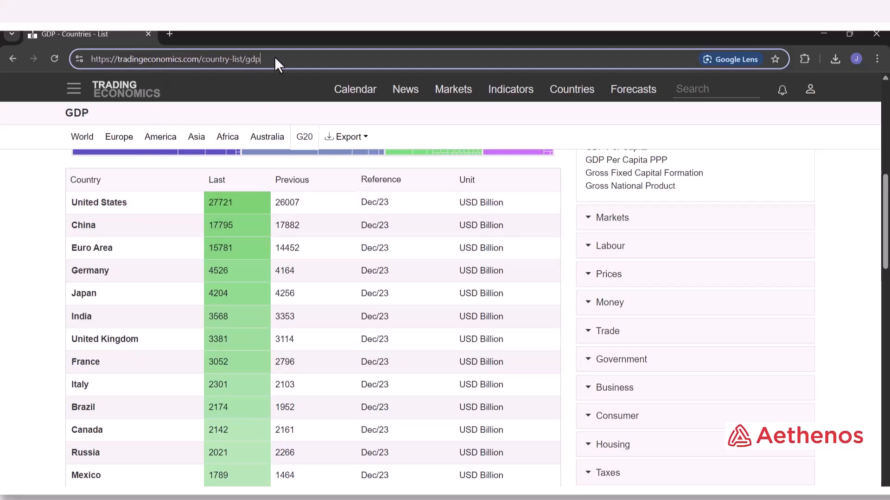
drag(274, 55, 77, 57)
key(ctrl+c)
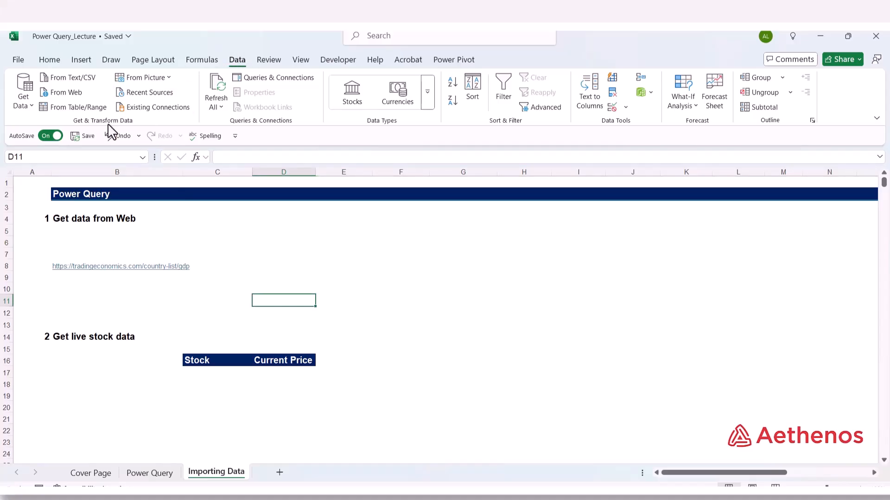
Paste the GDP page URL into the From Web dialog and fetch it into the Navigator.
click(64, 92)
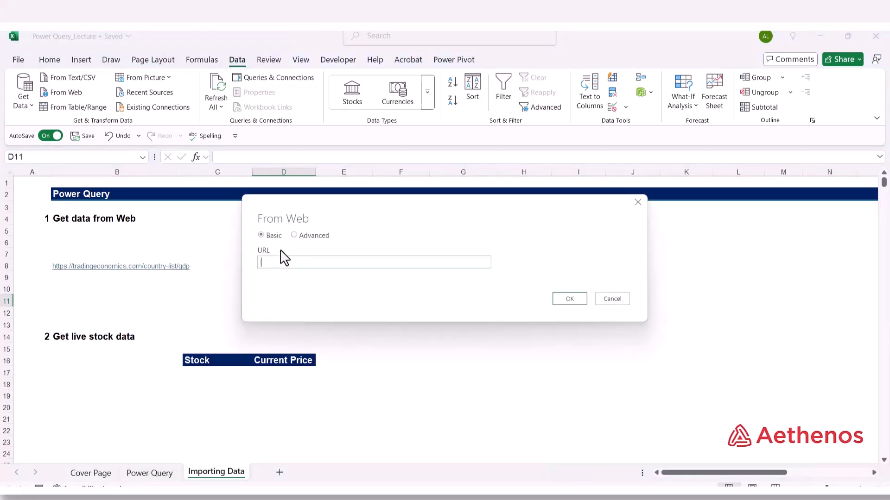
click(284, 267)
key(ctrl+v)
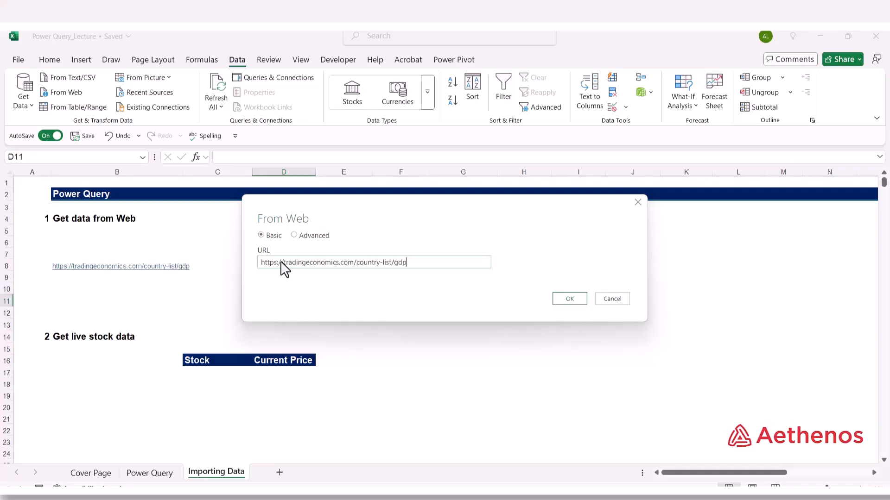
click(570, 299)
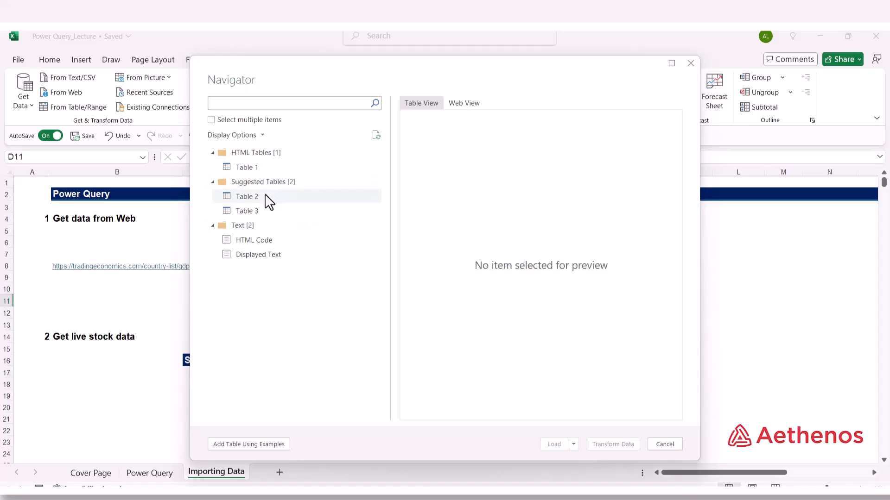
Preview Table 1 in Table View and Web View, then load it into a new sheet.
click(277, 172)
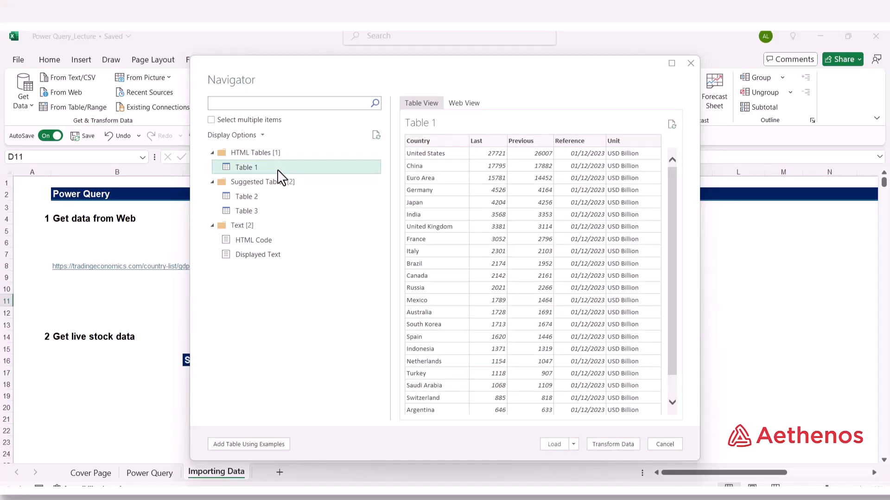
scroll(535, 188, down, 1)
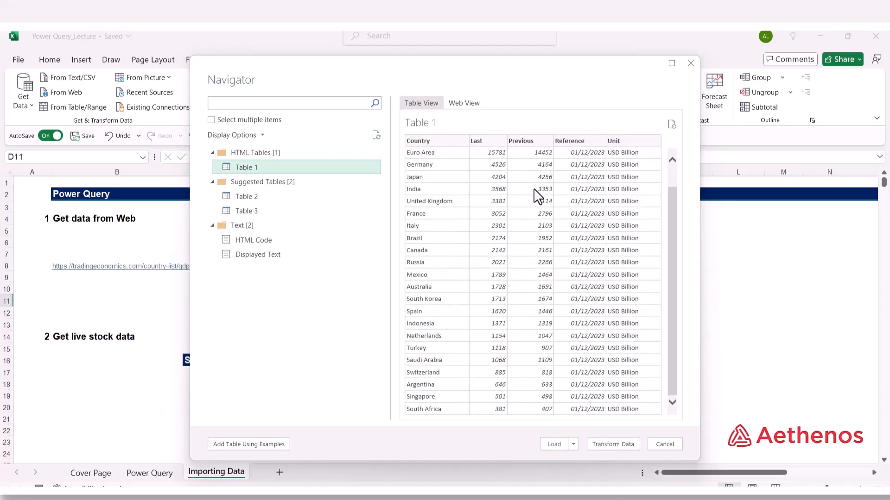
scroll(536, 220, up, 1)
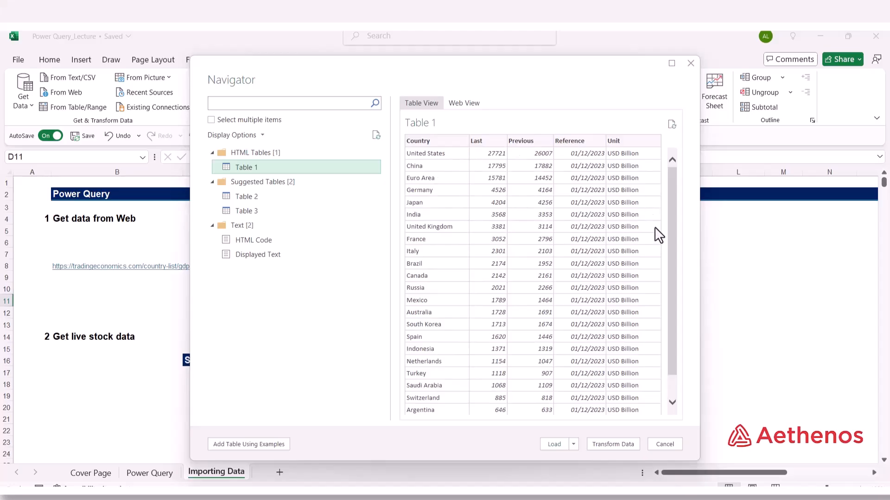
click(465, 107)
scroll(528, 232, down, 2)
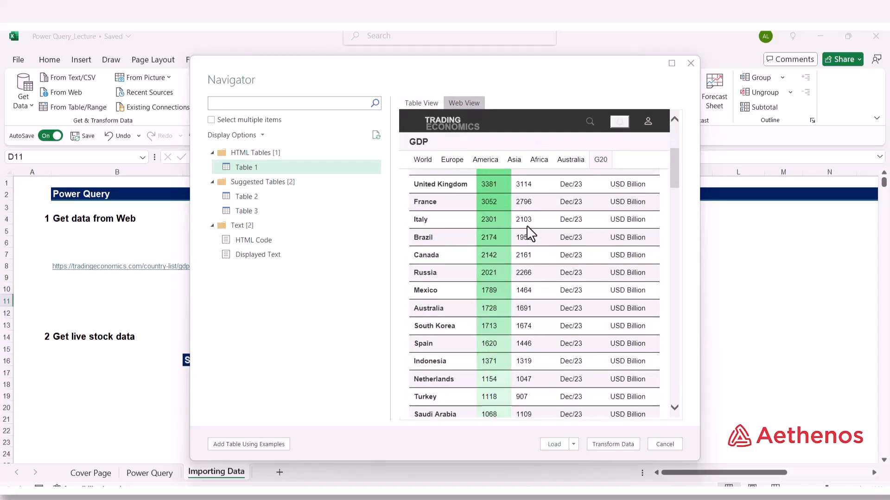
scroll(528, 232, down, 4)
scroll(528, 231, up, 6)
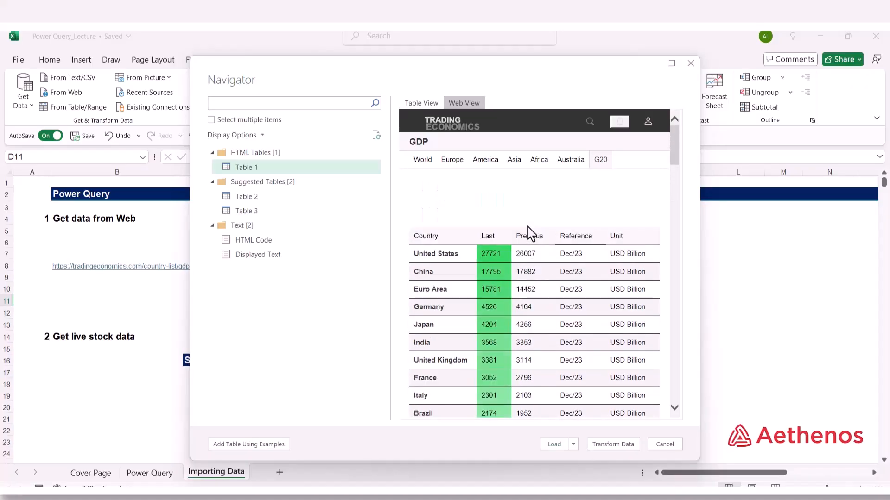
scroll(528, 231, down, 1)
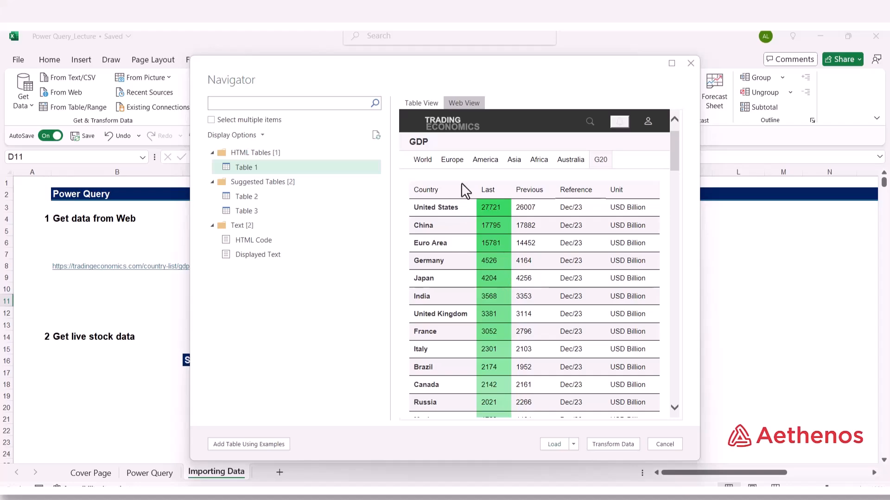
click(420, 103)
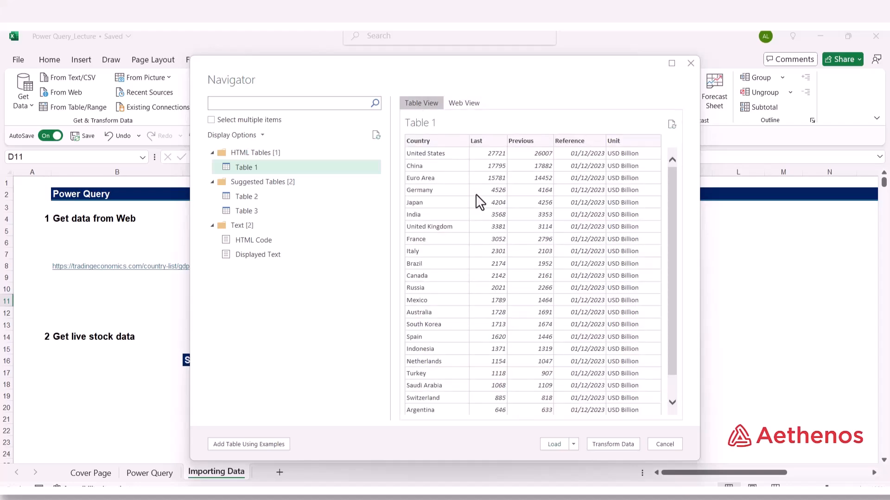
click(554, 445)
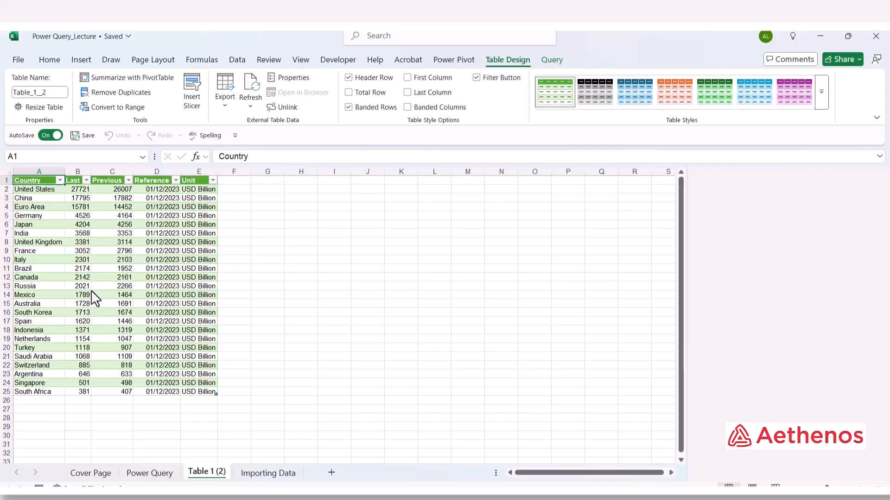
Refresh All data connections for the imported GDP table.
click(223, 278)
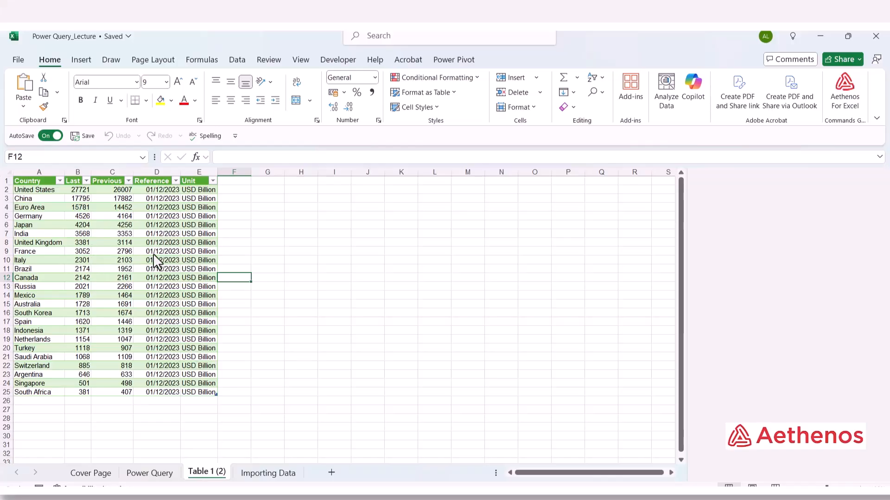
click(156, 226)
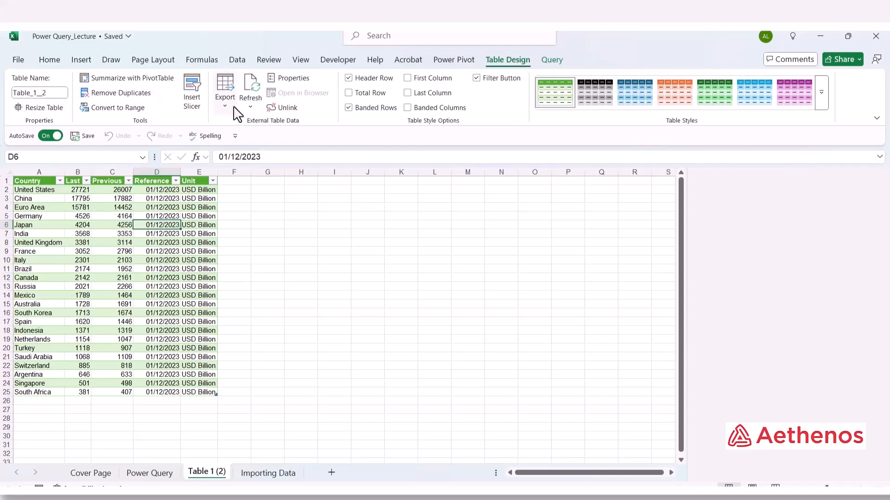
click(252, 103)
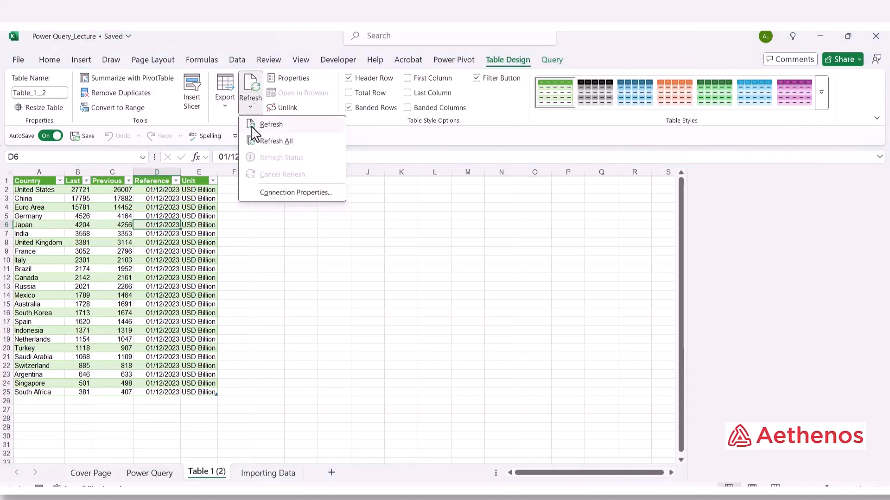
click(302, 147)
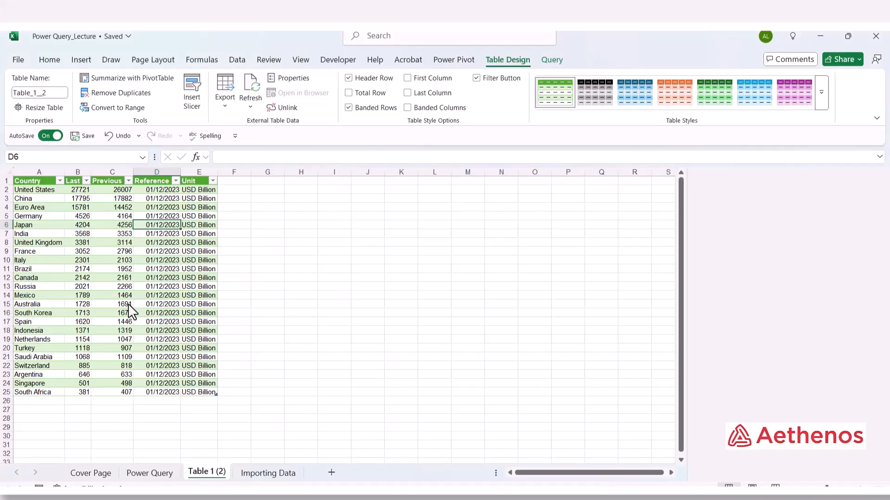
Go back to the Importing Data sheet's live stock section.
click(294, 252)
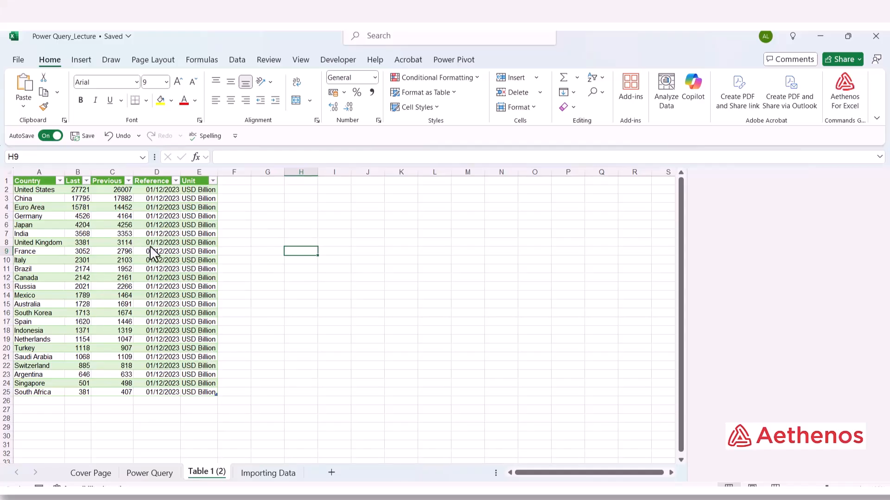
click(369, 289)
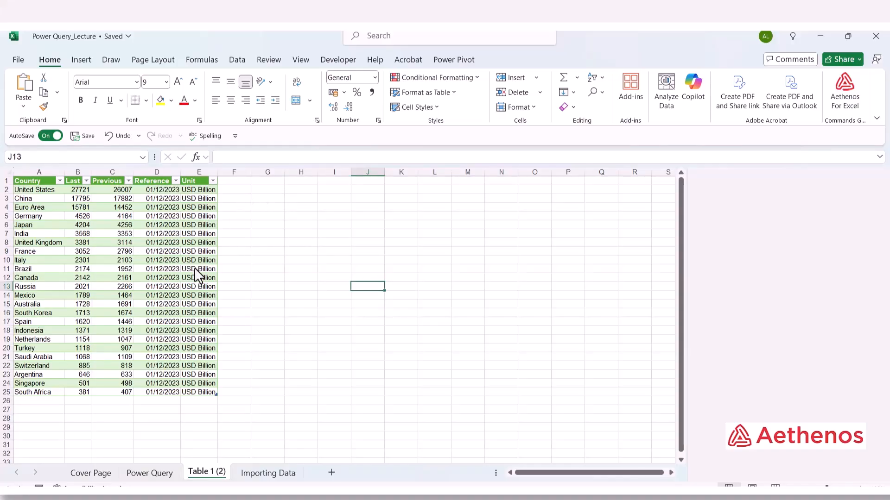
click(260, 473)
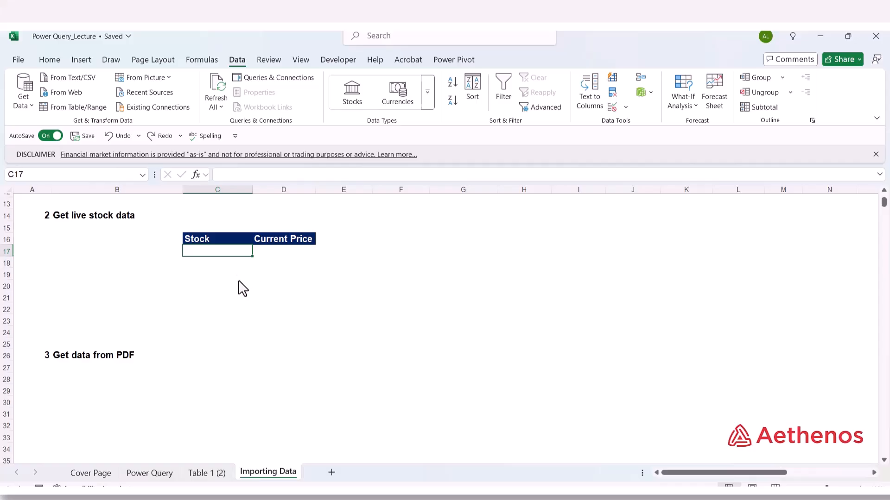
Enter Apple, IBM and Microsoft in C17:C19 and select the three names.
text(Apple)
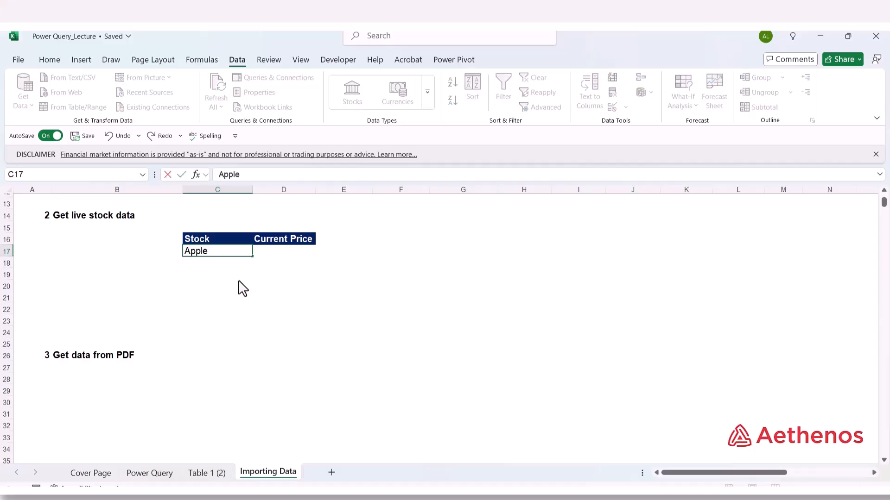
key(Return)
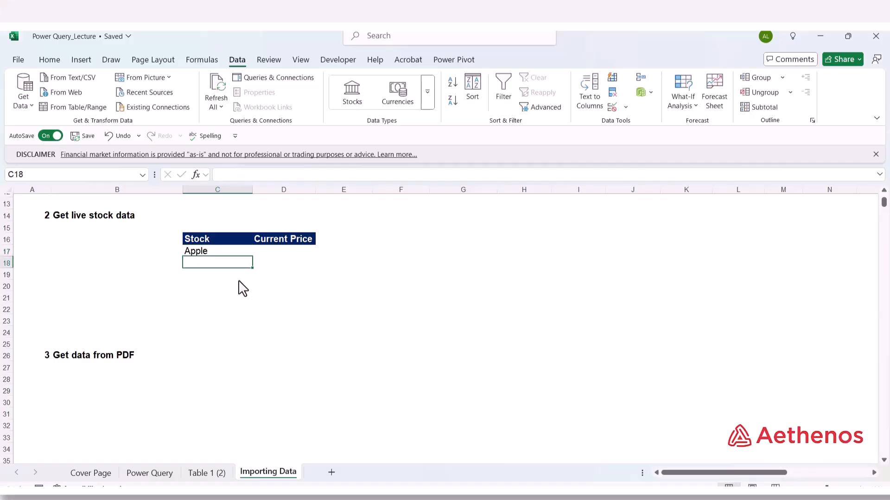
text(IBM)
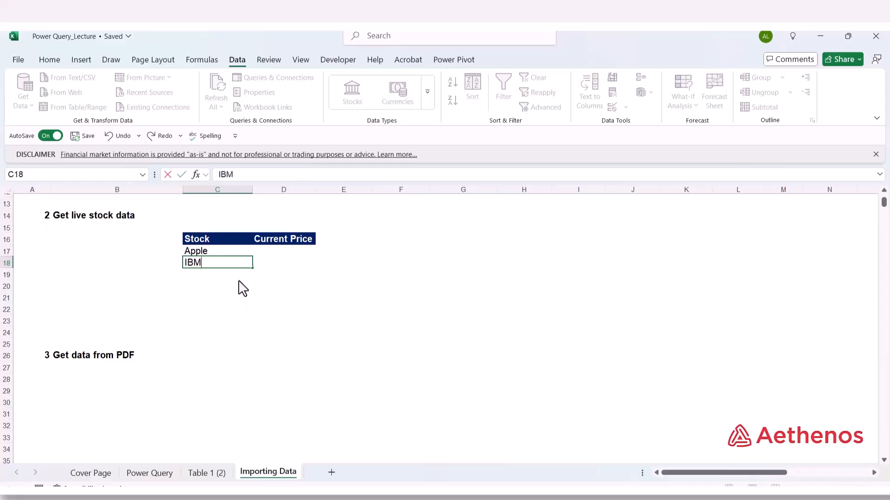
key(Return)
text(Microsoft)
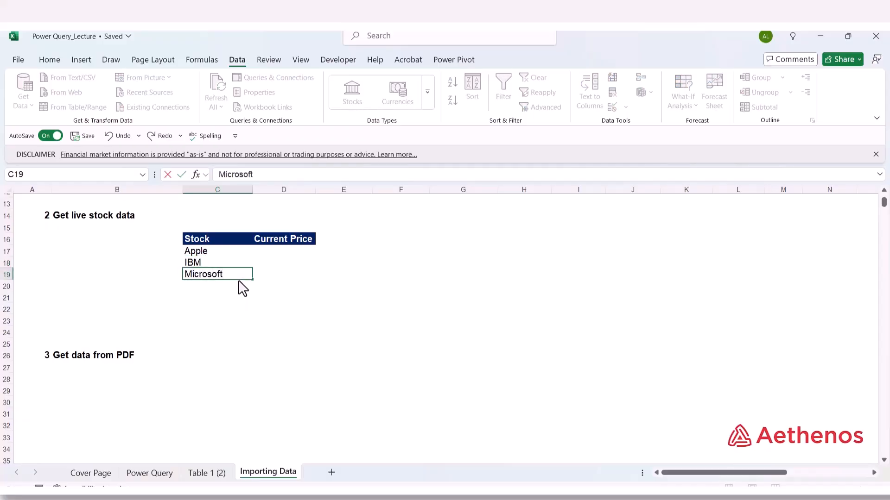
key(Return)
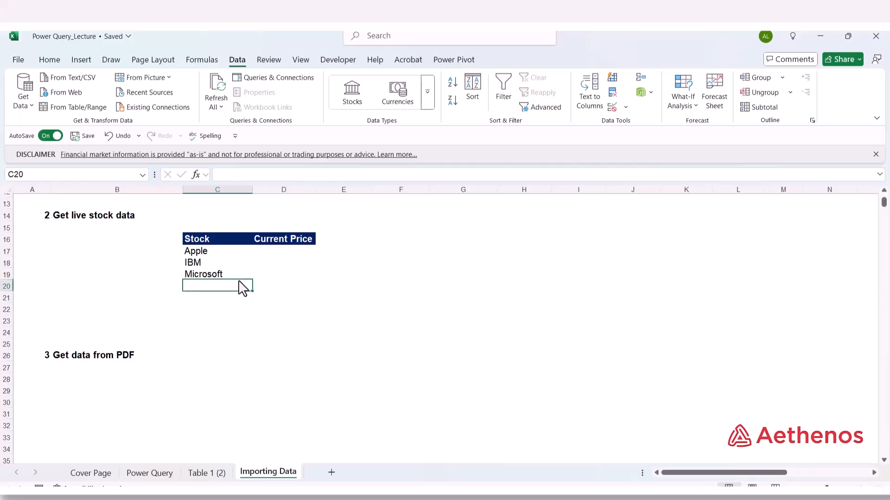
drag(216, 252, 231, 274)
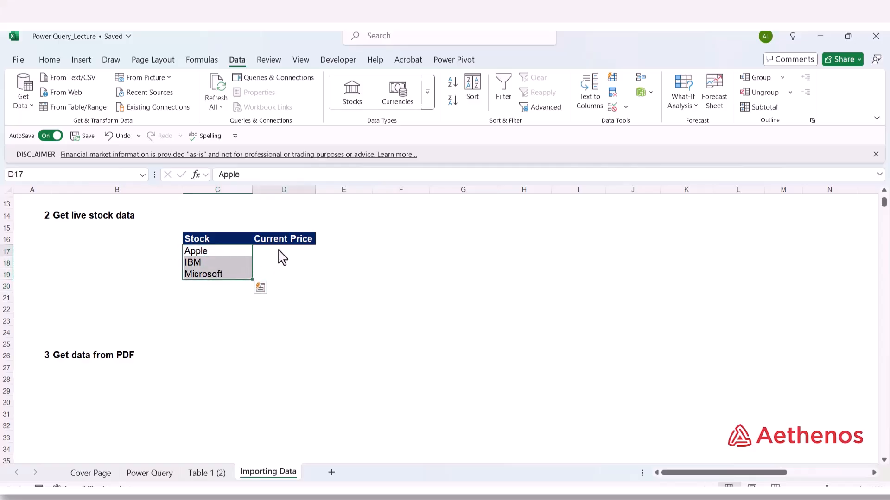
Convert Apple, IBM and Microsoft in C17:C19 to the Stocks data type.
drag(282, 257, 274, 280)
click(217, 256)
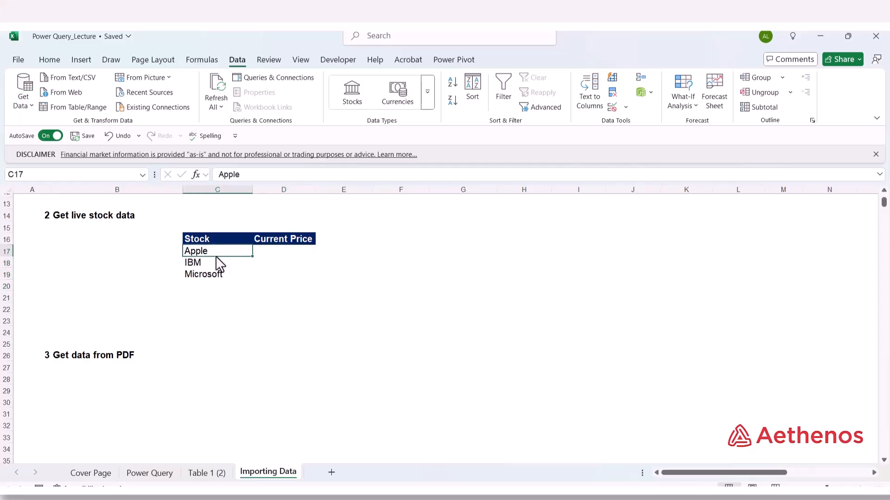
drag(219, 256, 218, 282)
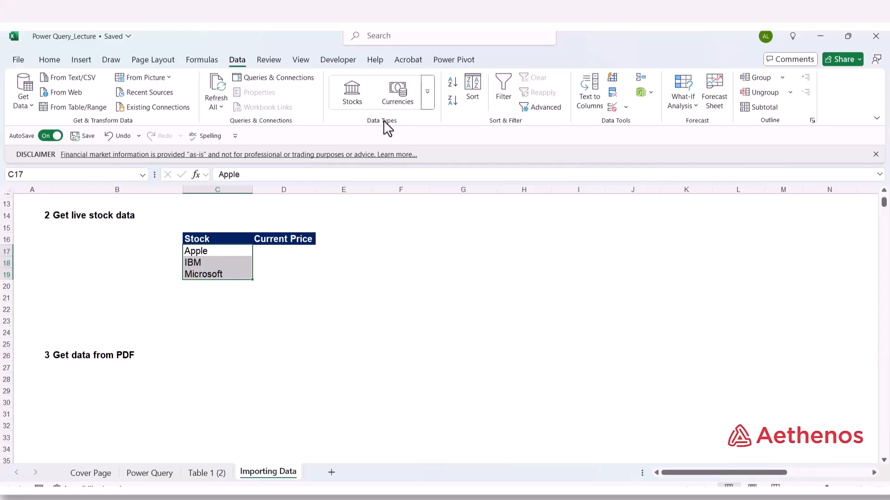
click(352, 92)
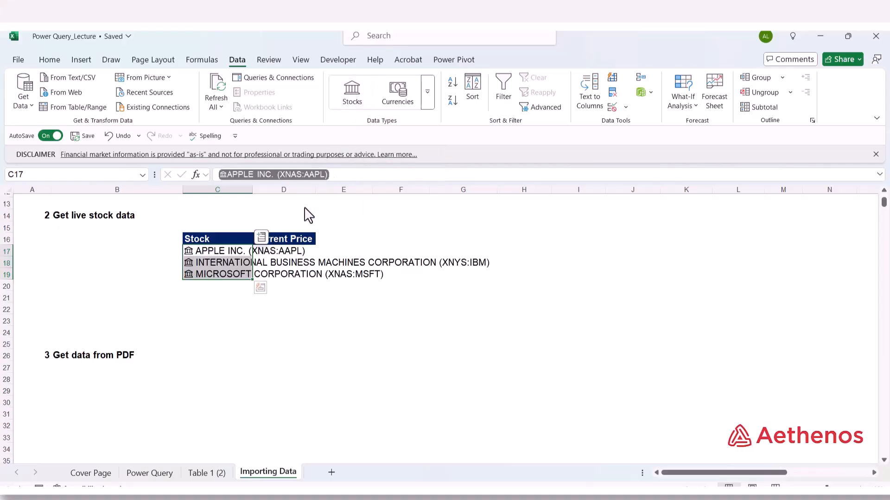
Insert the Price field for the three stocks into the Current Price column.
click(260, 237)
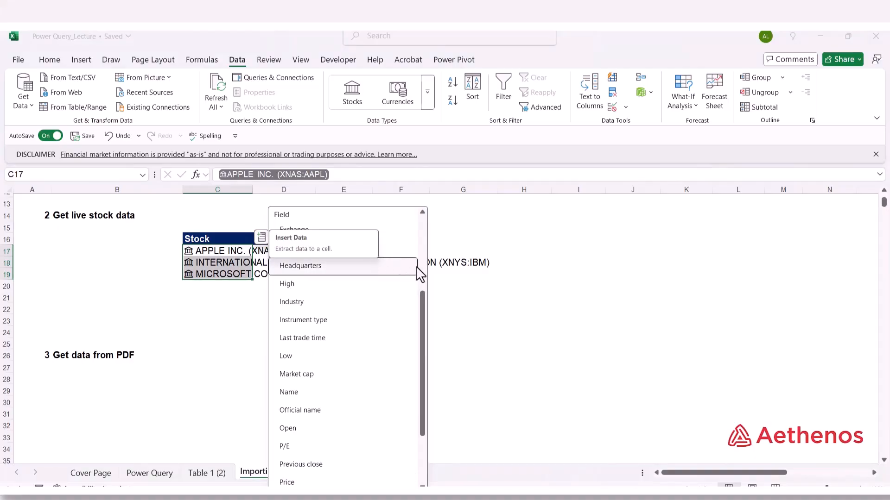
scroll(420, 264, up, 5)
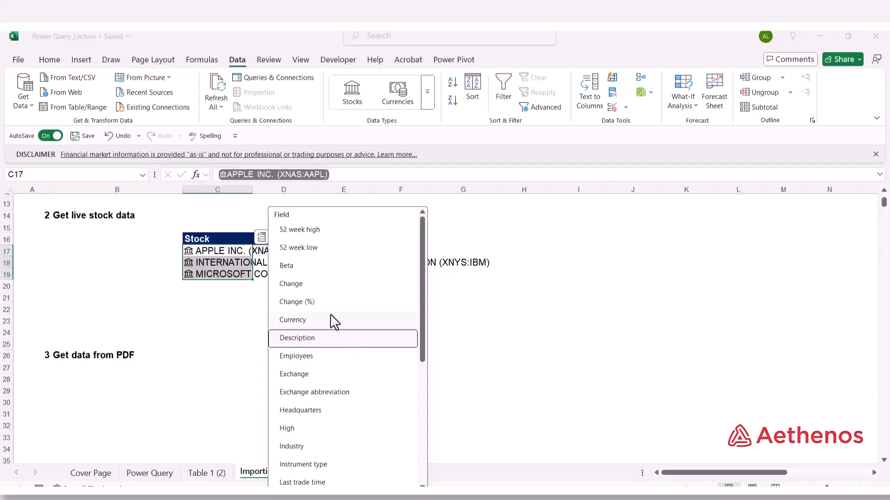
scroll(336, 301, down, 1)
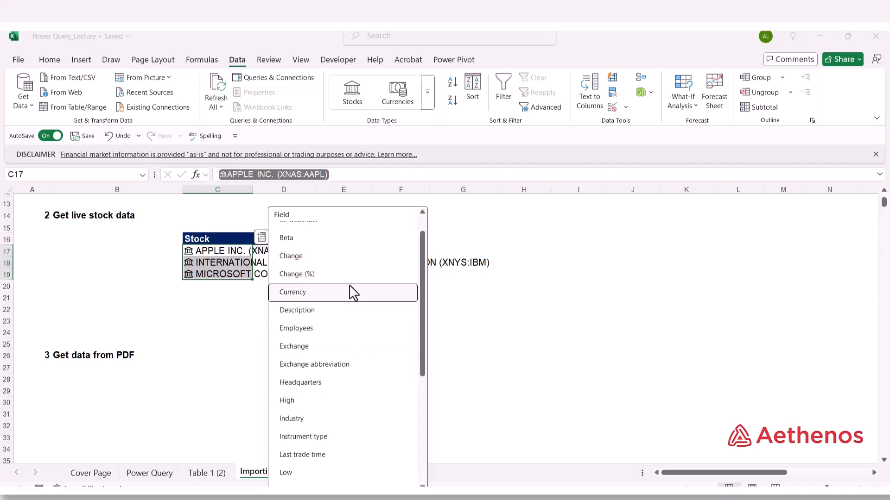
scroll(372, 322, down, 3)
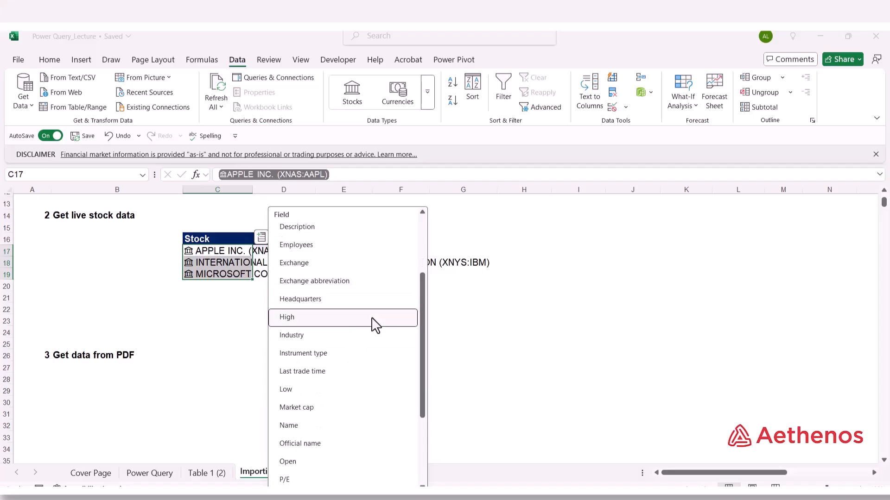
scroll(373, 322, down, 2)
scroll(364, 326, down, 2)
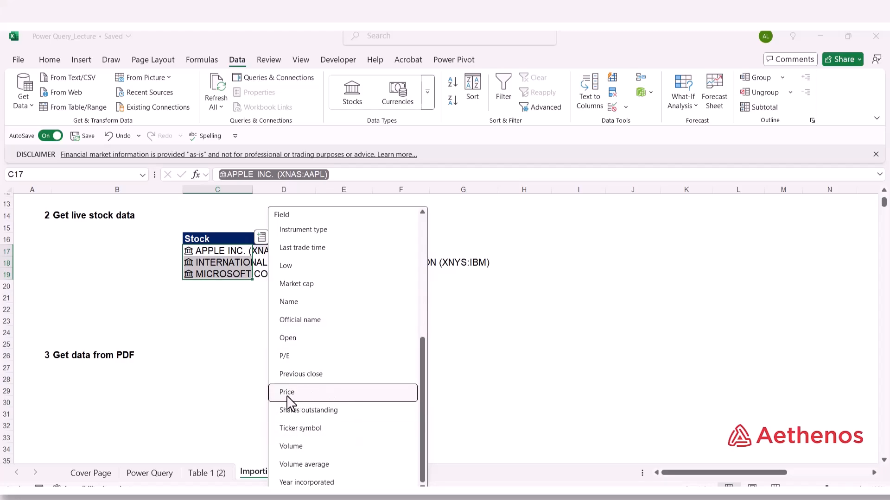
click(304, 394)
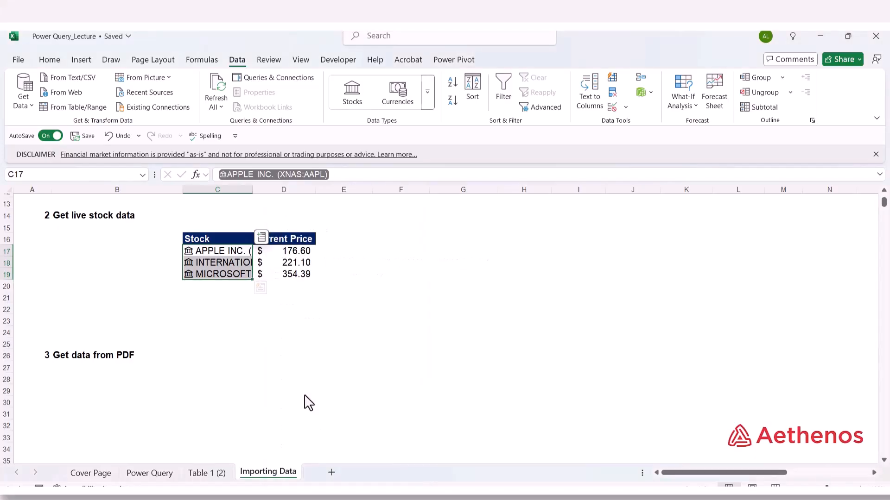
Autofit column C to show full stock names, then review and close Apple's stock card.
click(337, 276)
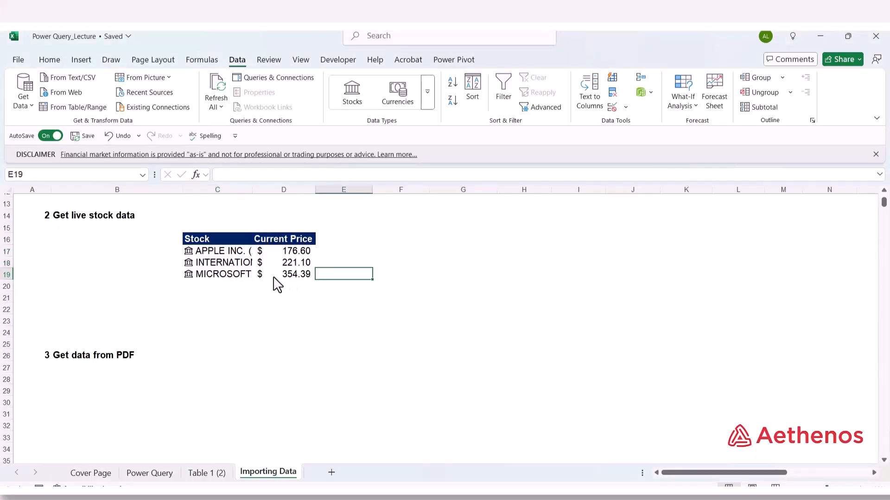
double_click(252, 190)
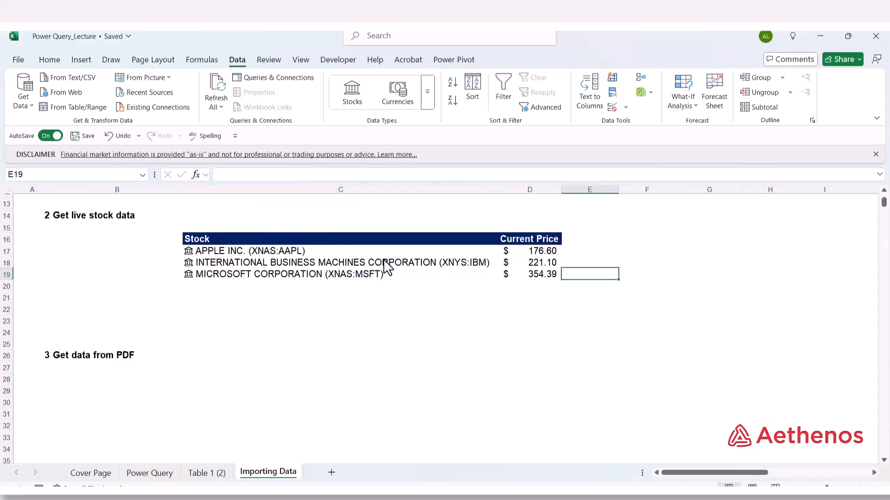
click(188, 251)
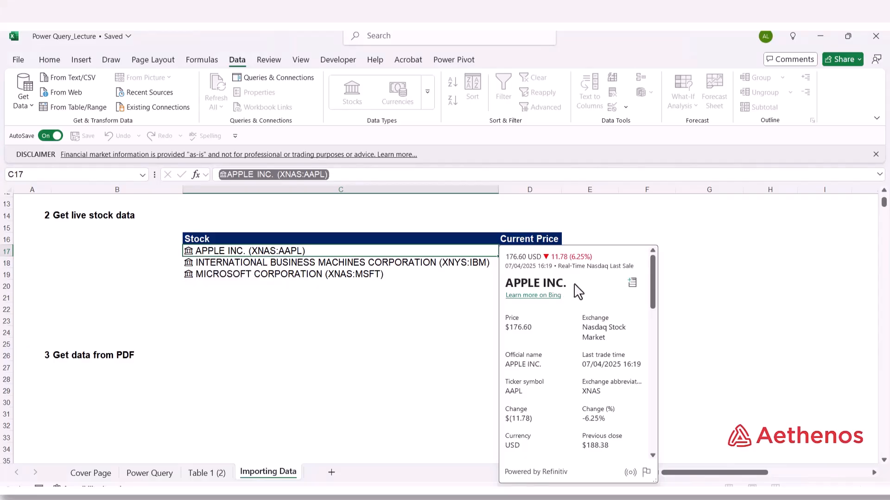
mouse_move(636, 371)
scroll(586, 363, down, 1)
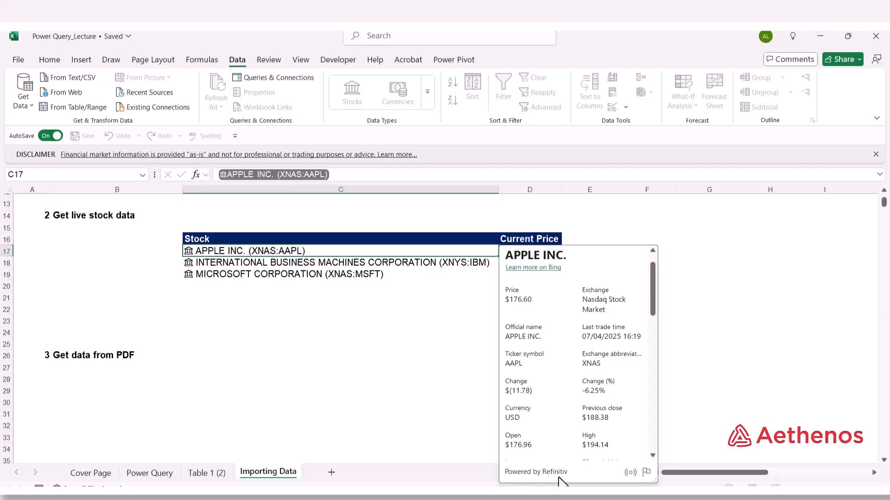
scroll(619, 363, down, 10)
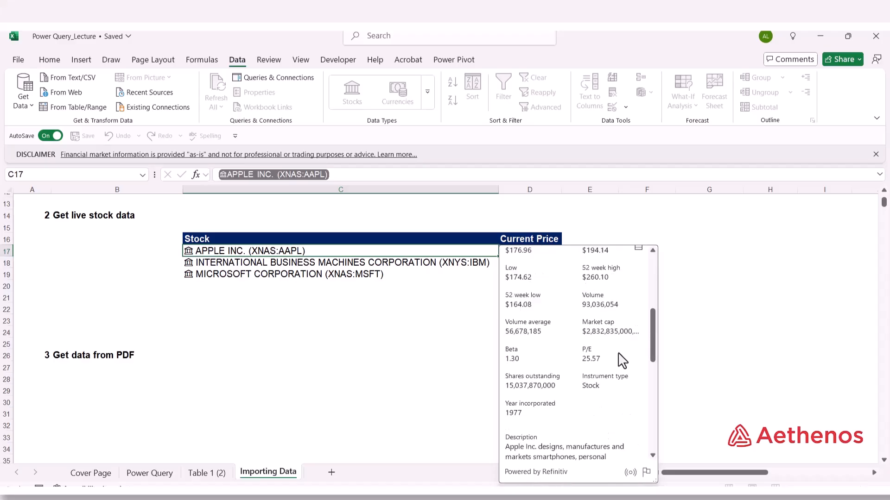
scroll(624, 363, down, 3)
scroll(626, 364, up, 15)
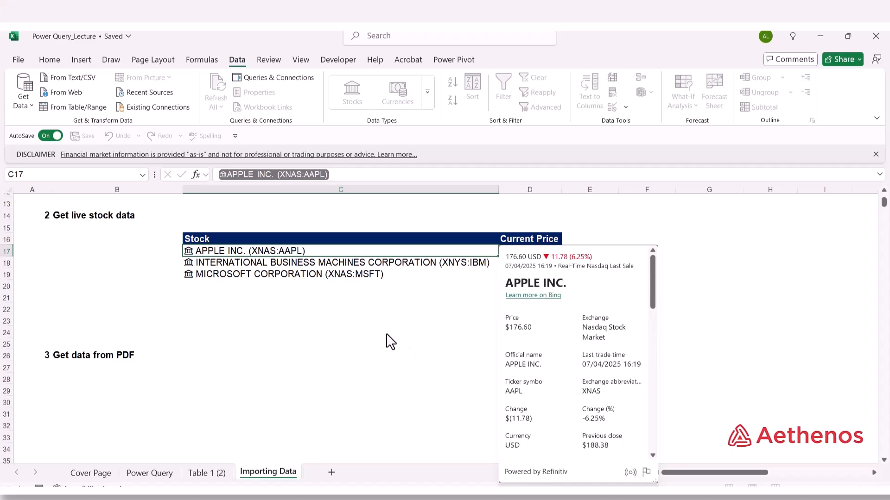
click(666, 263)
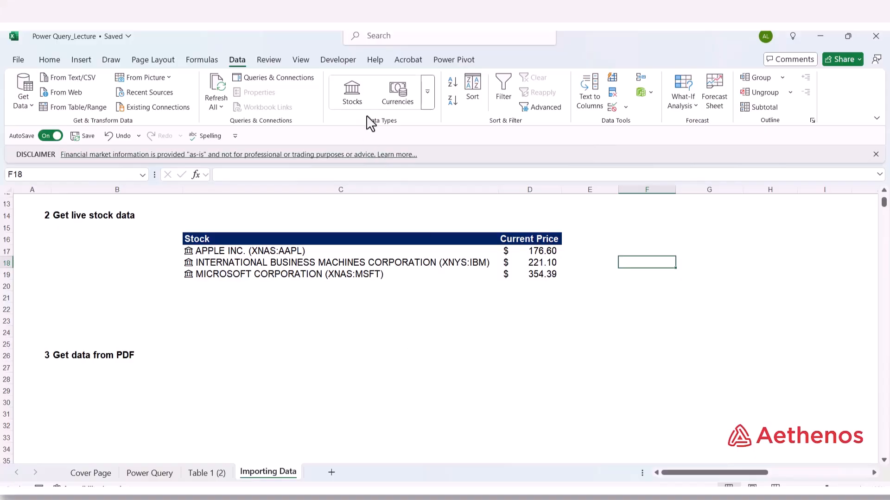
Start the Currencies data conversion, dismiss its tip, and bring the Primary energy PDF forward in Acrobat.
click(396, 103)
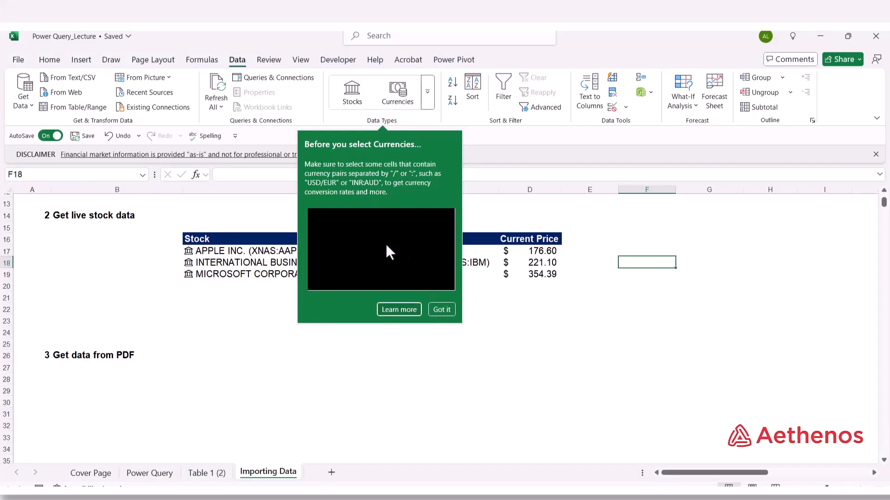
click(443, 314)
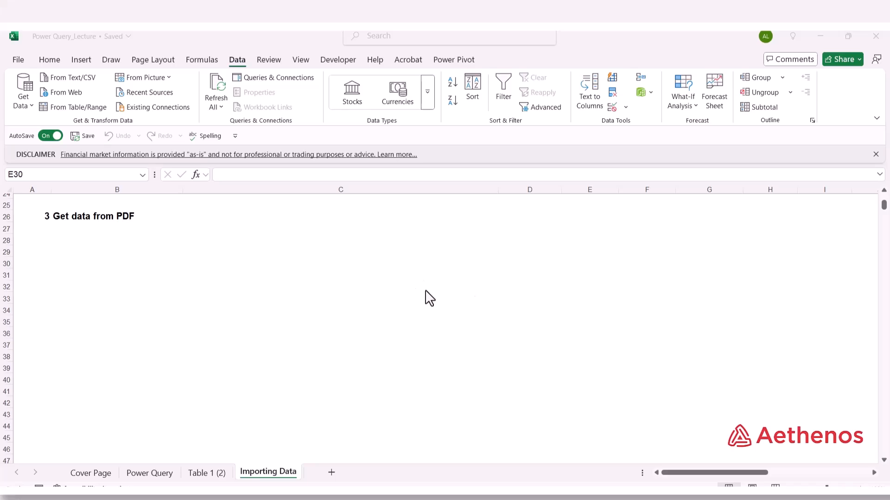
click(644, 497)
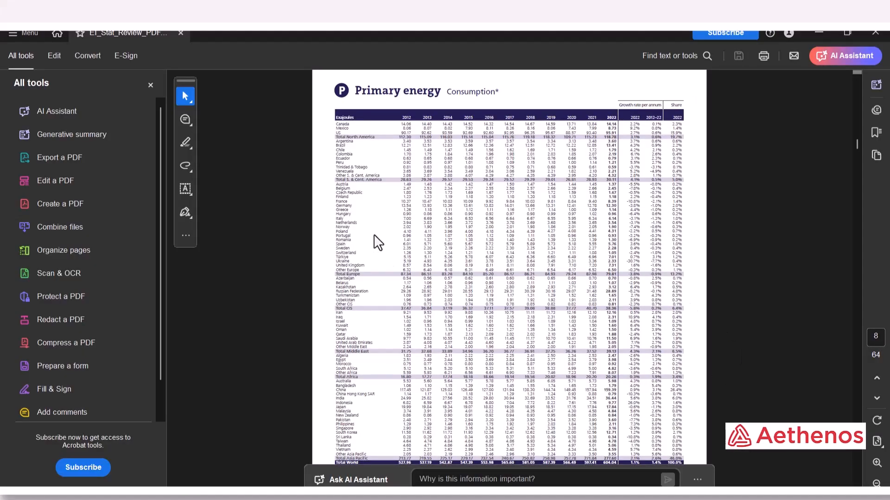
Check the Primary energy table's extent in Acrobat by selecting it, then return to Excel.
scroll(462, 215, up, 3)
scroll(462, 217, down, 3)
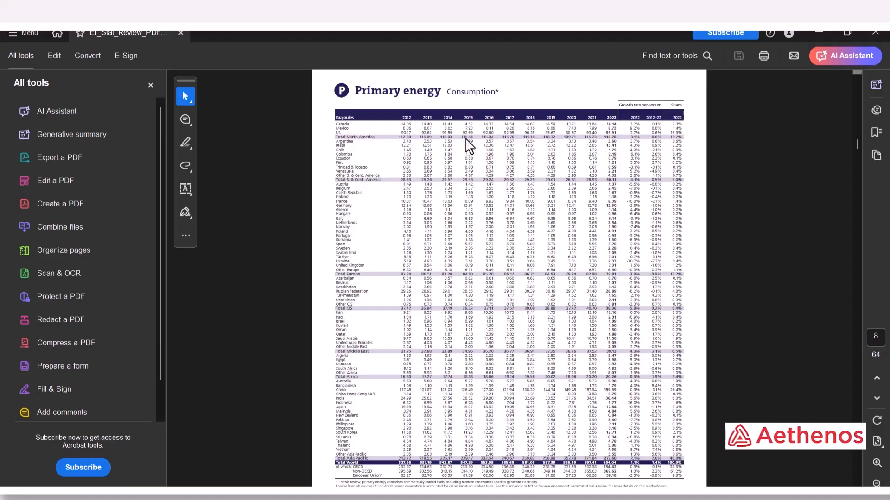
drag(342, 117, 680, 486)
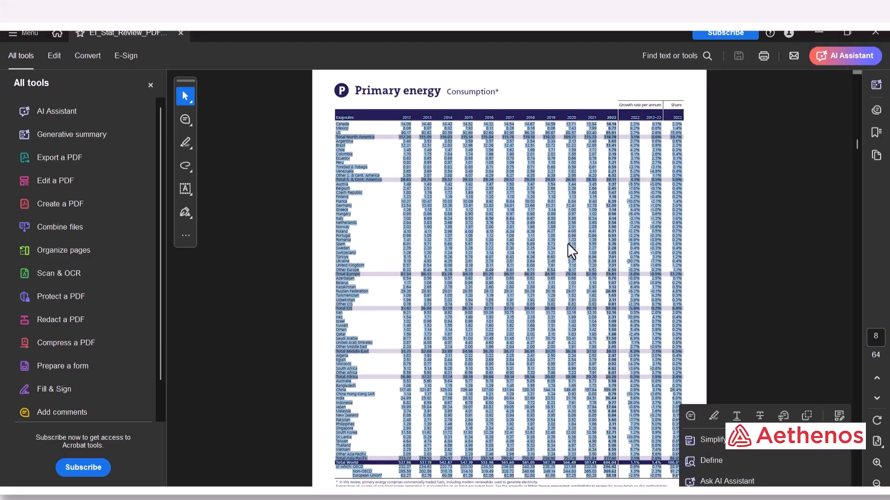
click(671, 215)
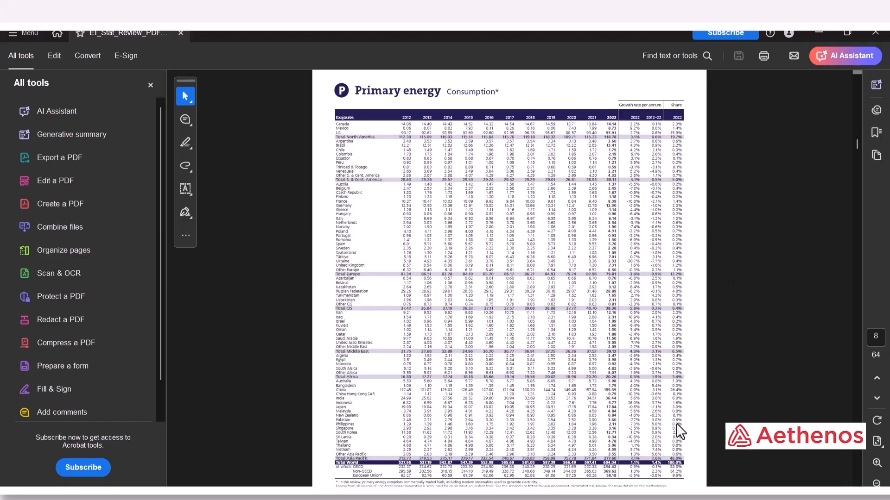
mouse_move(666, 471)
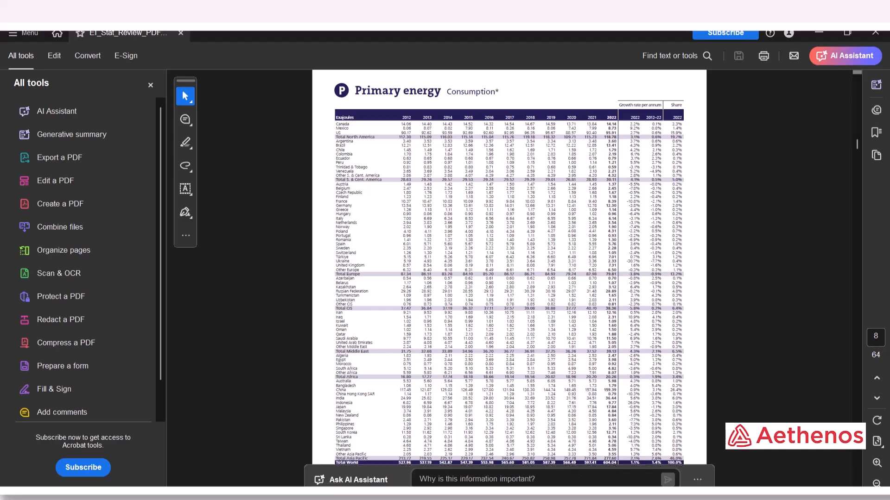
mouse_move(563, 497)
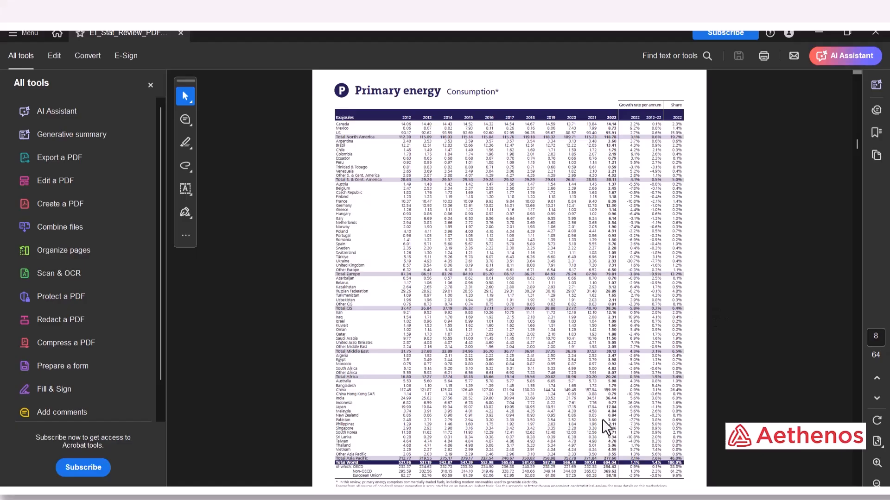
click(562, 497)
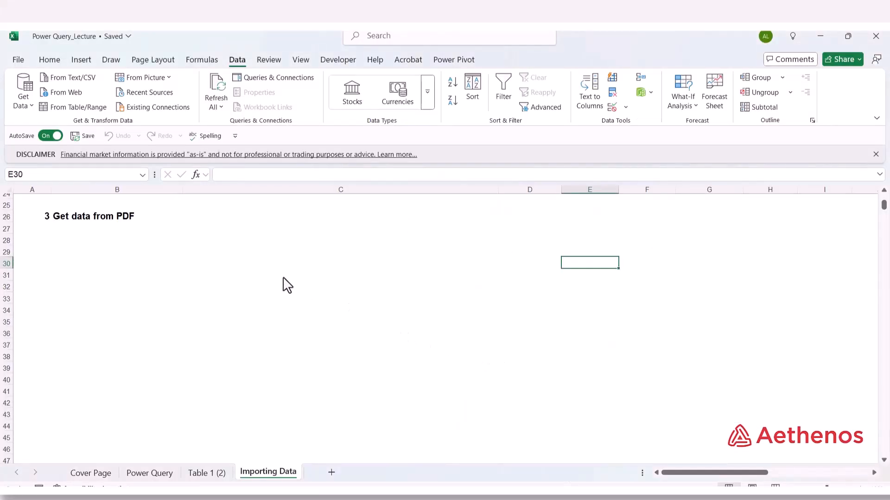
From cell C30, import data From PDF and pick EI_Stat_Review_PDF_single_3 as the source.
click(249, 266)
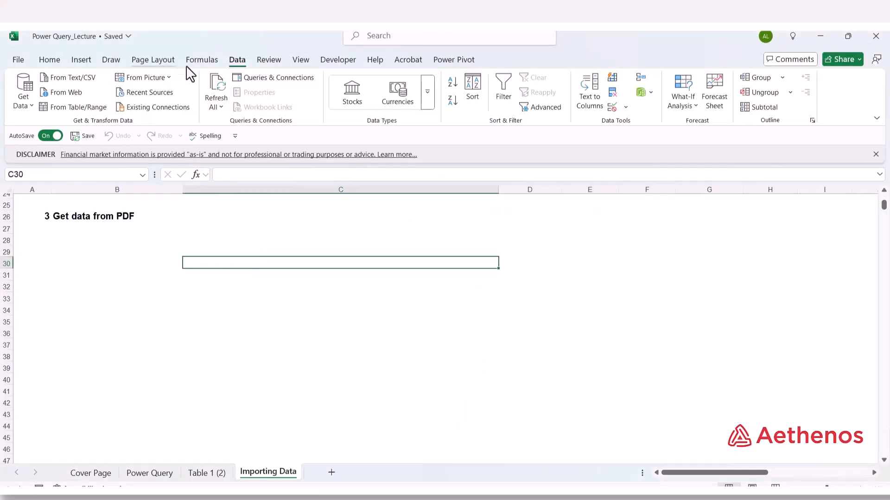
click(30, 107)
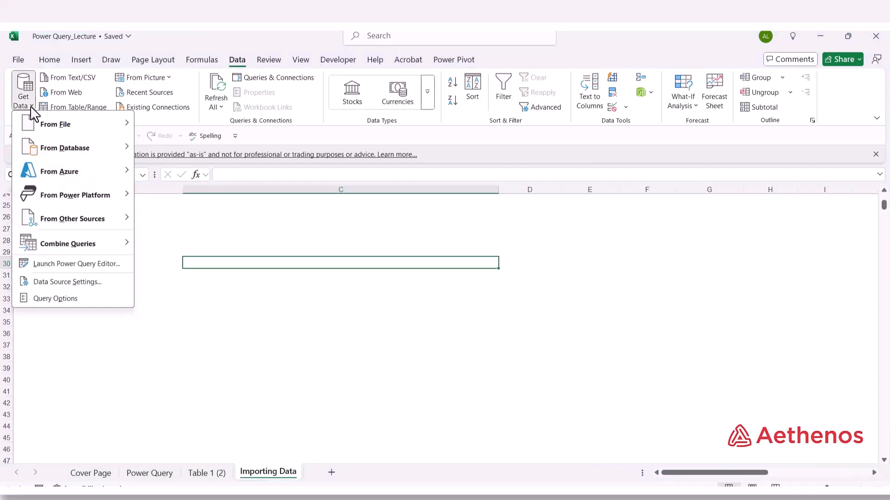
mouse_move(29, 126)
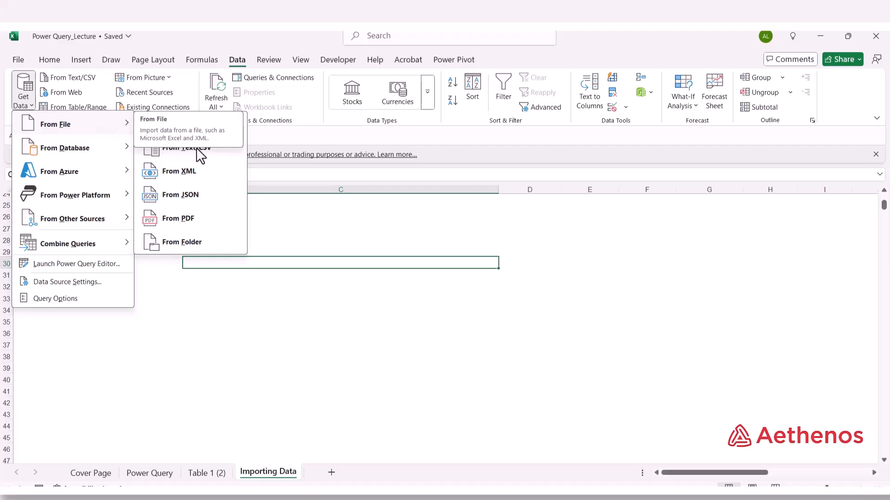
click(209, 228)
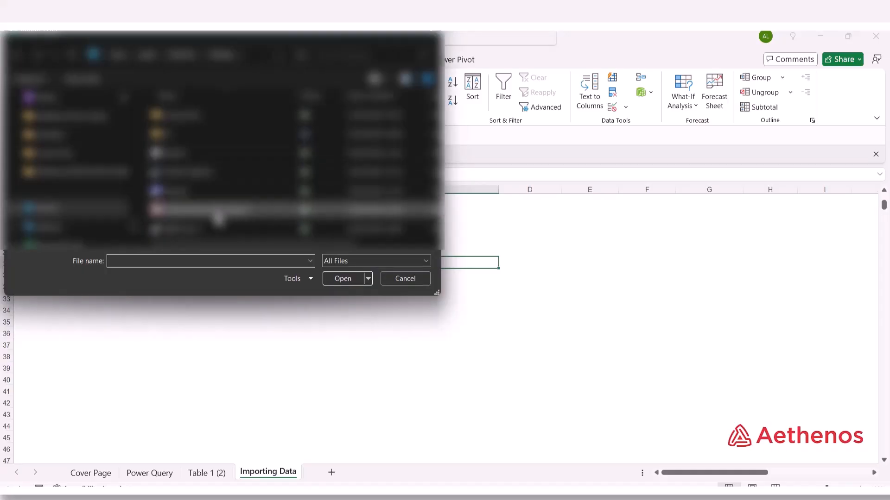
click(217, 212)
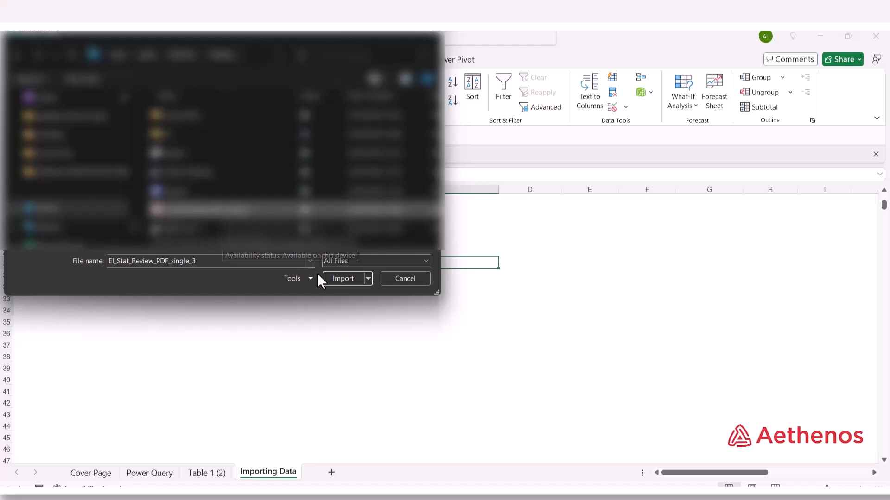
Import the PDF and preview Table006, Table009, Table010, then Table024 (Page 10) in the Navigator.
click(343, 279)
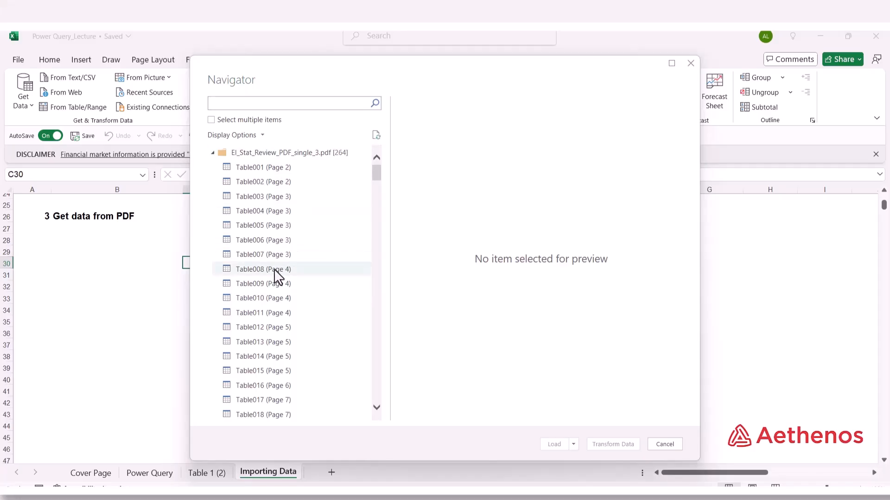
click(253, 240)
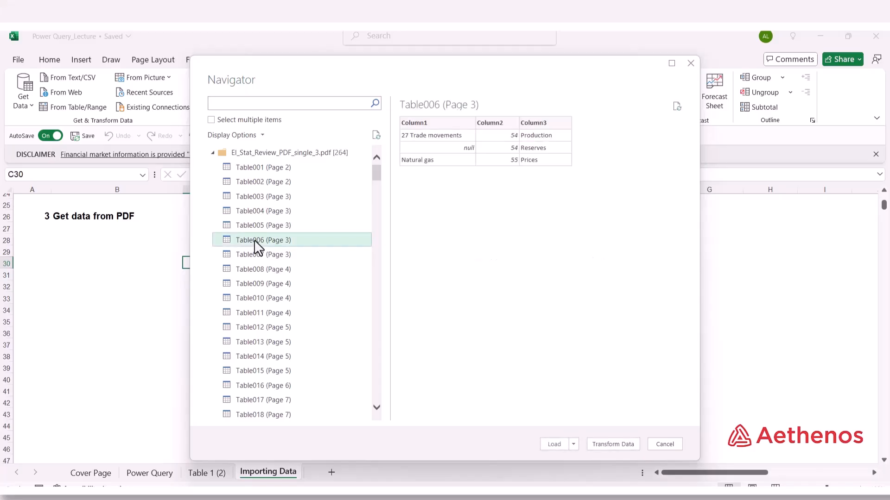
click(252, 284)
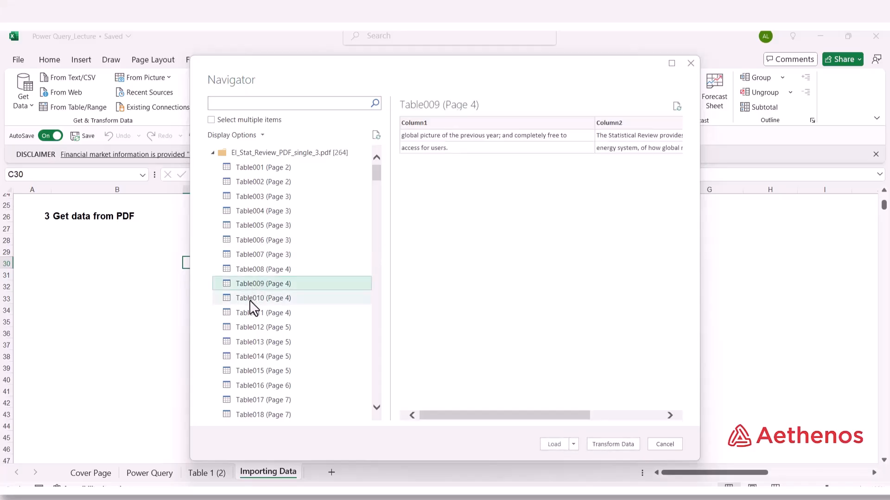
click(250, 299)
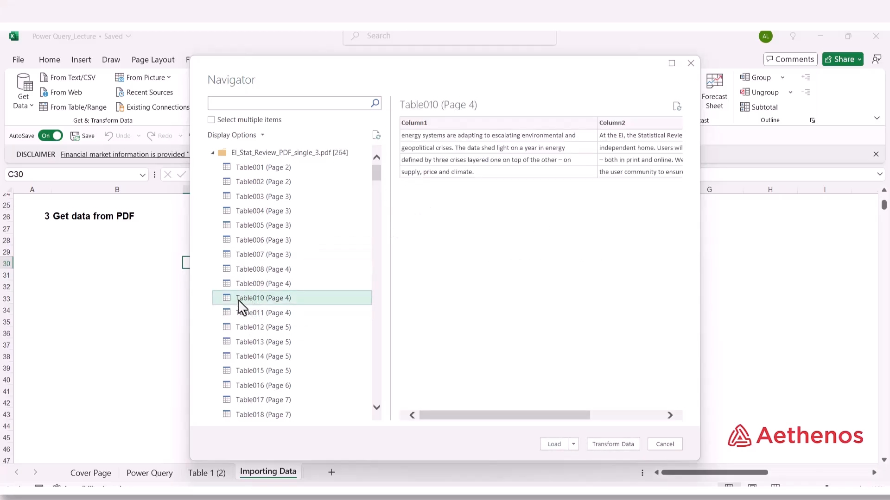
scroll(252, 310, down, 4)
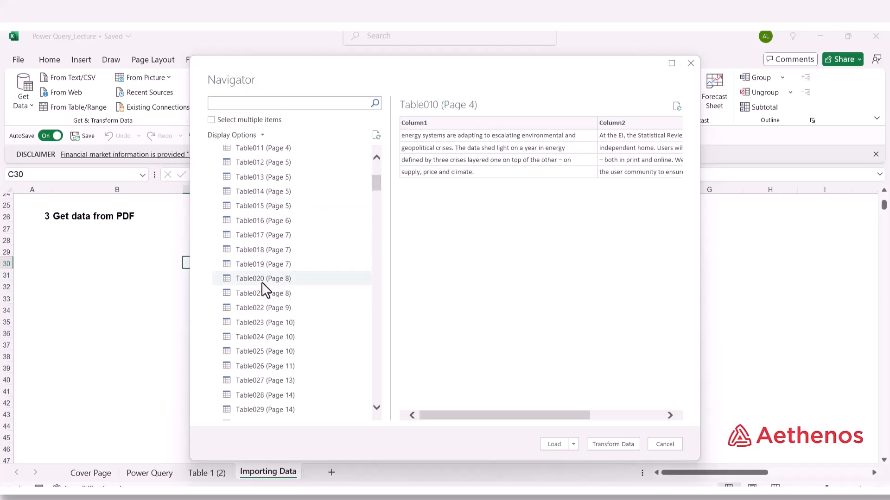
click(253, 338)
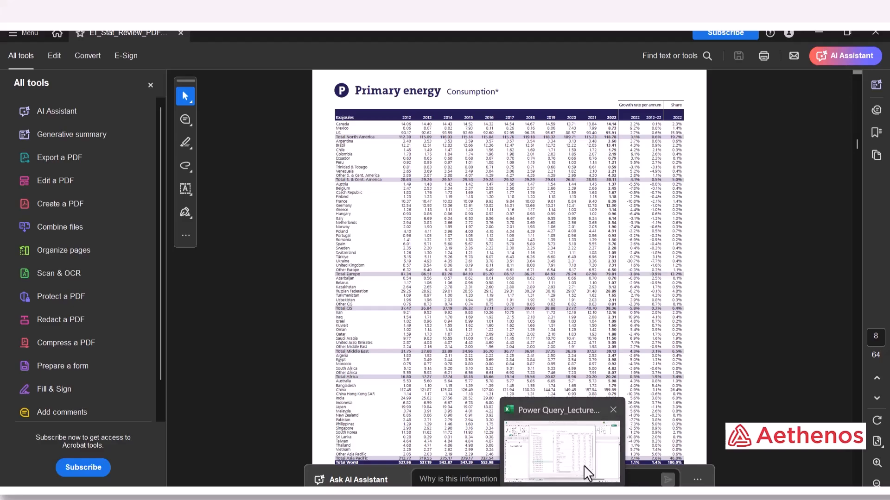
Return from Acrobat's Primary energy page to Excel's Navigator preview of Table024.
click(583, 465)
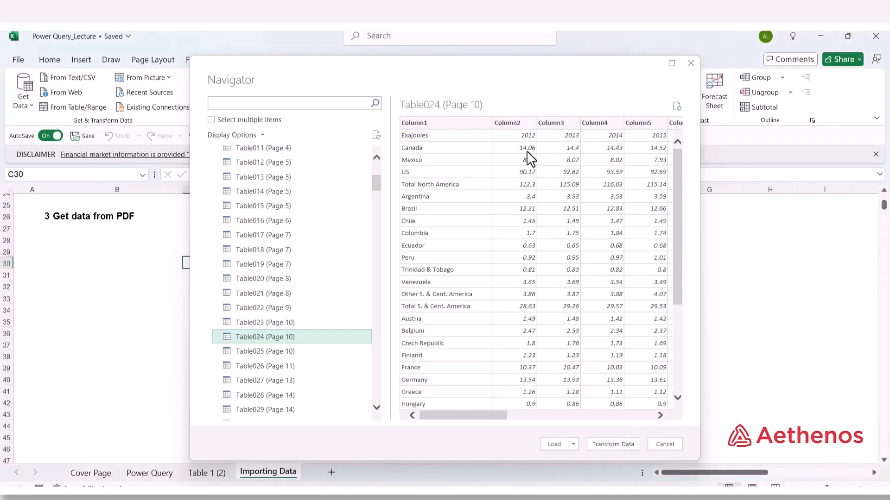
Load Table024 (Page 10) from the Navigator onto a new worksheet.
drag(474, 416, 448, 405)
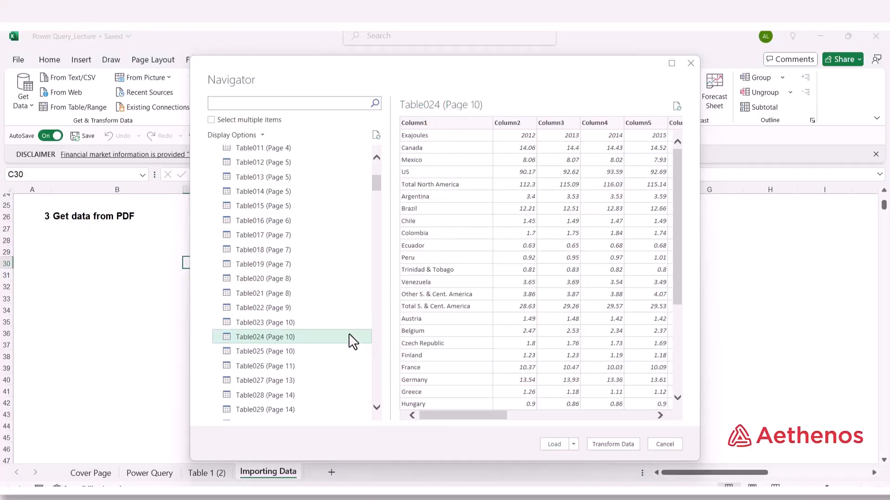
click(554, 445)
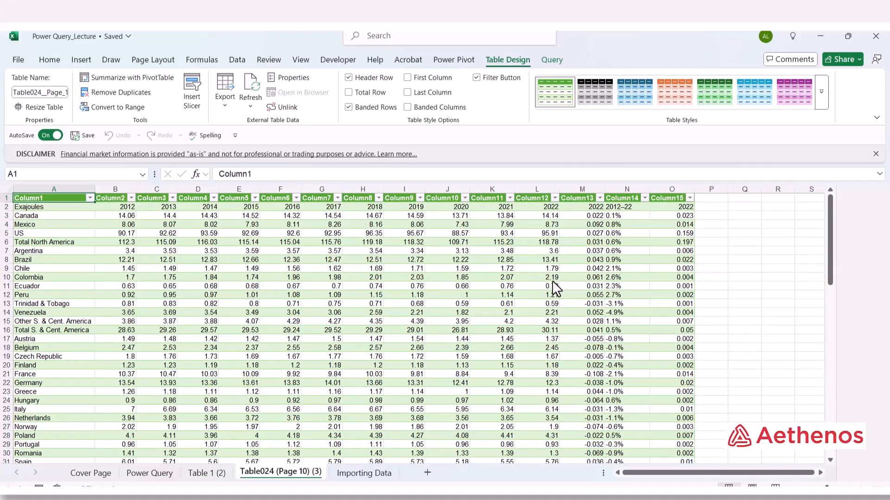
Scroll through the imported energy table and inspect Colombia's 2015 value and nearby empty cells.
scroll(549, 283, down, 8)
scroll(548, 285, down, 4)
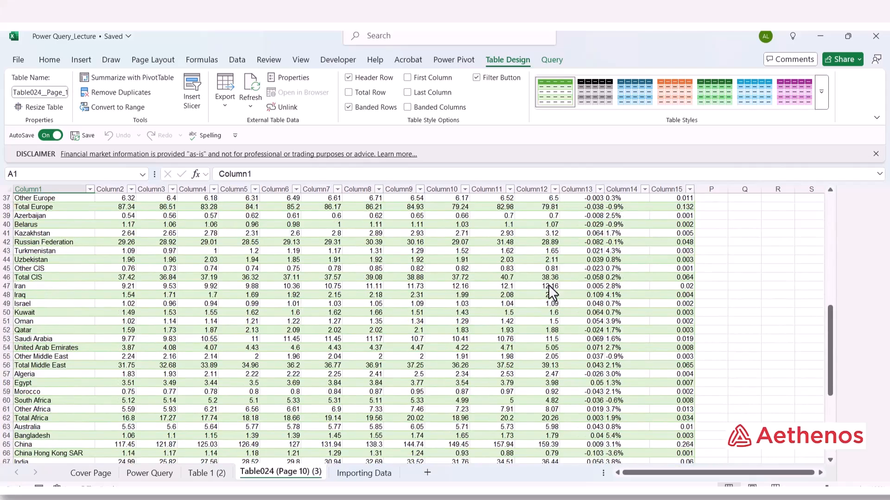
scroll(549, 285, up, 12)
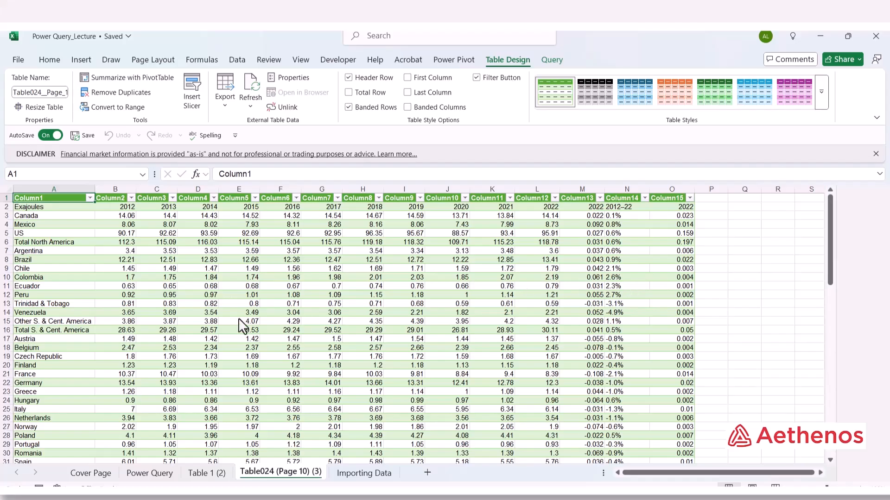
click(229, 278)
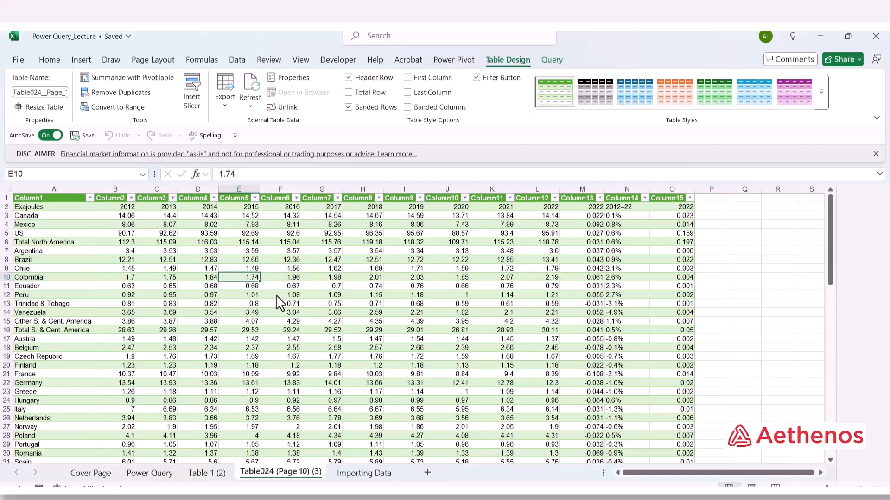
click(714, 278)
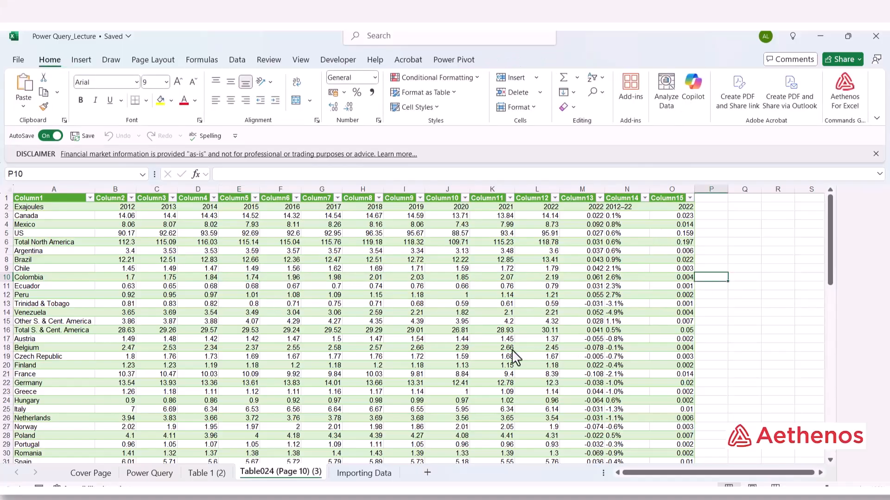
scroll(510, 349, down, 14)
scroll(509, 350, up, 14)
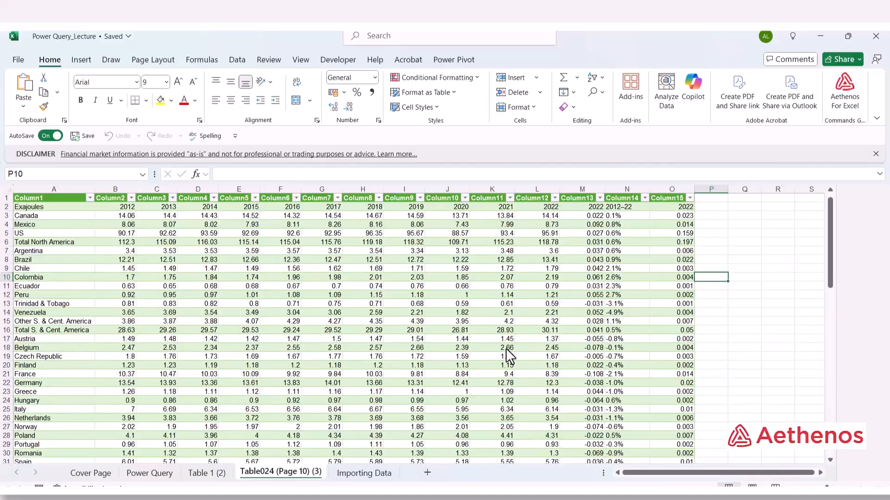
click(733, 306)
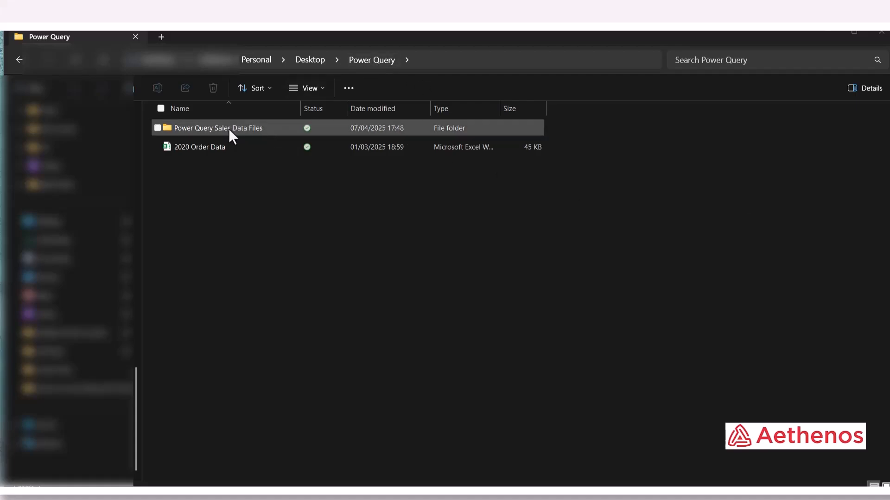
Open the Power Query Sales Data Files folder and launch 2017 Order Data in Excel.
double_click(241, 130)
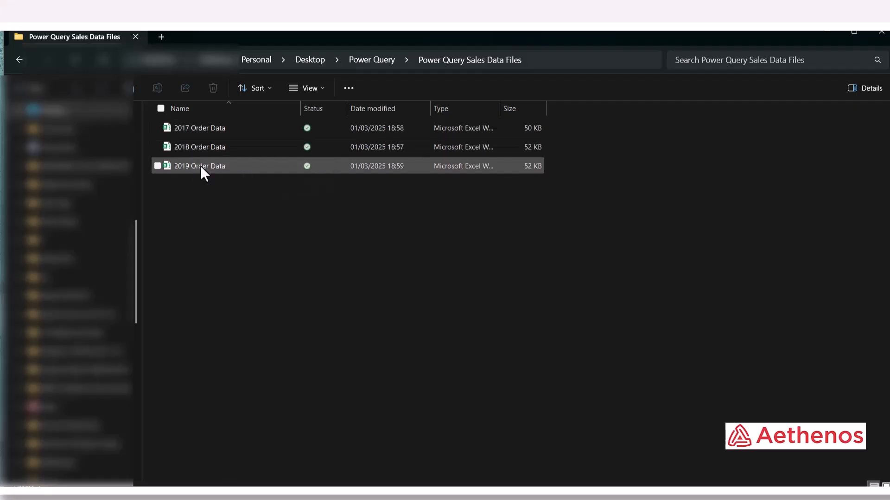
click(207, 127)
double_click(208, 127)
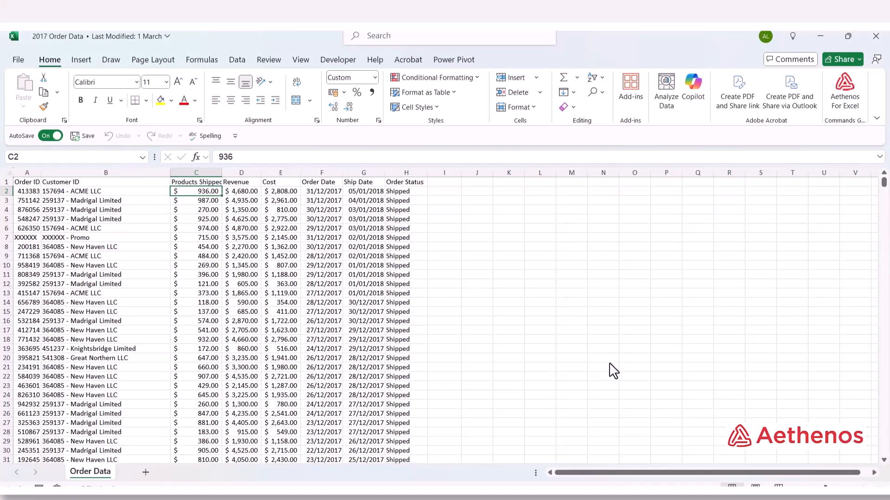
Review the 2017 table's headings from Customer ID through Order Status.
scroll(611, 371, up, 2)
scroll(623, 379, up, 2)
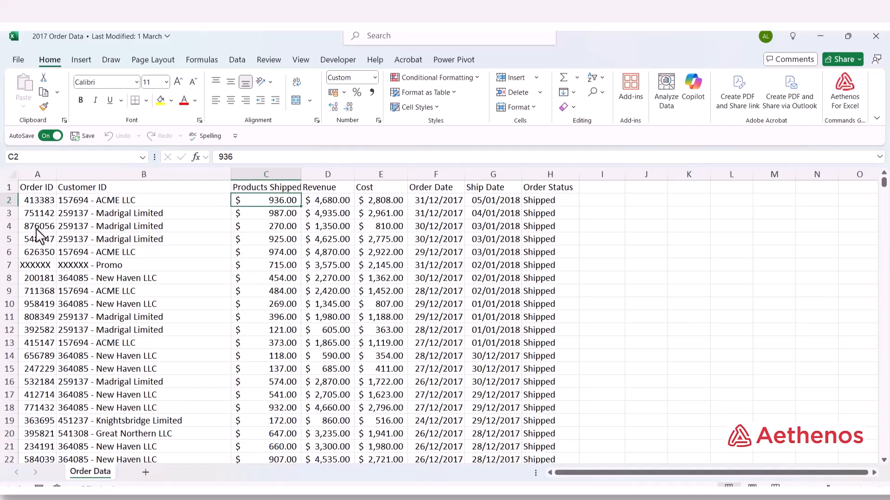
click(89, 189)
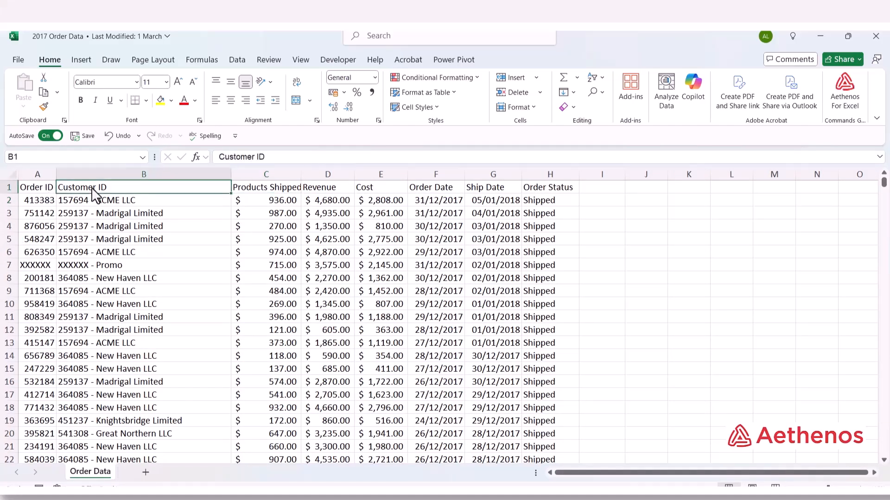
click(254, 191)
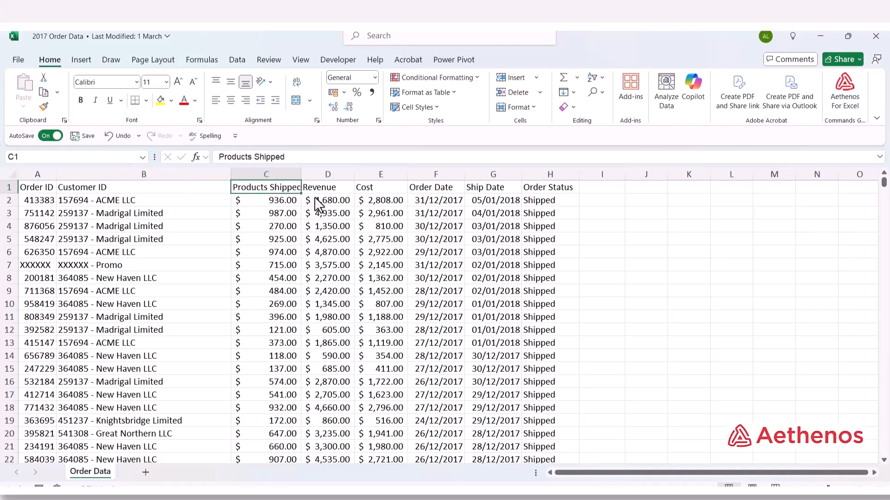
click(339, 190)
click(370, 191)
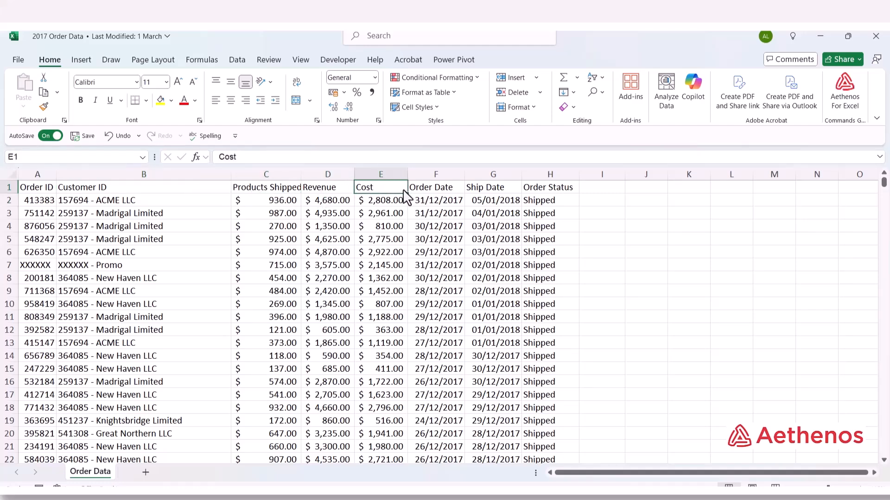
click(425, 188)
click(491, 190)
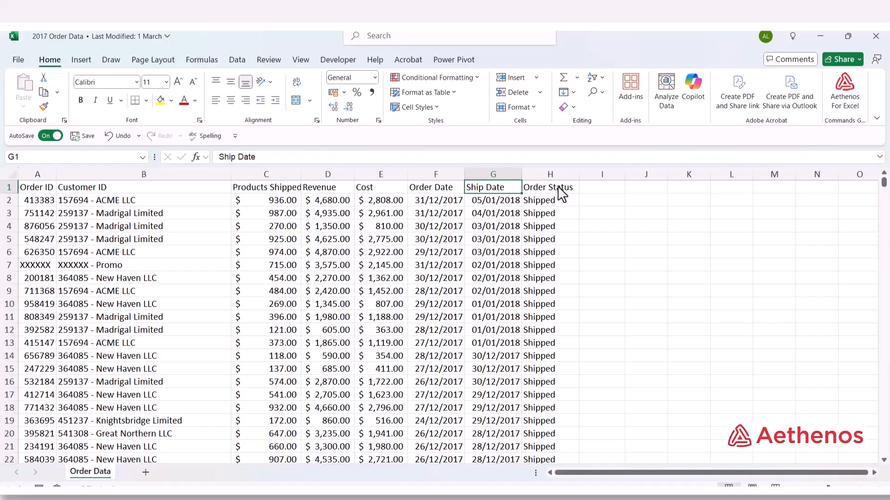
click(560, 191)
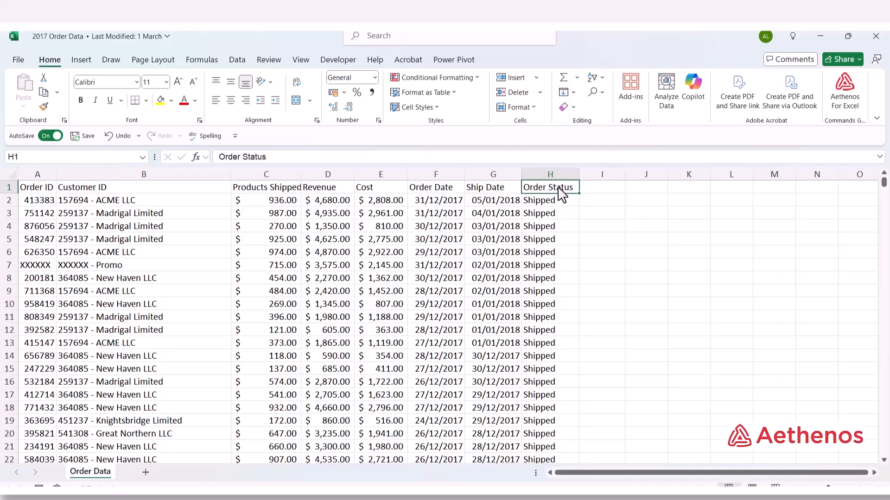
Inspect the combined Customer ID value and Products Shipped values such as 936, 987, 270 and 925.
click(118, 191)
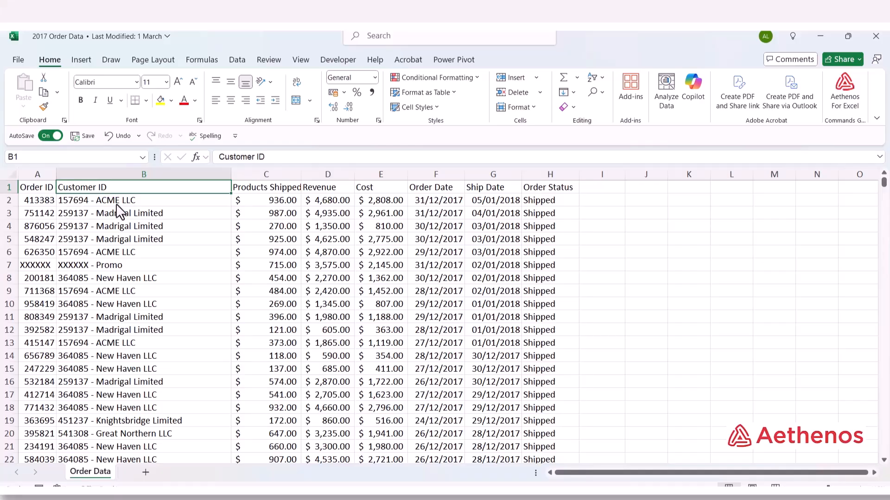
click(96, 203)
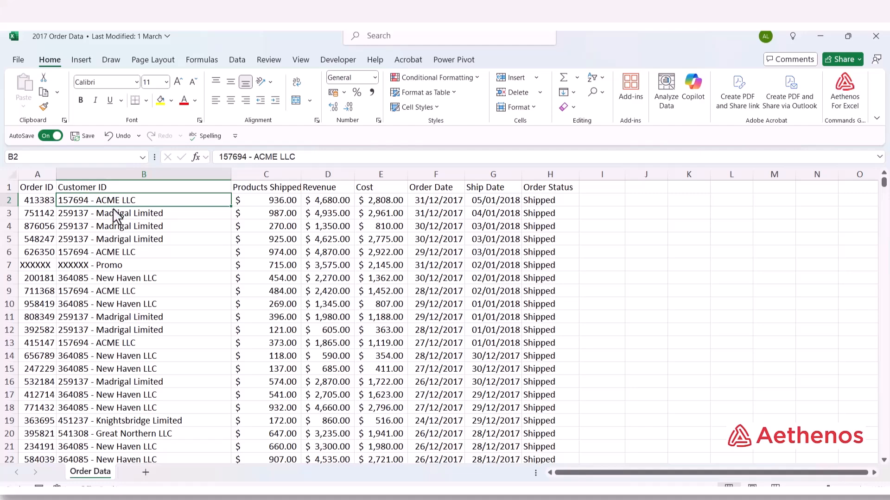
click(268, 191)
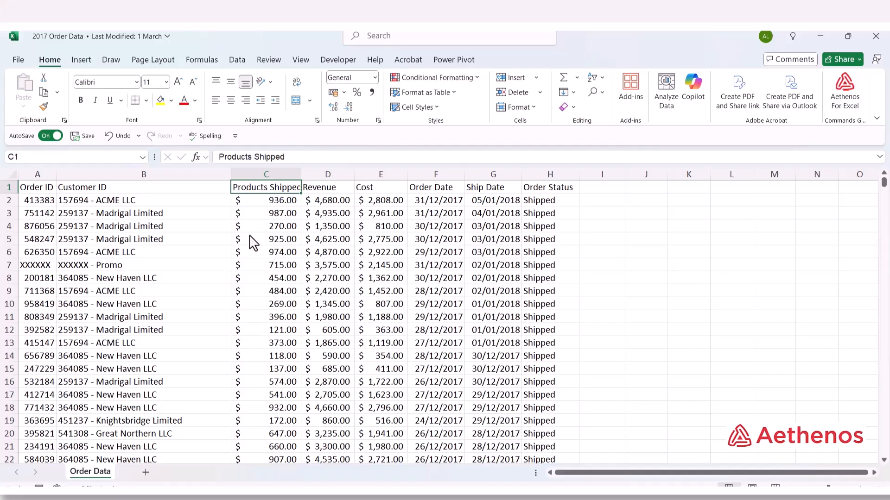
click(256, 203)
click(259, 217)
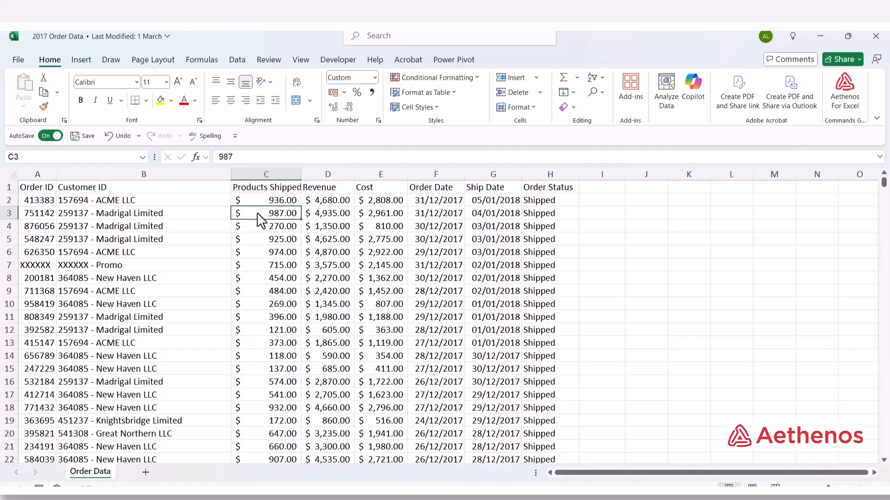
click(258, 227)
click(249, 204)
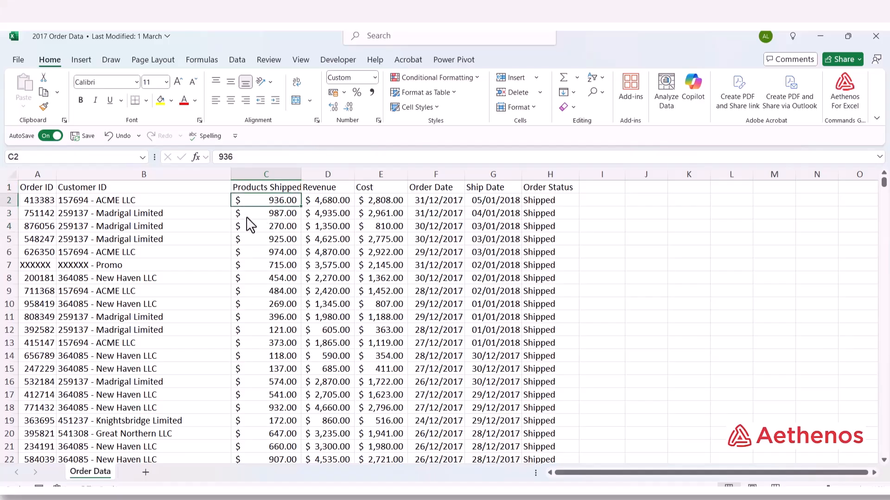
click(247, 217)
click(261, 243)
click(267, 204)
Recheck the Revenue, Cost, Order Date and Ship Date column headings.
click(336, 191)
click(373, 194)
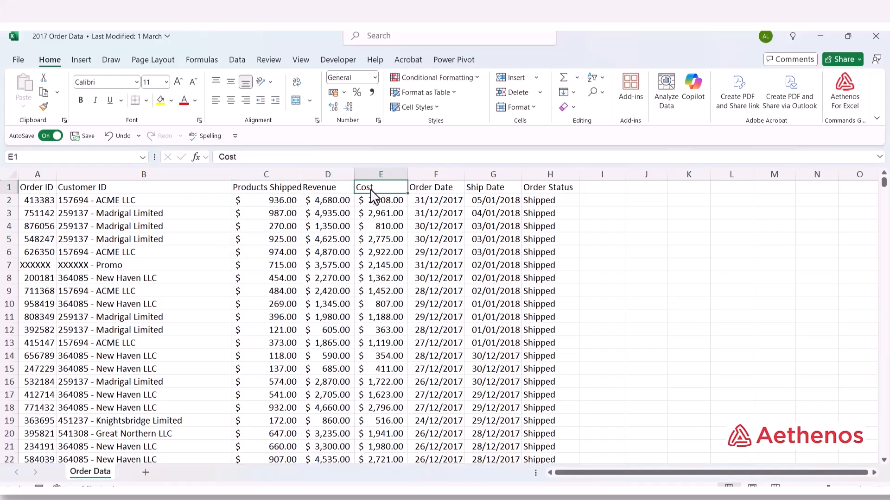
click(427, 192)
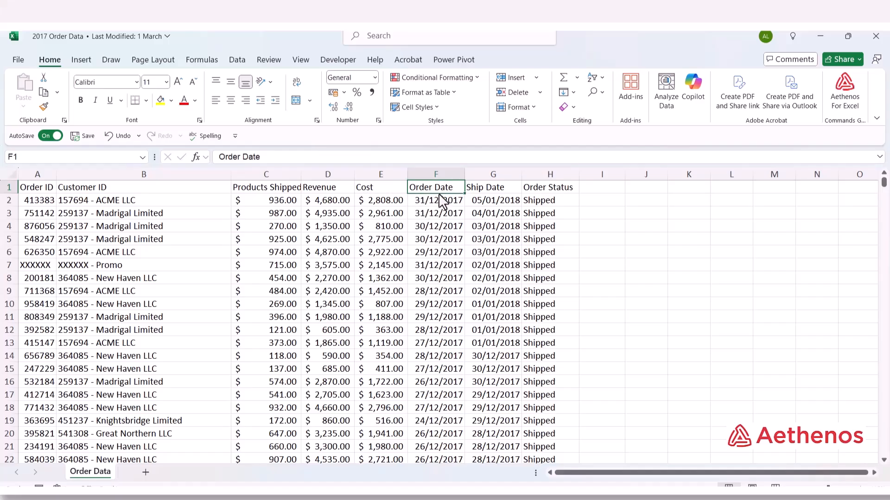
click(481, 189)
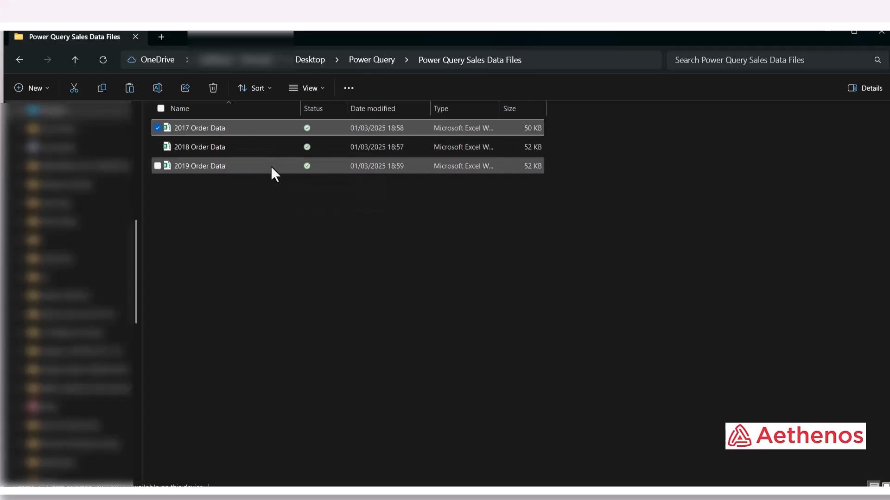
Switch back to the 2017 Order Data workbook and create a new blank Book1 with Ctrl+N.
mouse_move(588, 495)
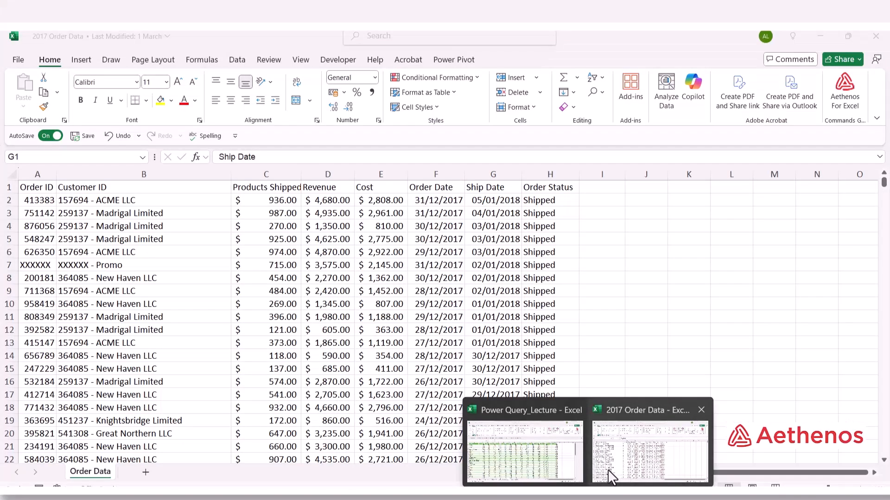
click(610, 468)
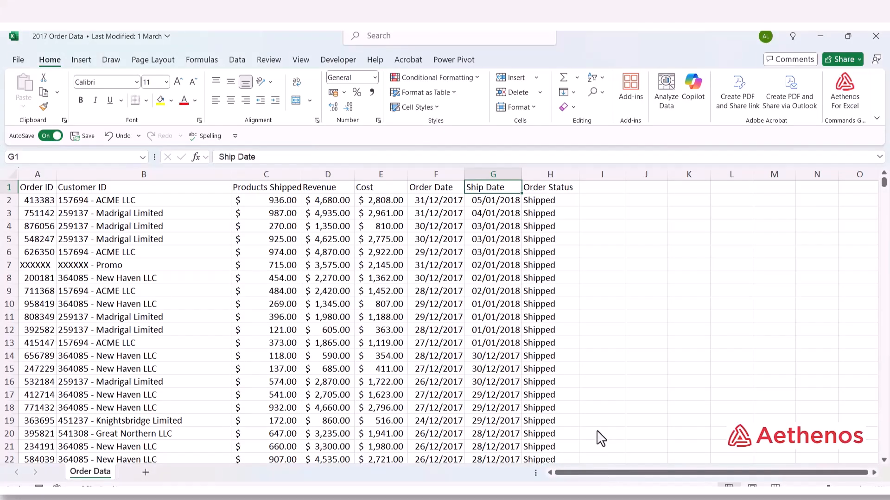
key(ctrl+n)
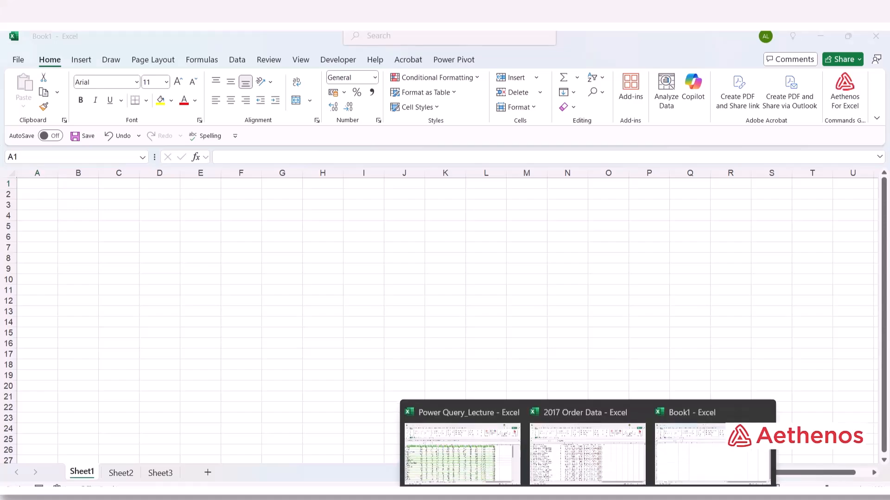
In the blank Book1 workbook, start a Get Data From Folder import.
click(640, 455)
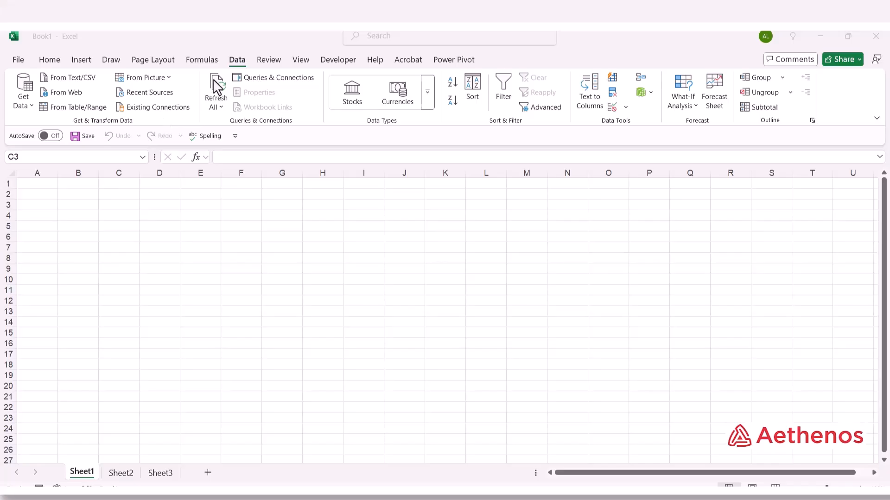
click(29, 103)
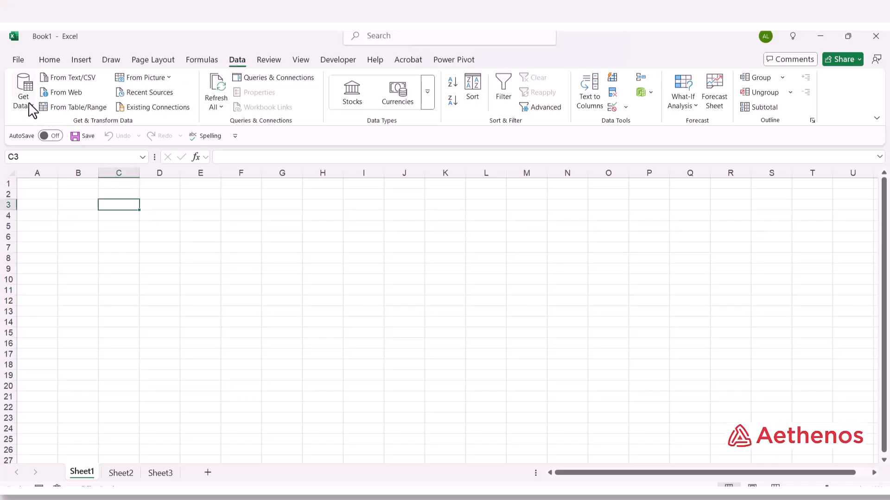
click(31, 110)
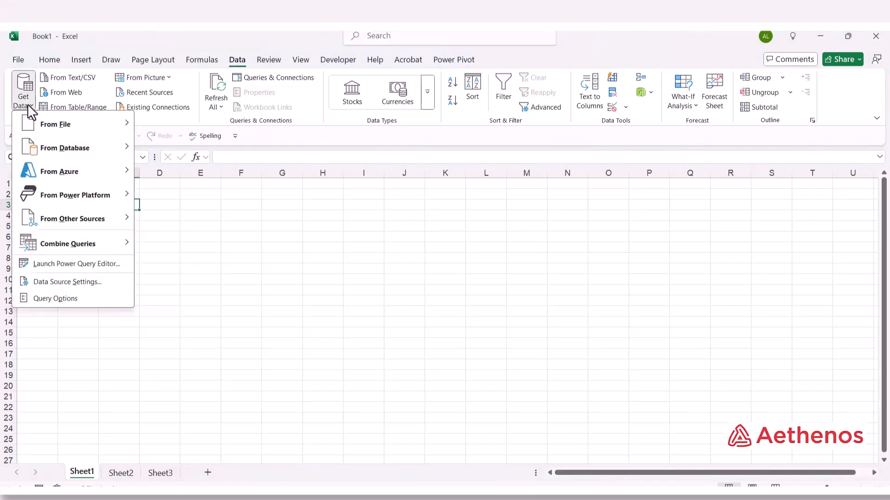
mouse_move(32, 125)
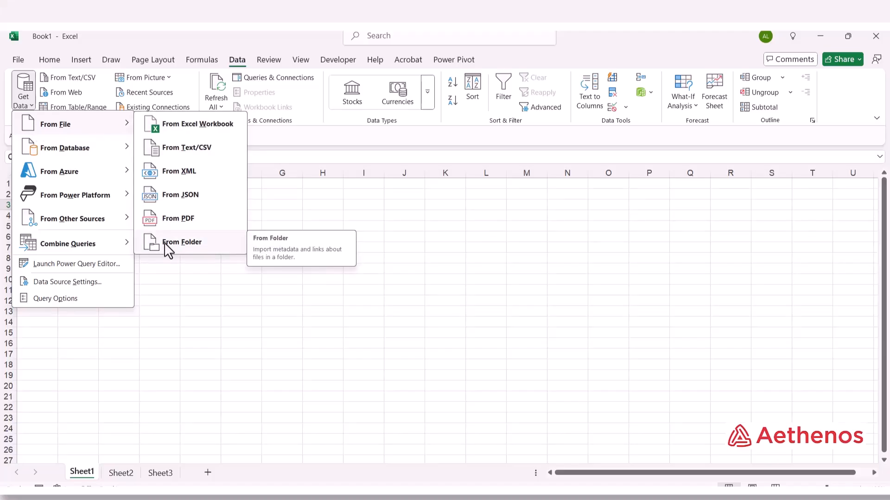
click(188, 242)
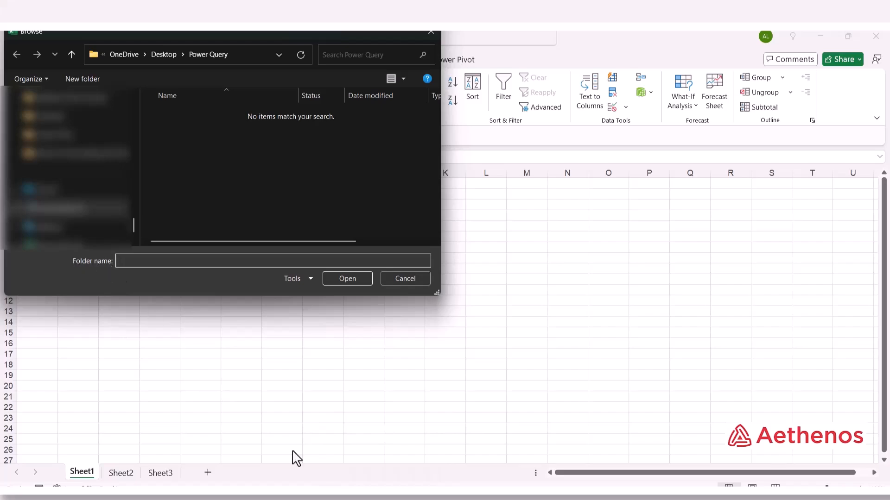
Copy the Power Query folder's address from File Explorer.
mouse_move(384, 498)
click(377, 461)
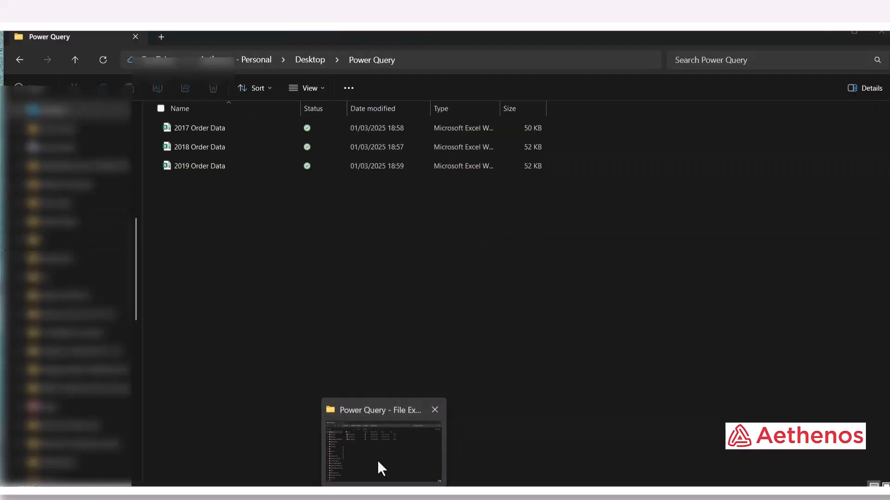
right_click(377, 60)
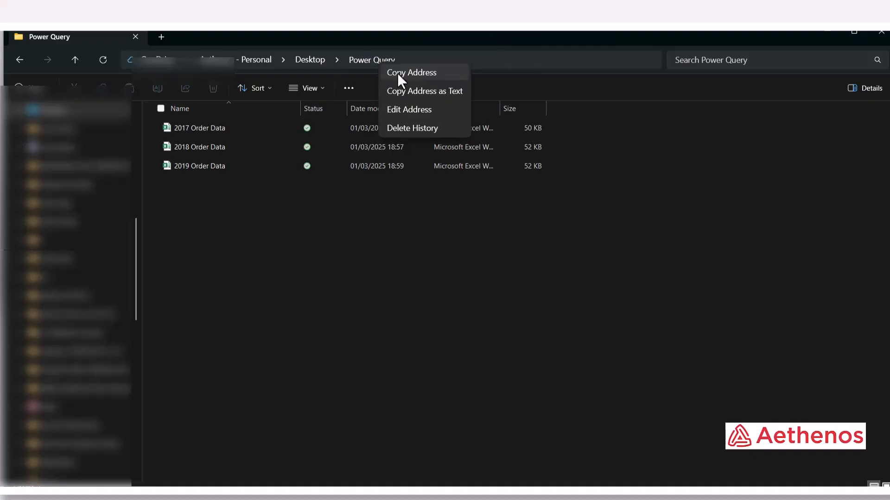
click(397, 73)
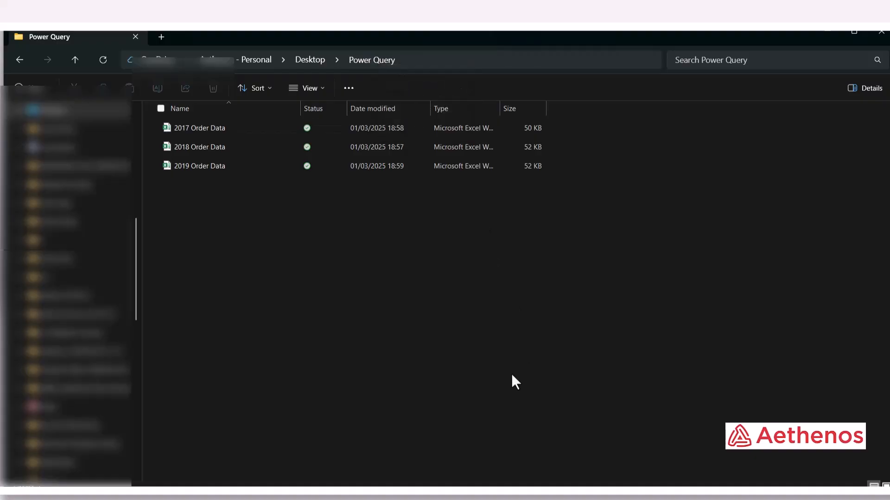
Paste that address into Excel's folder browser and open the Power Query folder.
click(622, 468)
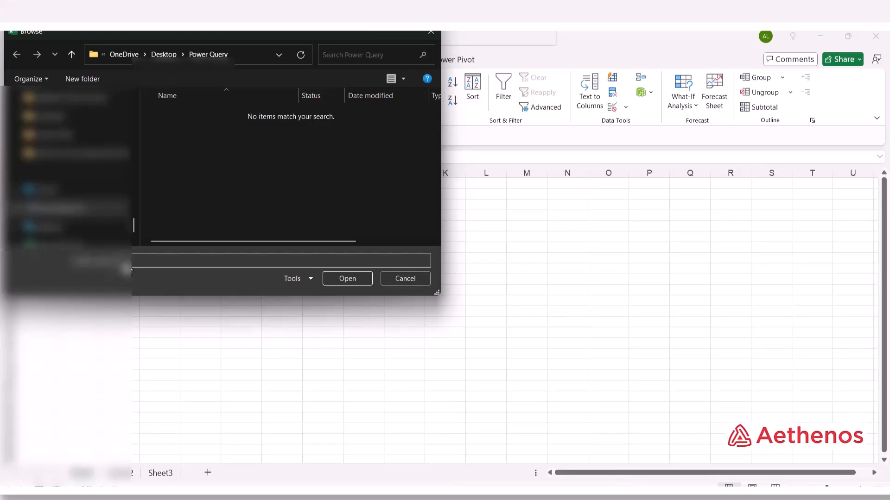
right_click(131, 268)
click(150, 304)
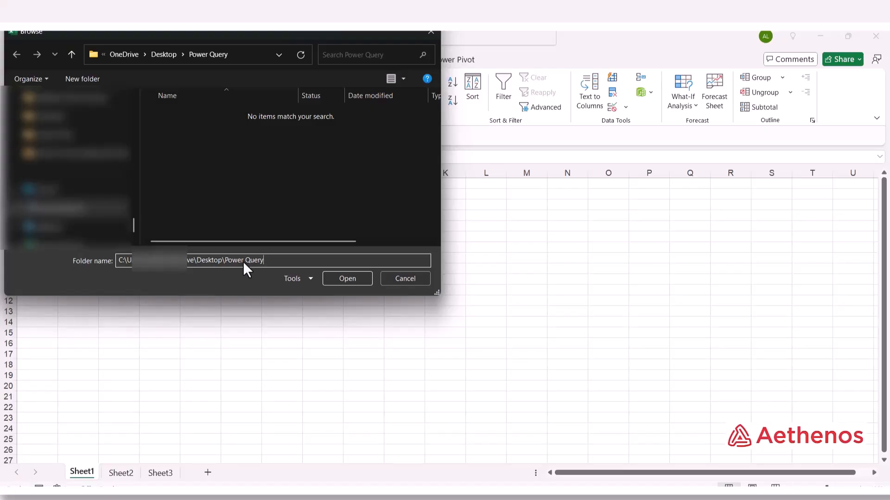
click(347, 278)
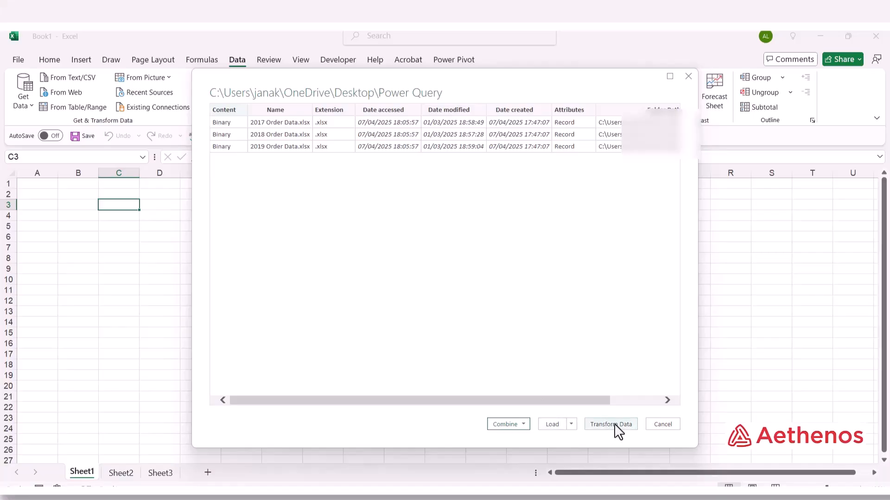
Show the Combine options for the 2017, 2018 and 2019 Order Data files.
click(524, 424)
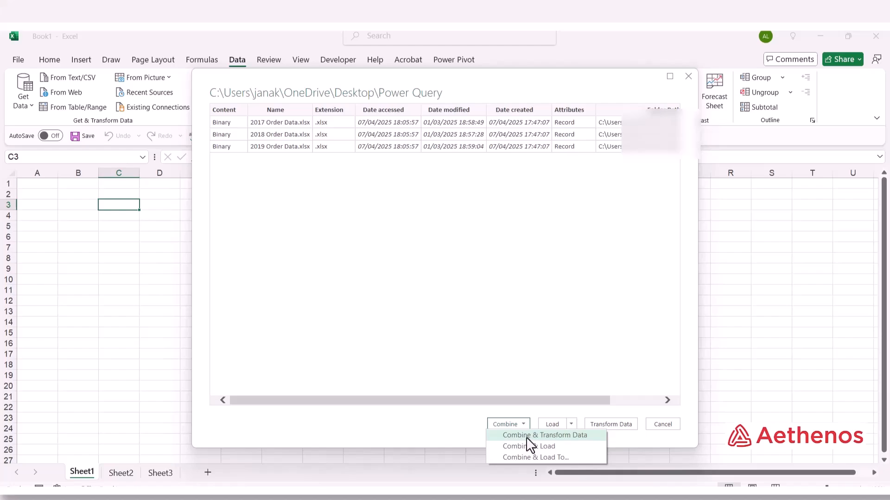
Choose Combine & Load, with 2017 Order Data.xlsx as sample, and preview its Order Data table.
click(562, 446)
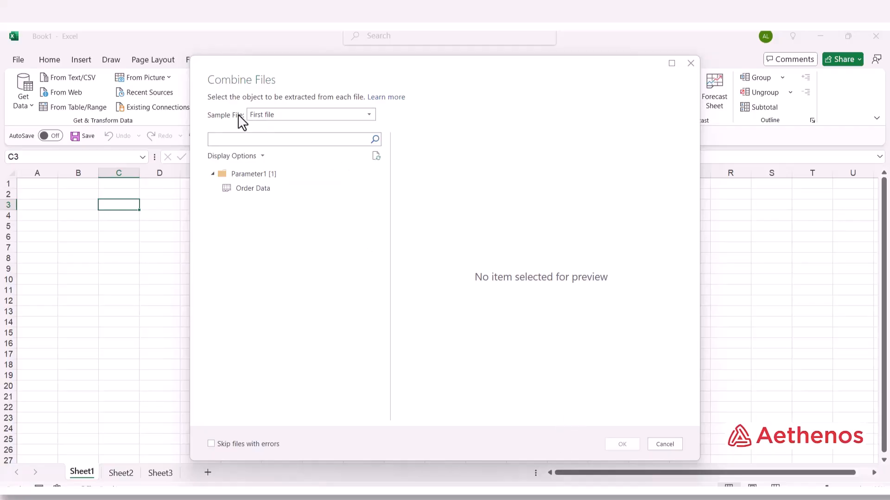
click(372, 116)
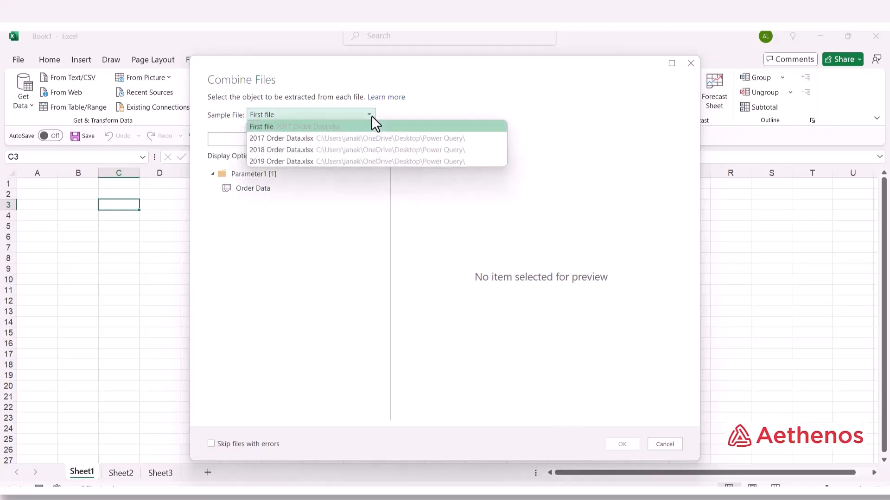
click(299, 137)
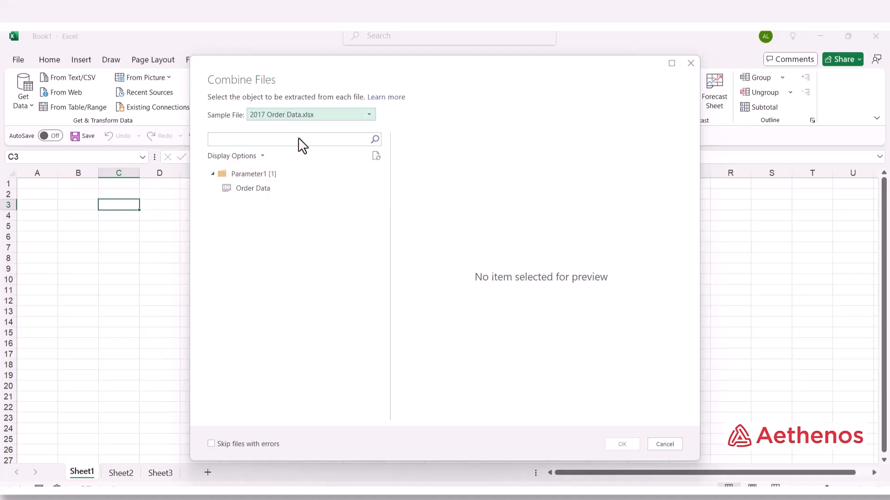
click(265, 188)
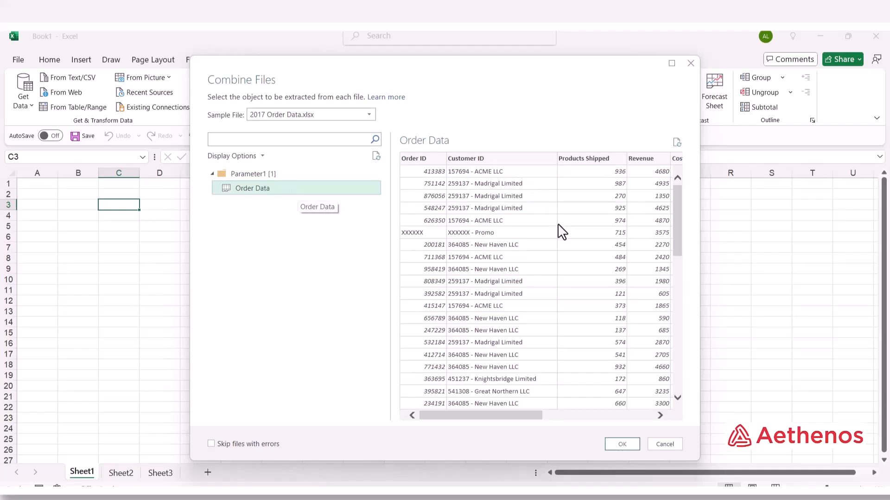
scroll(560, 231, down, 2)
scroll(565, 247, up, 2)
drag(499, 416, 473, 408)
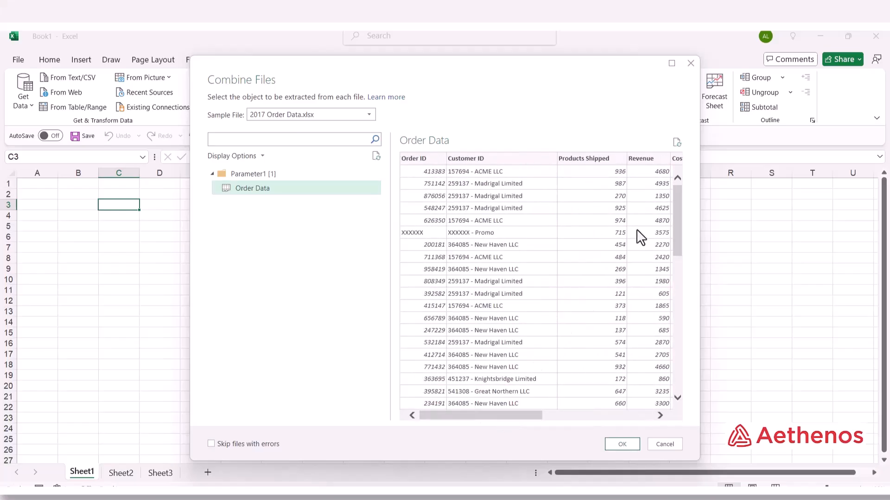
drag(677, 214, 662, 394)
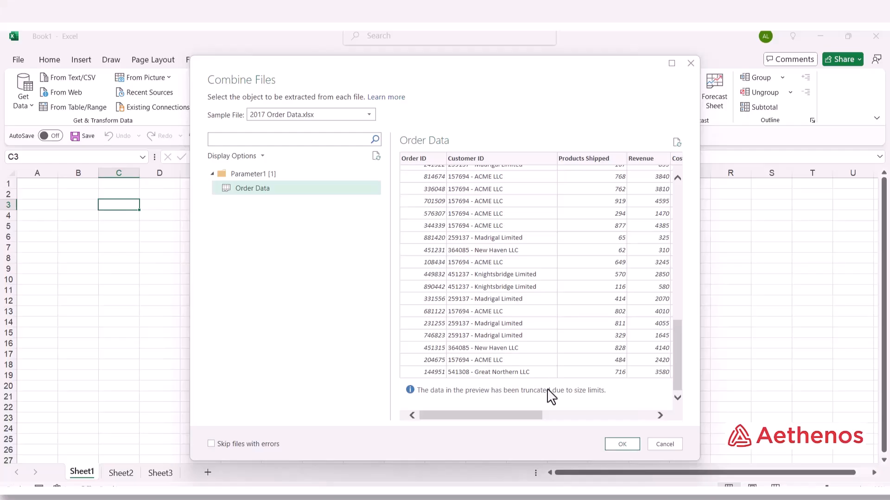
drag(674, 360, 677, 207)
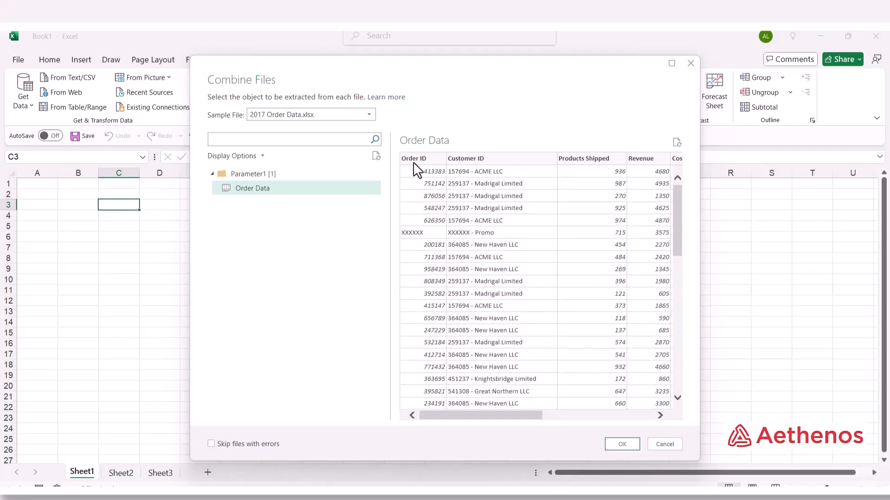
drag(468, 415, 443, 430)
Compare the 2018 sample, return to 2017 Order Data.xlsx, and confirm combining the files.
click(369, 115)
click(342, 150)
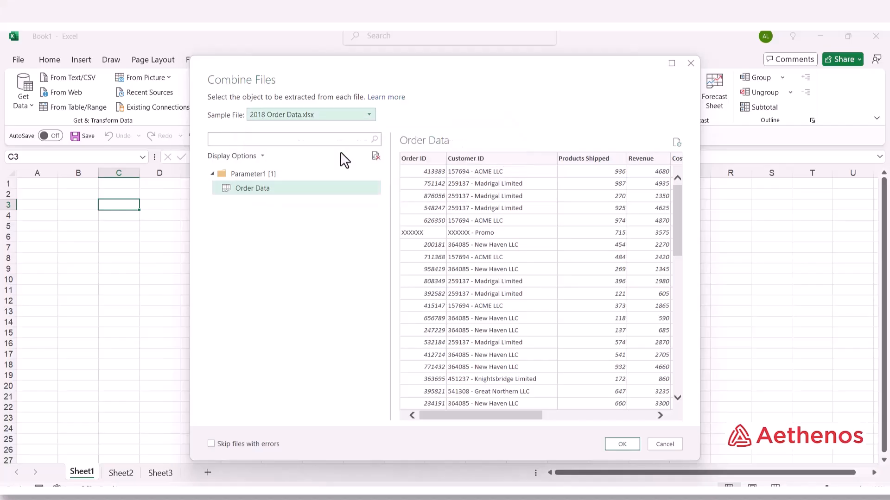
click(244, 189)
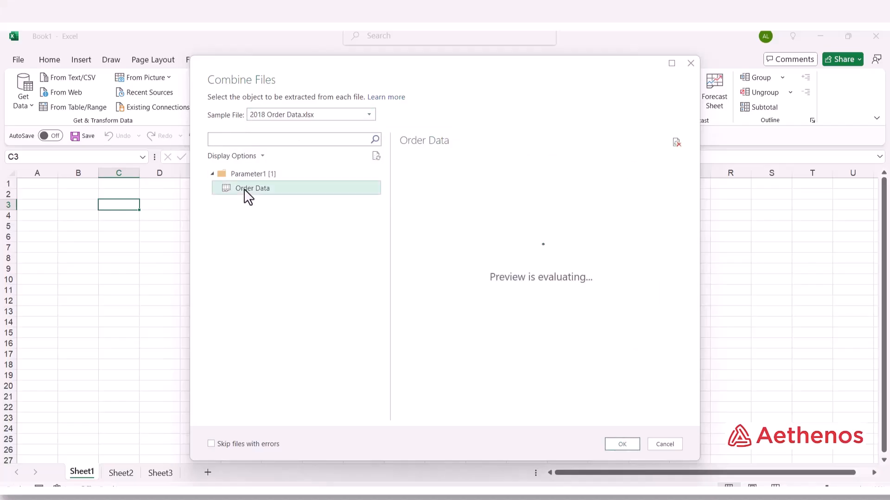
click(369, 114)
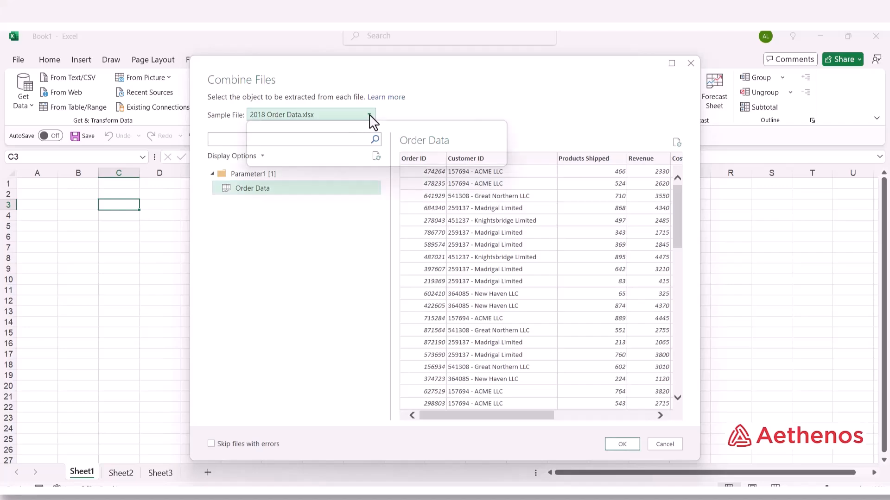
click(300, 151)
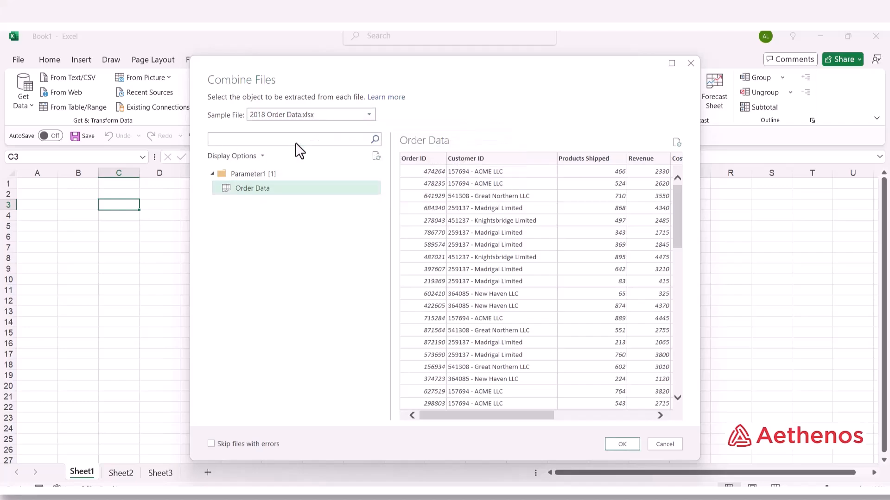
click(368, 116)
click(319, 138)
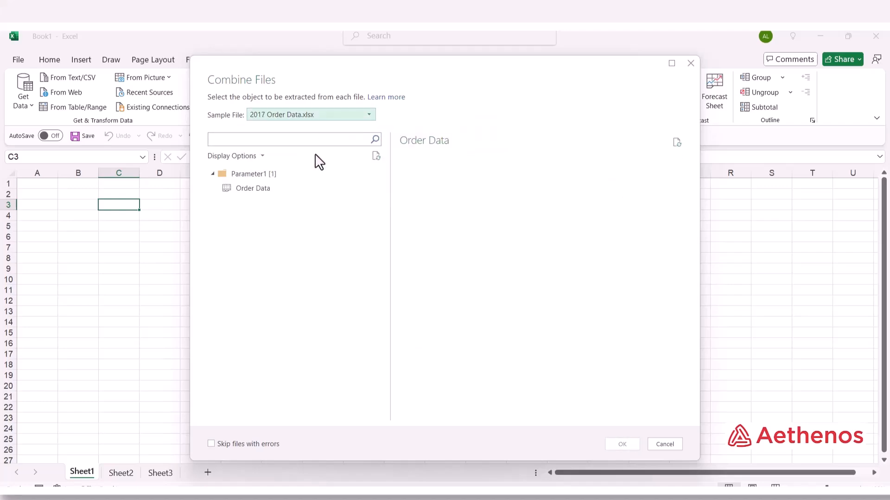
click(283, 190)
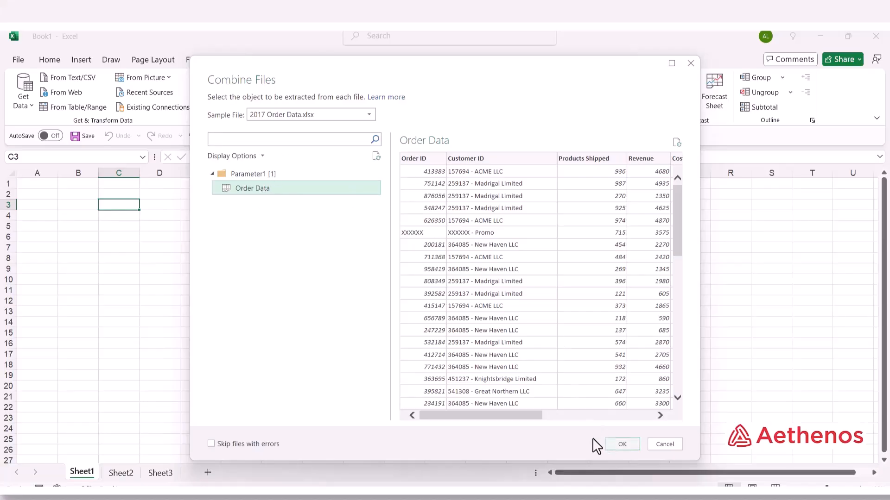
click(621, 444)
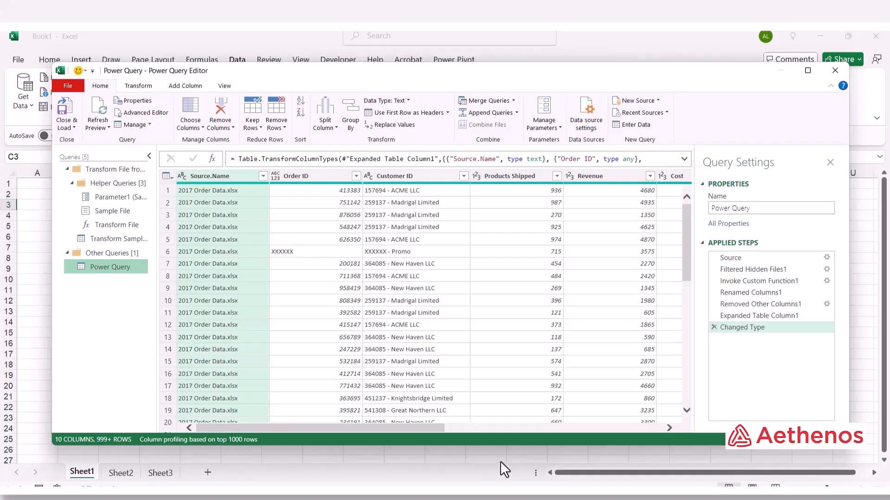
Enlarge the Power Query Editor to show more rows of the combined query.
drag(501, 446, 501, 487)
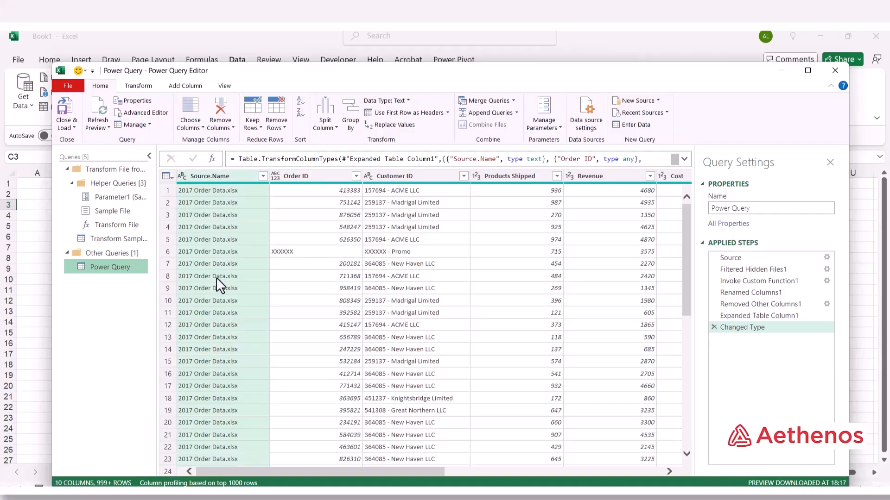
right_click(232, 176)
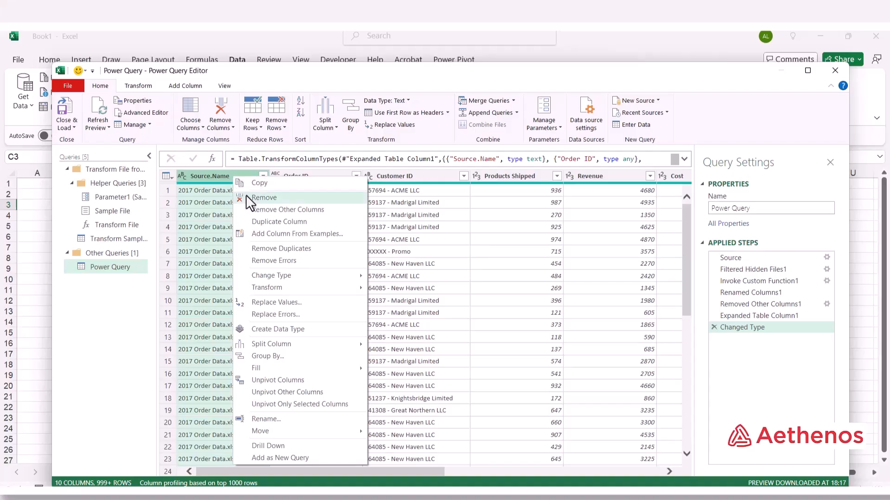
click(271, 196)
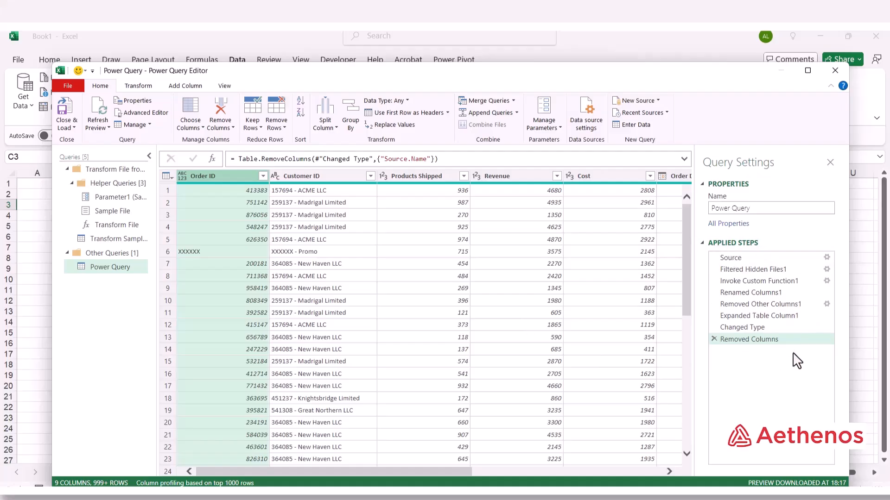
right_click(735, 339)
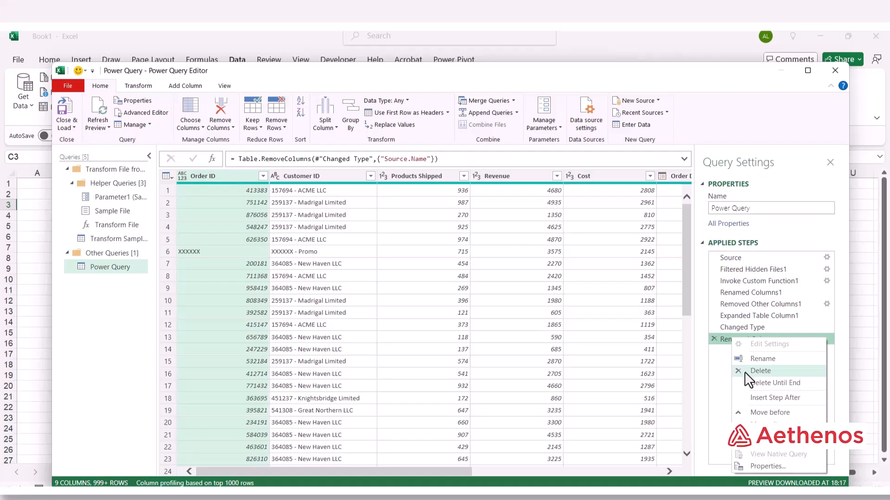
click(760, 370)
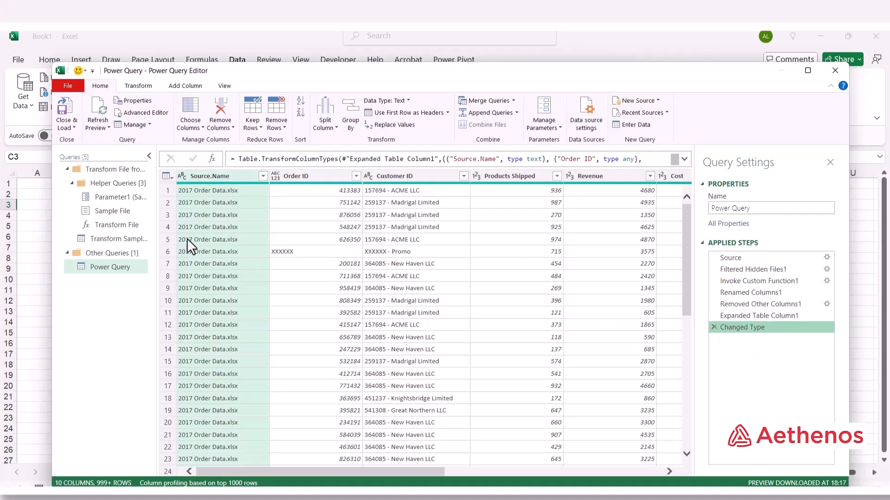
Remove the Source.Name column from the order query.
right_click(210, 207)
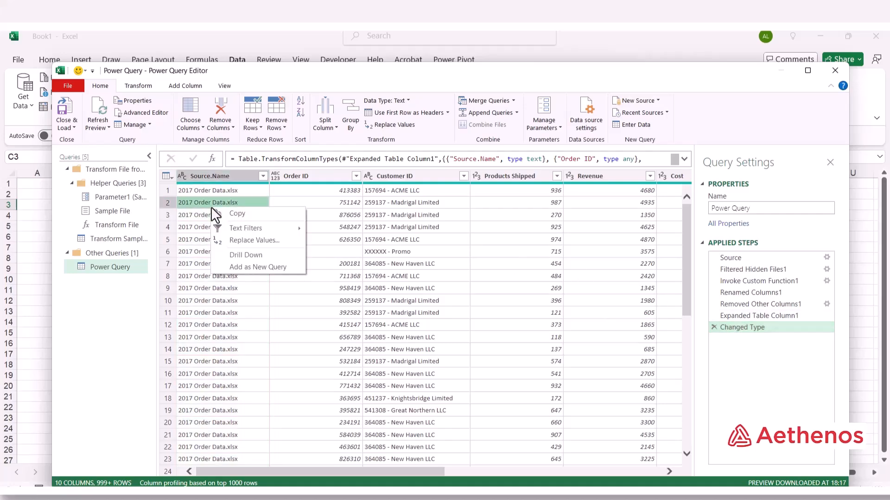
right_click(196, 200)
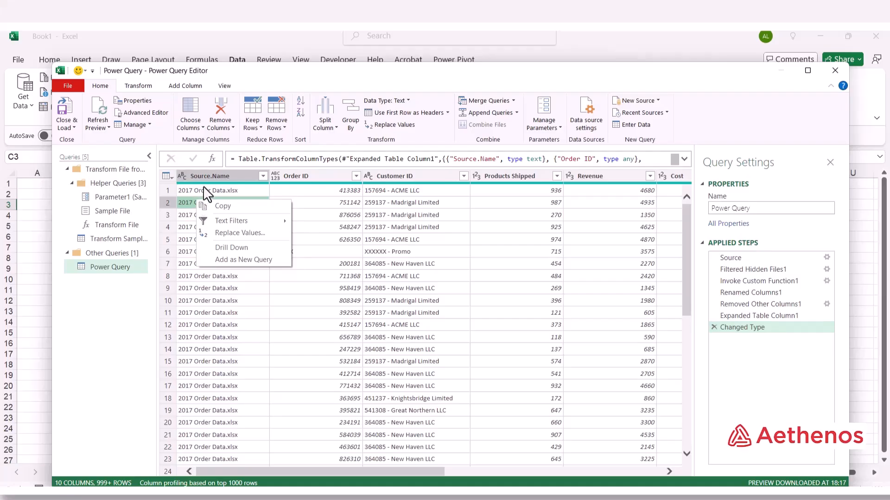
right_click(212, 176)
click(231, 200)
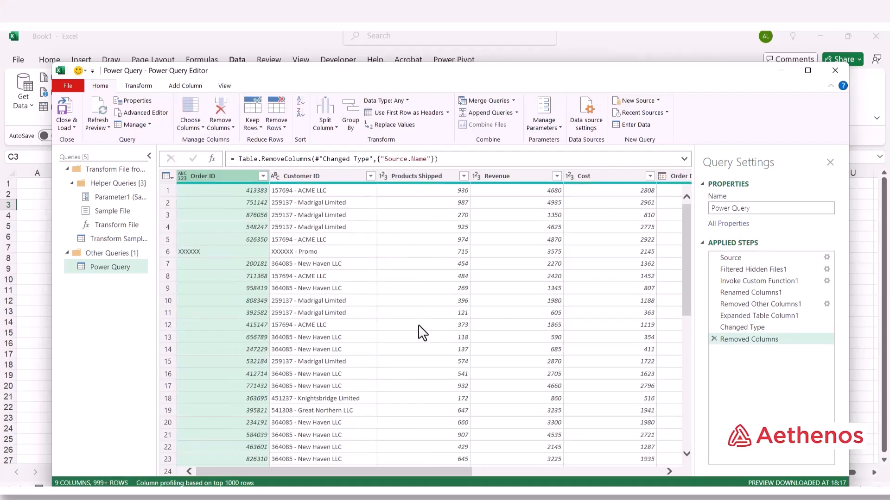
Scroll through the preview to inspect Order ID values, including the XXXXXX promo rows.
click(230, 311)
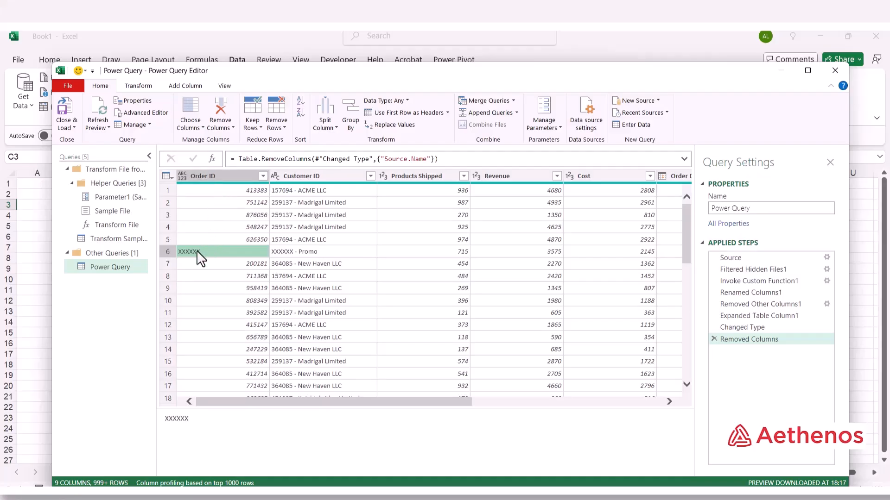
scroll(229, 302, down, 10)
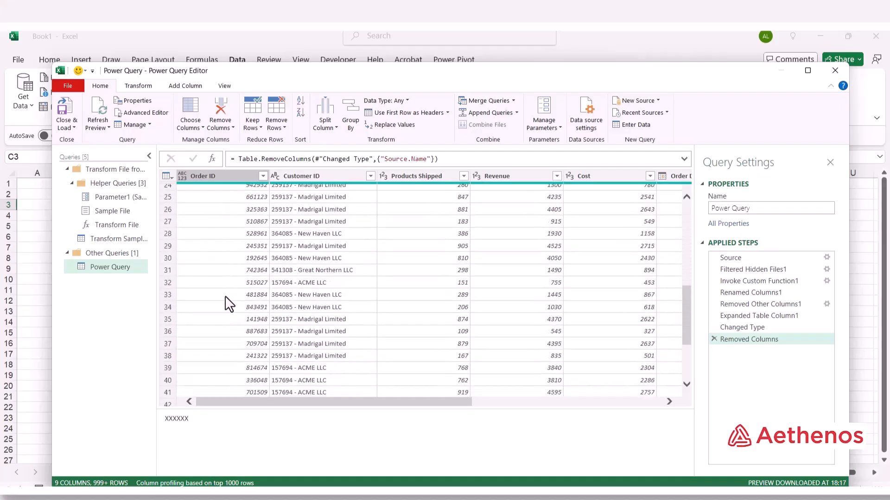
scroll(228, 302, down, 7)
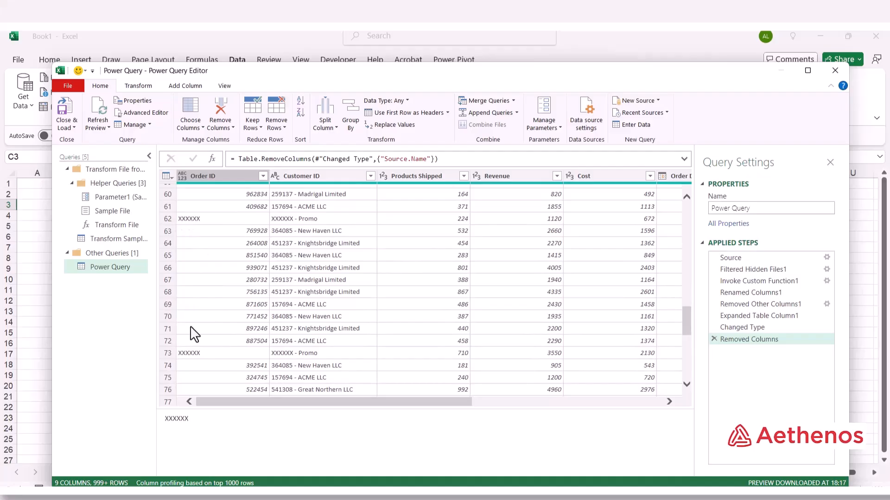
scroll(193, 332, down, 4)
scroll(194, 332, up, 12)
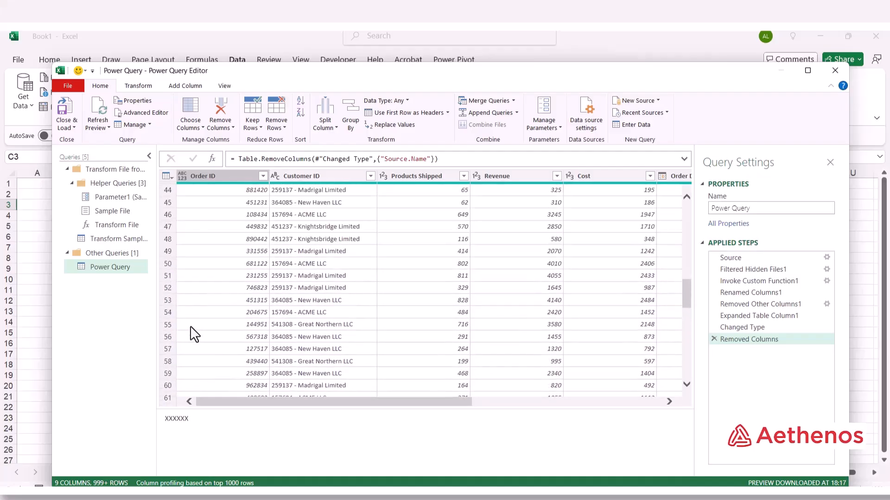
scroll(193, 333, up, 10)
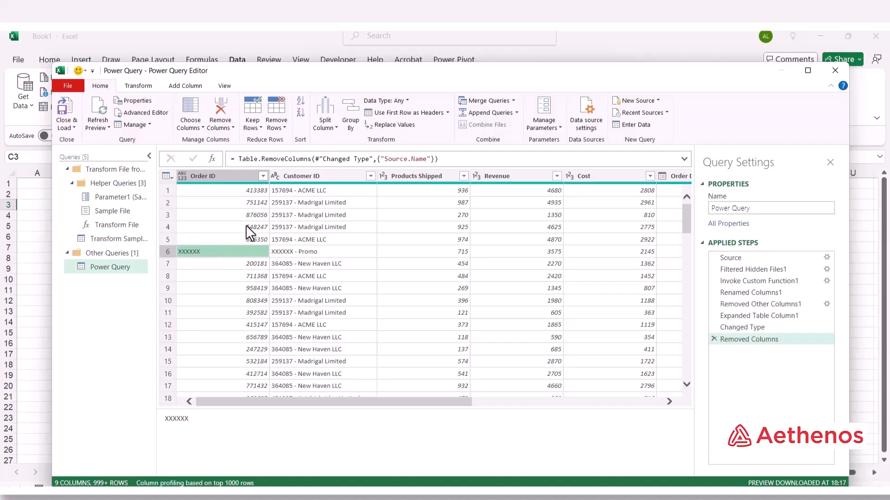
Filter the Order ID column to exclude the XXXXXX entries.
click(263, 177)
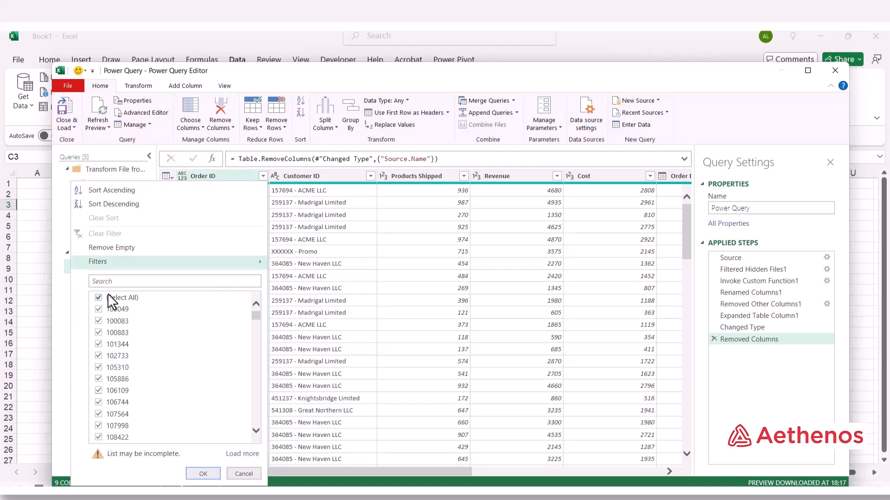
scroll(126, 375, down, 1)
scroll(126, 374, down, 10)
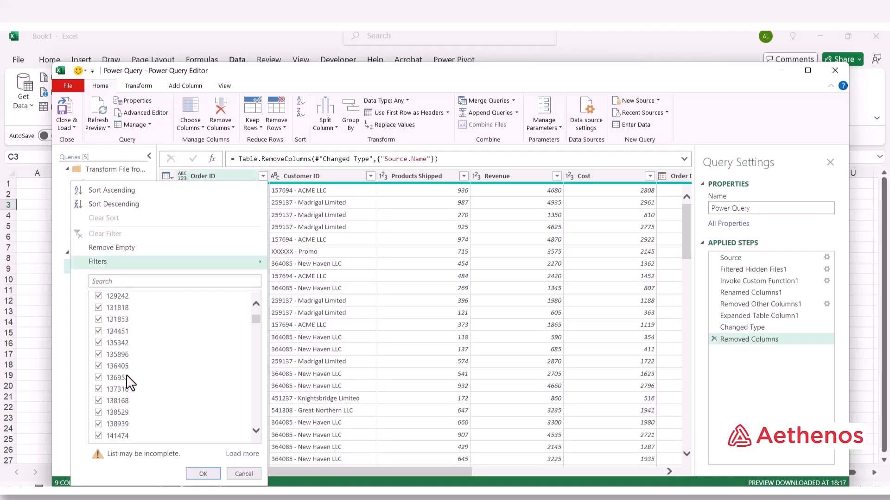
scroll(126, 378, down, 12)
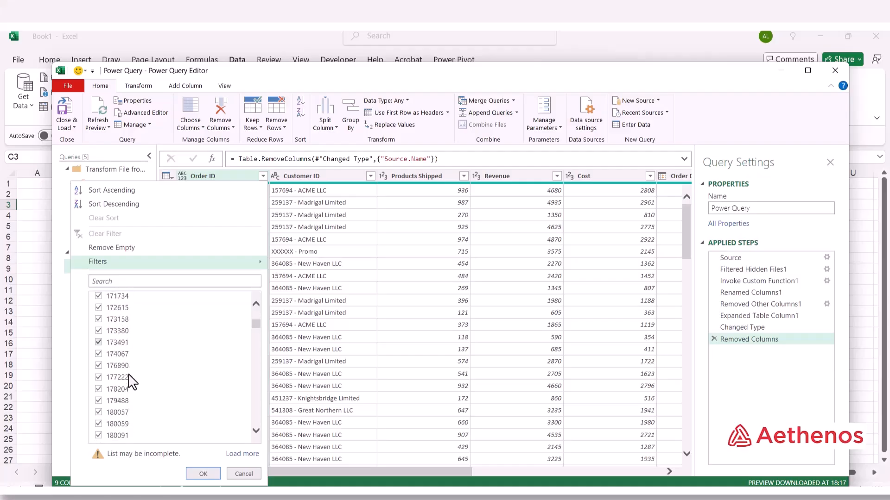
drag(257, 322, 251, 429)
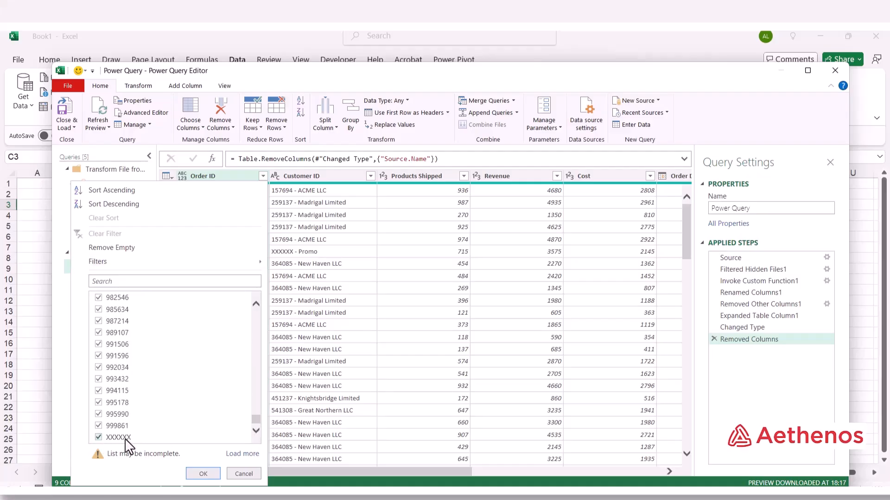
click(97, 438)
click(203, 474)
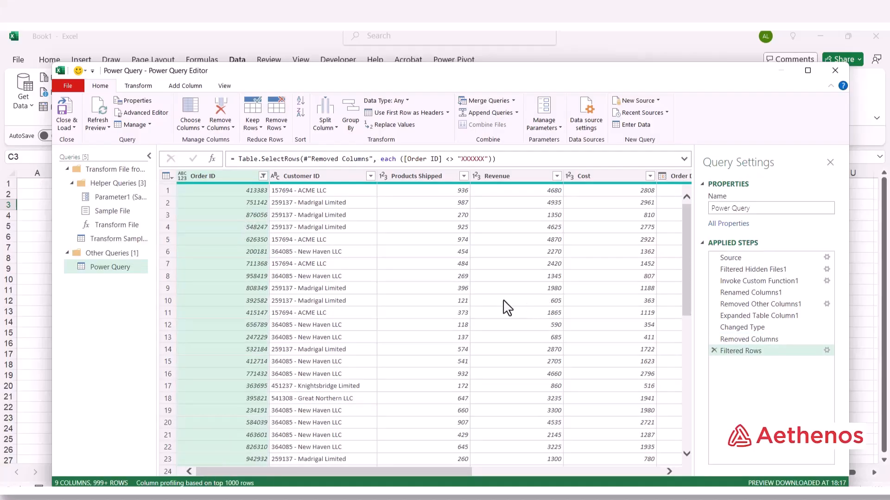
drag(683, 245, 675, 204)
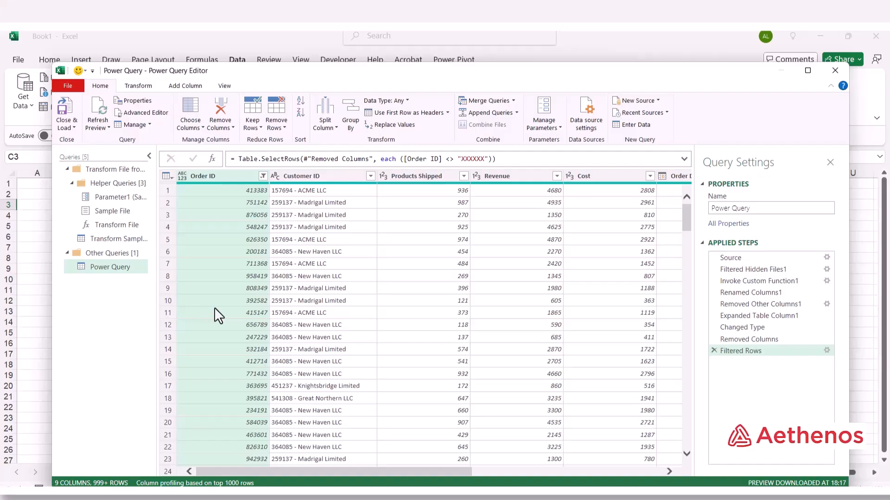
Split Customer ID by the custom '-' delimiter at each occurrence.
click(315, 181)
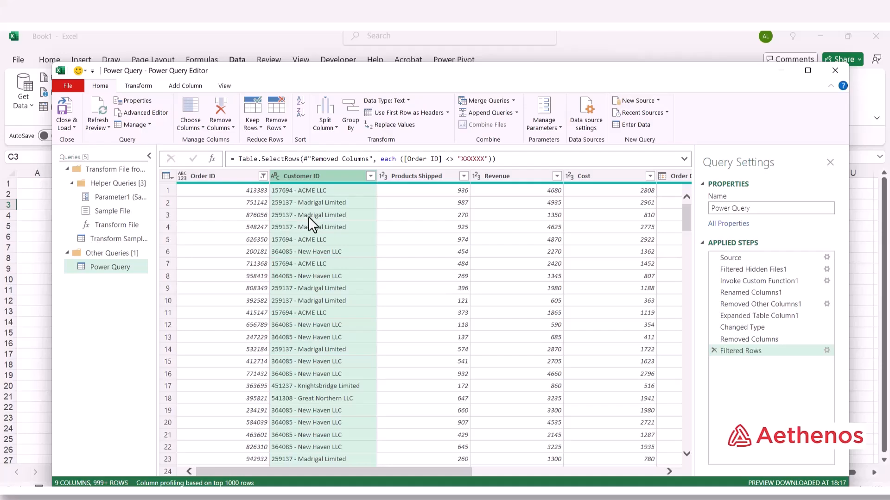
right_click(326, 176)
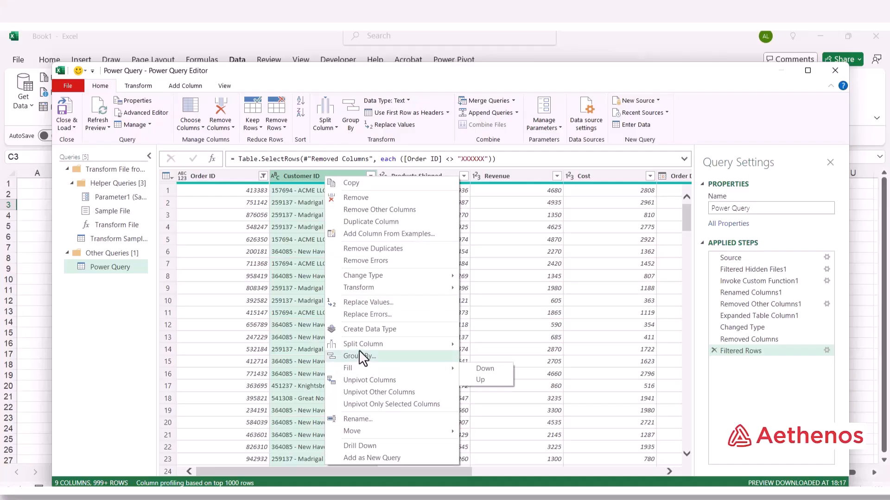
mouse_move(361, 349)
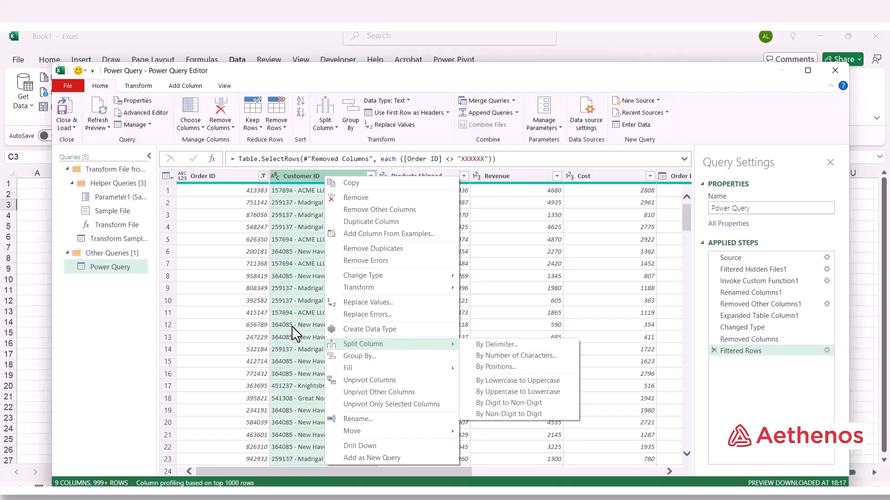
click(492, 345)
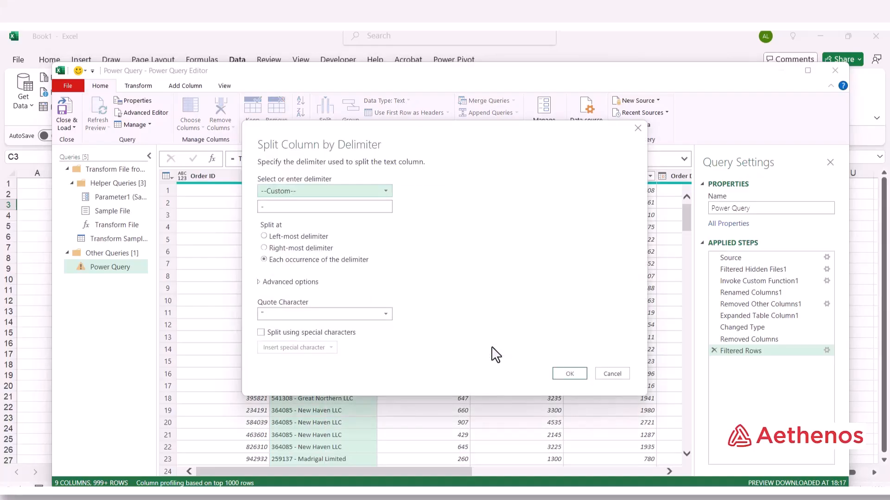
click(260, 207)
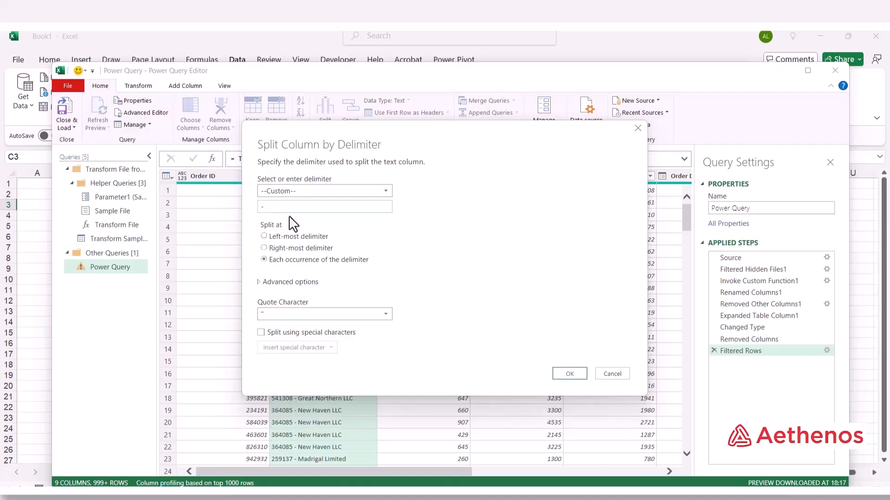
click(574, 377)
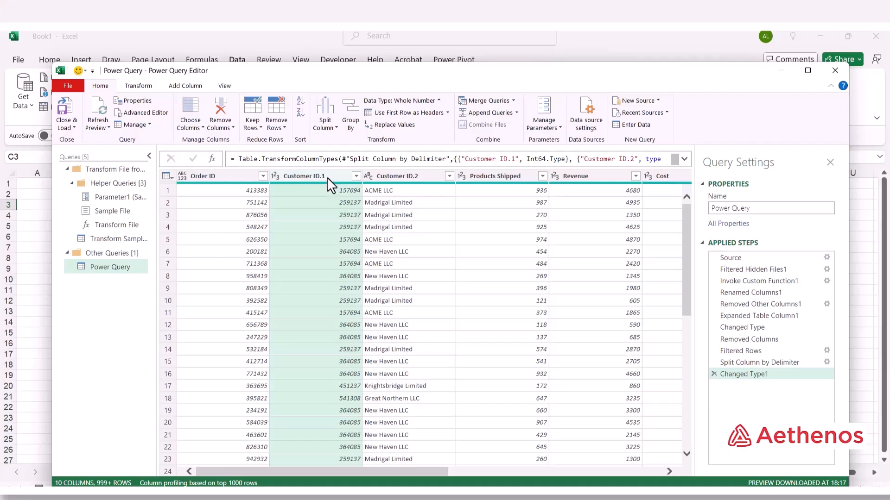
Rename the Customer ID.1 column to Customer ID.
click(388, 175)
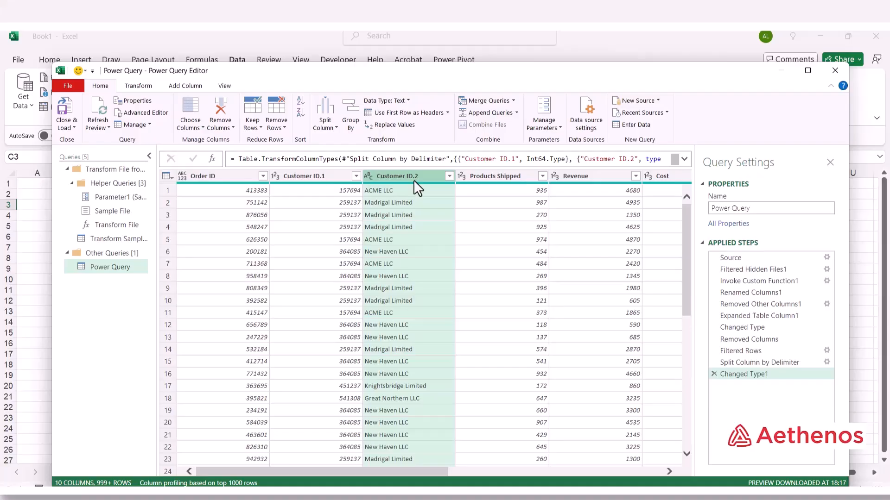
click(321, 176)
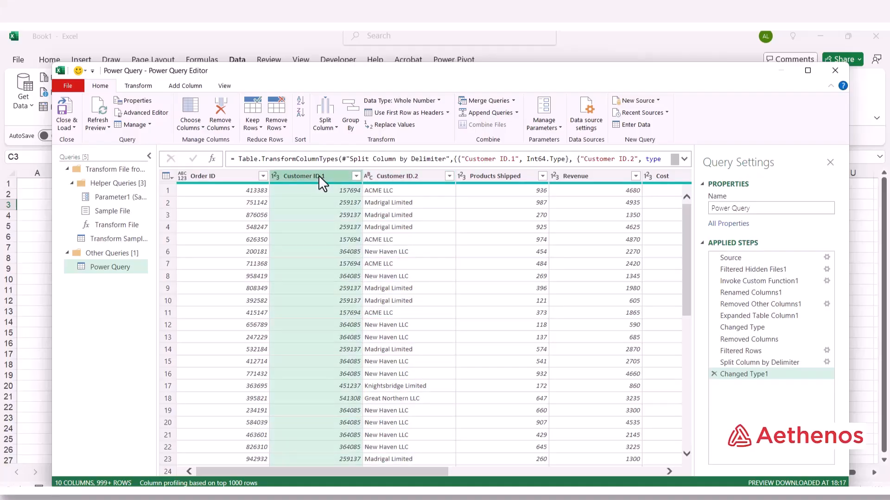
double_click(319, 175)
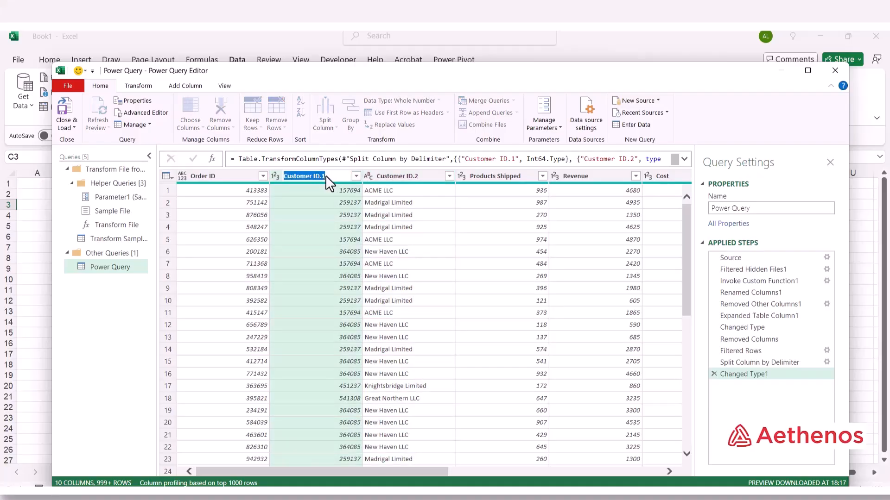
key(Escape)
key(BackSpace)
key(Return)
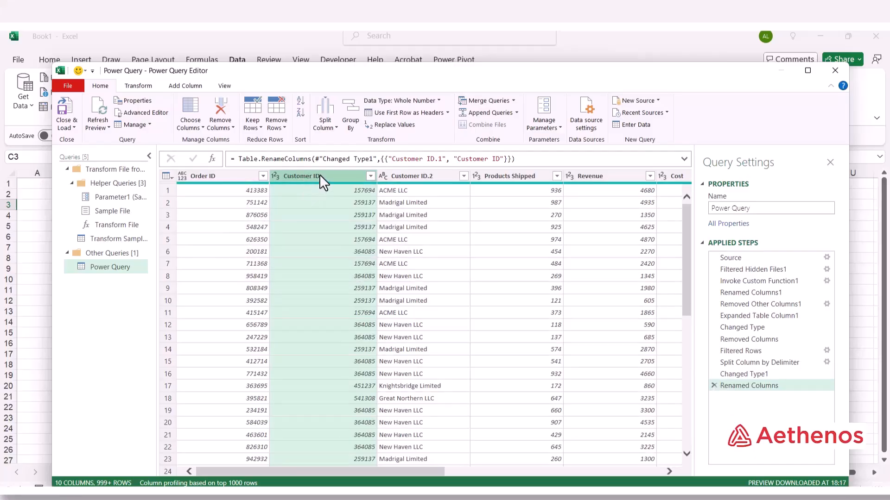
Rename the Customer ID.2 column to Customer Name.
click(419, 176)
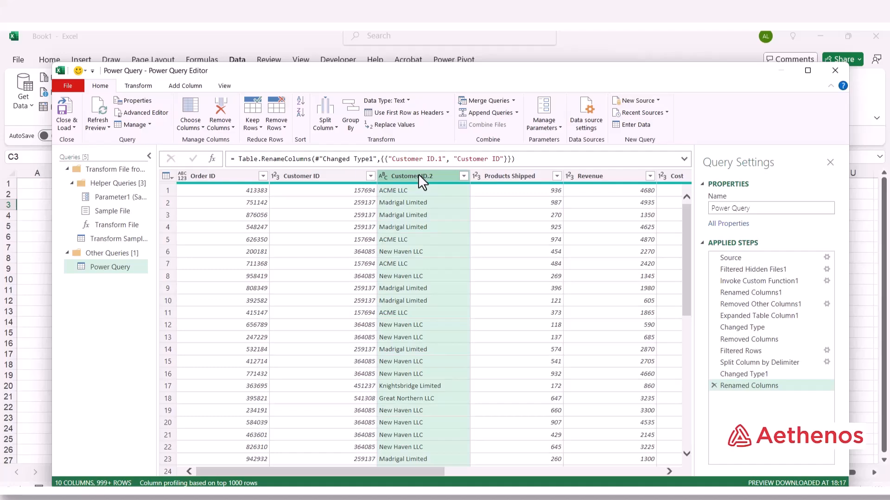
double_click(418, 176)
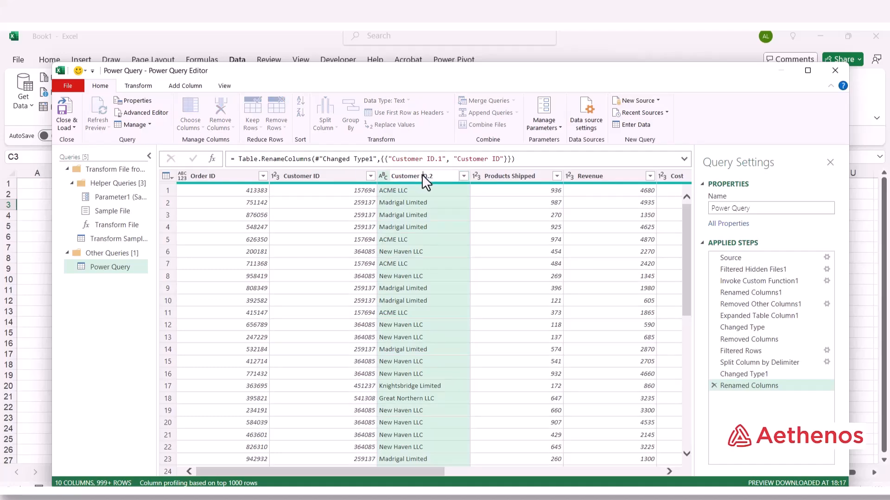
drag(421, 175, 453, 178)
text(Name)
key(Return)
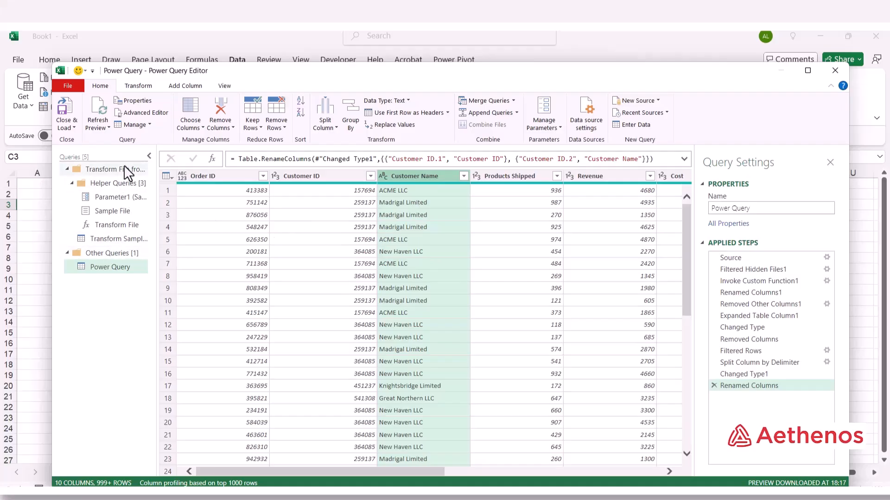
Add a Subtraction column computing Revenue minus Cost for each order.
click(150, 156)
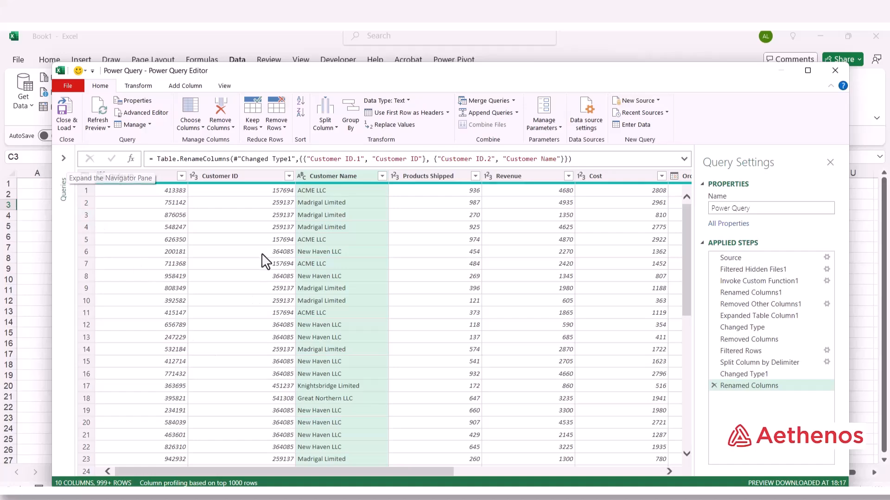
drag(380, 476, 493, 478)
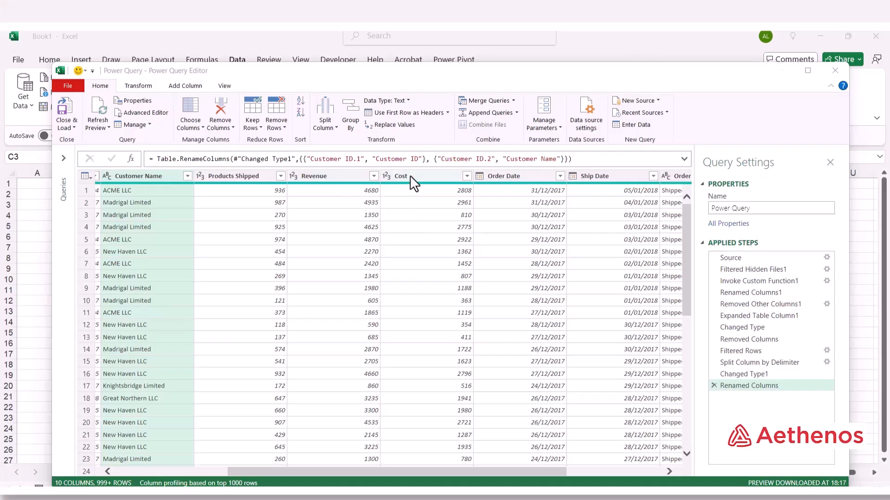
click(340, 178)
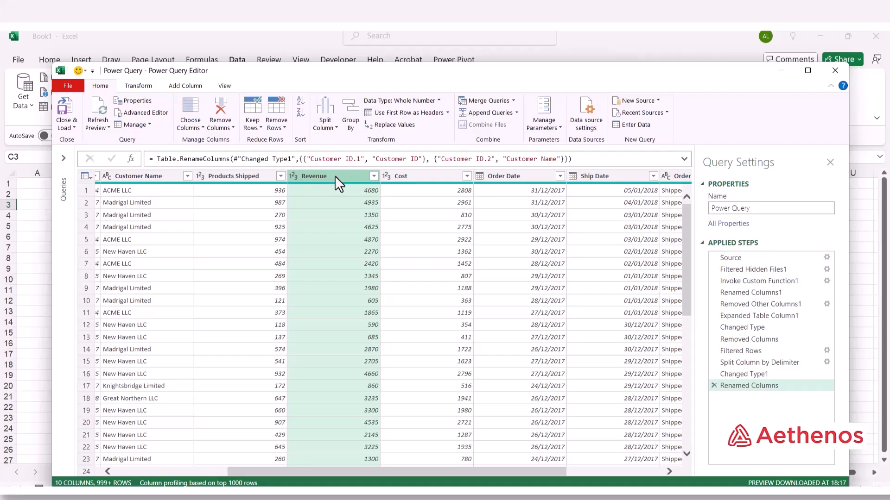
ctrl+click(414, 177)
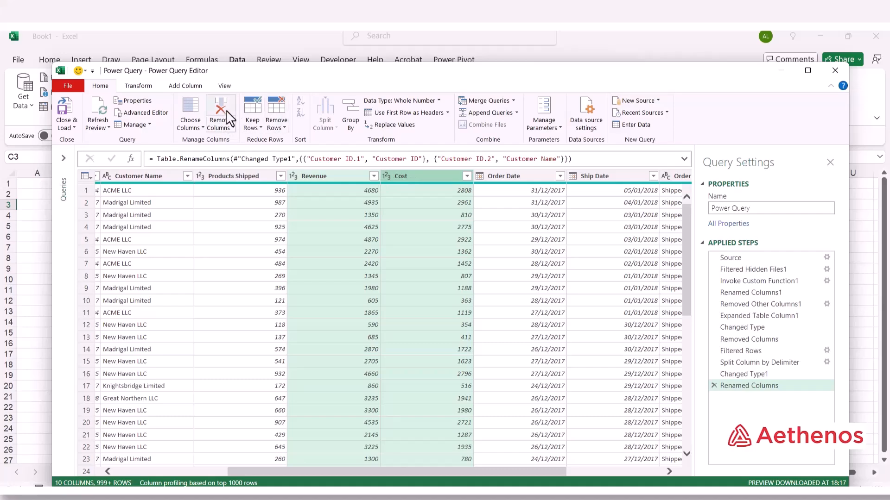
click(177, 85)
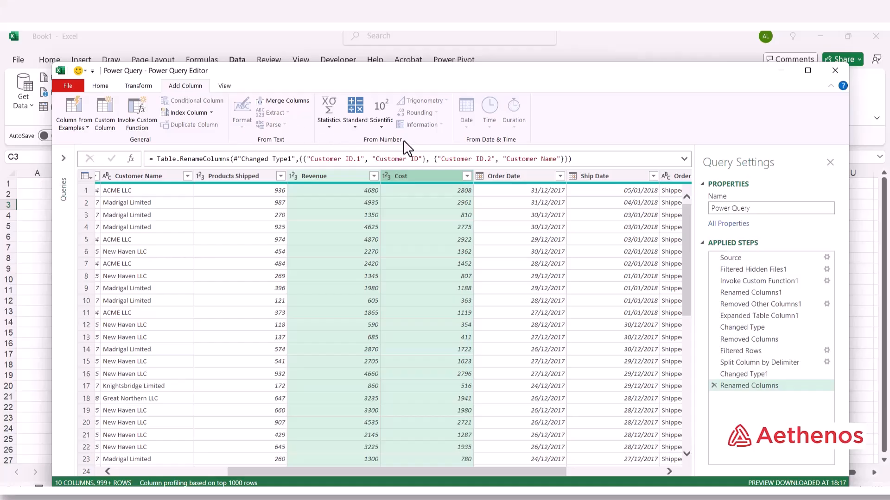
click(354, 124)
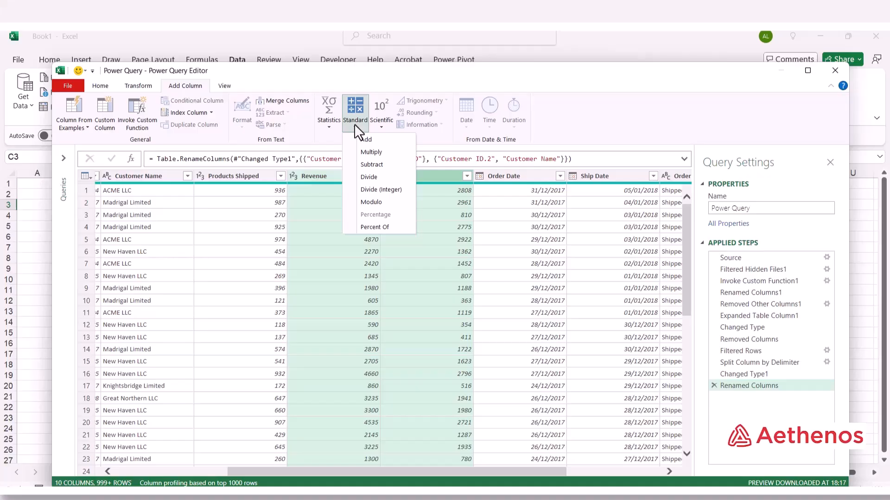
click(370, 166)
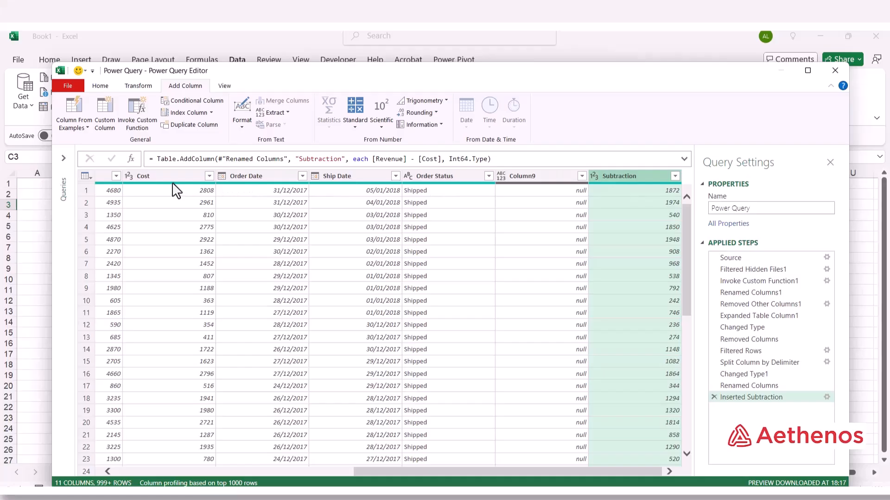
Move the subtraction column so it sits directly after Cost.
mouse_move(104, 180)
drag(640, 176, 265, 172)
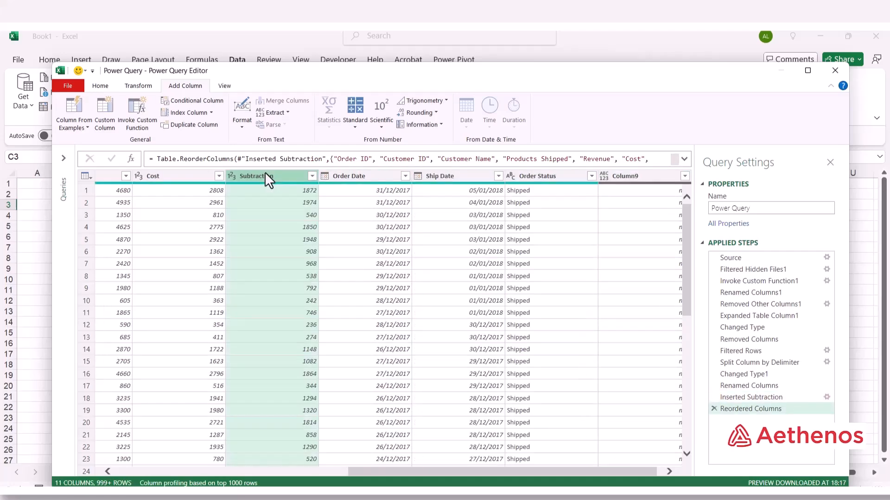
drag(420, 472, 341, 458)
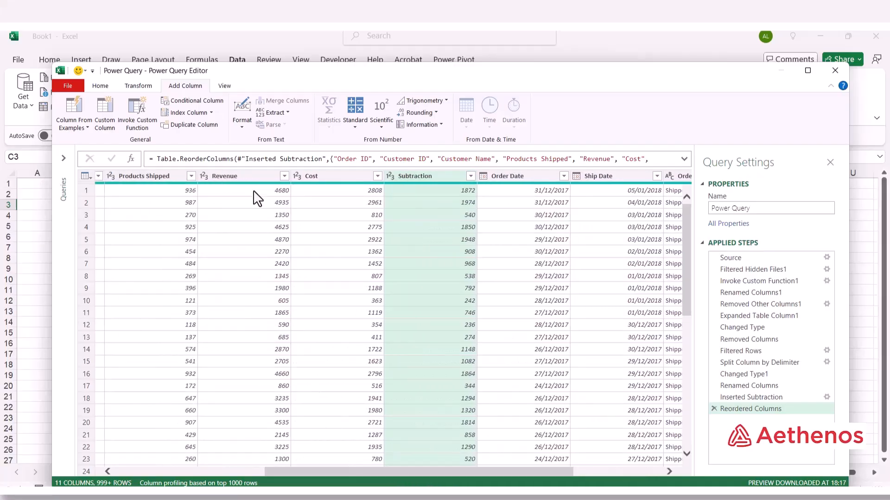
Check row 1's Cost and subtraction values, then rename the column to Profit.
click(324, 190)
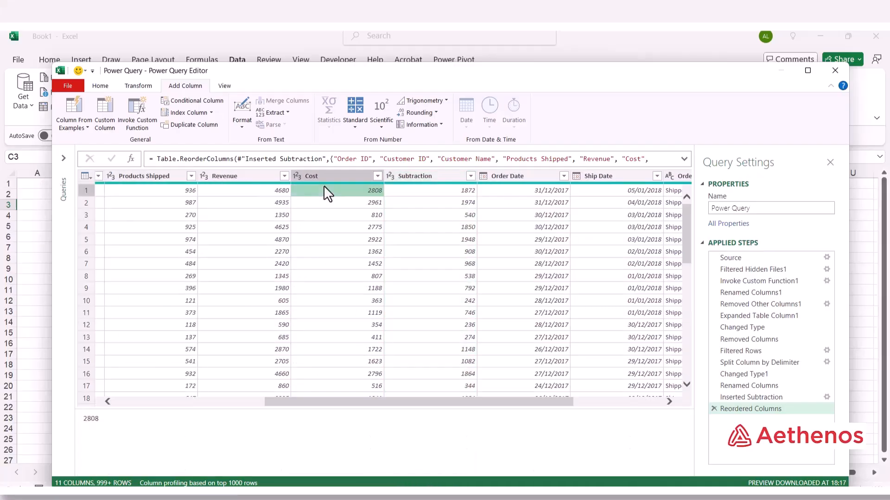
click(416, 190)
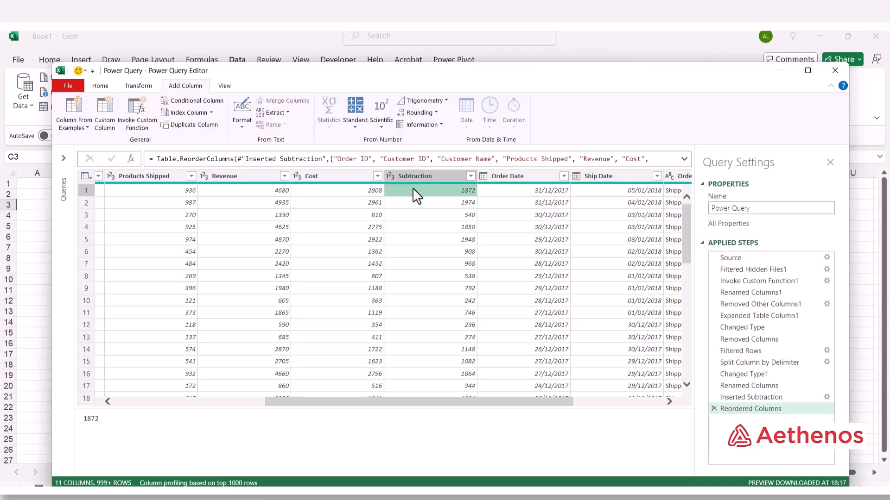
click(416, 175)
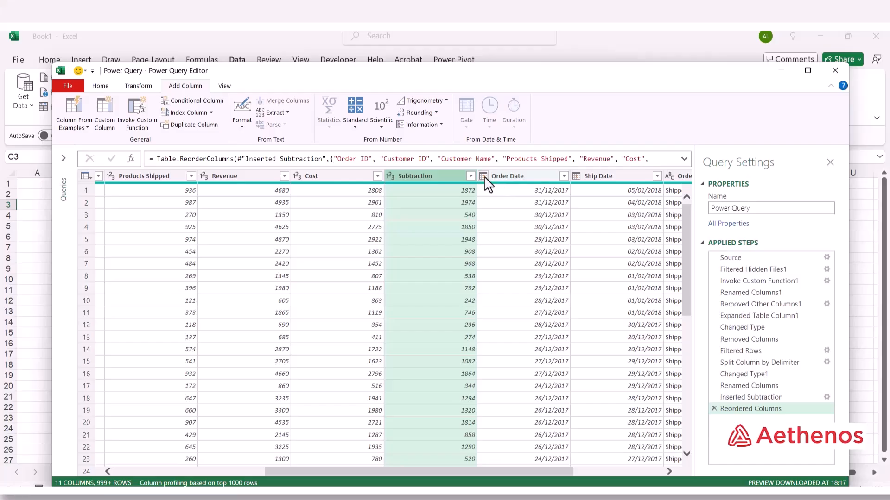
double_click(415, 175)
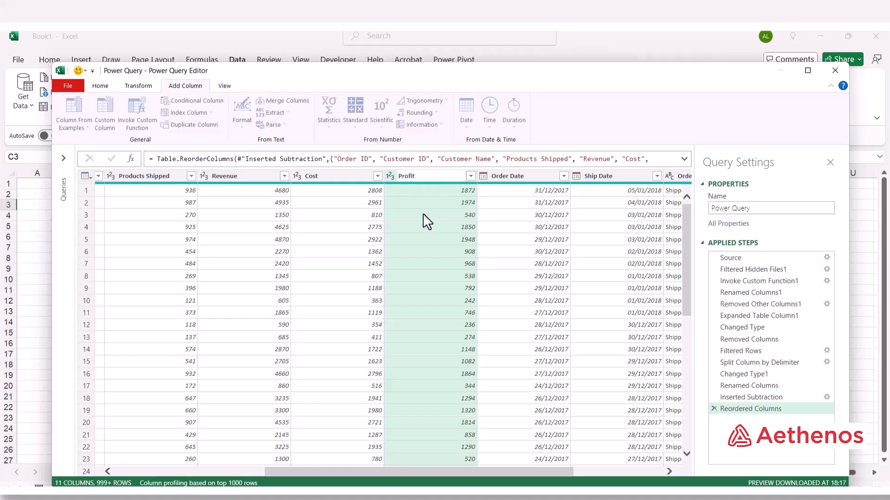
key(Return)
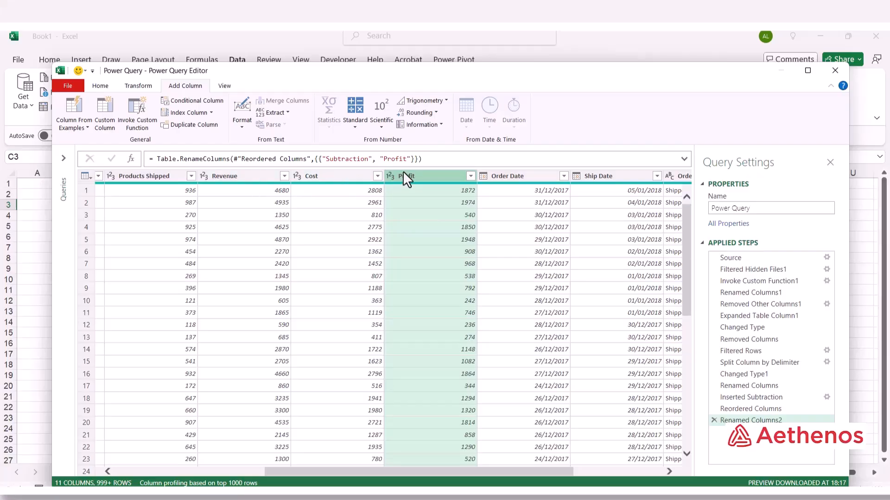
Set Revenue, Cost and Profit together to the Currency data type.
click(241, 176)
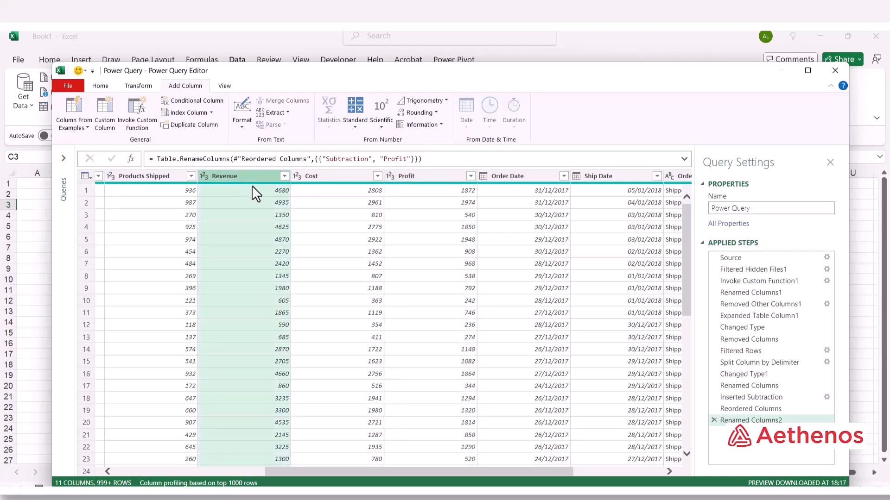
ctrl+click(328, 176)
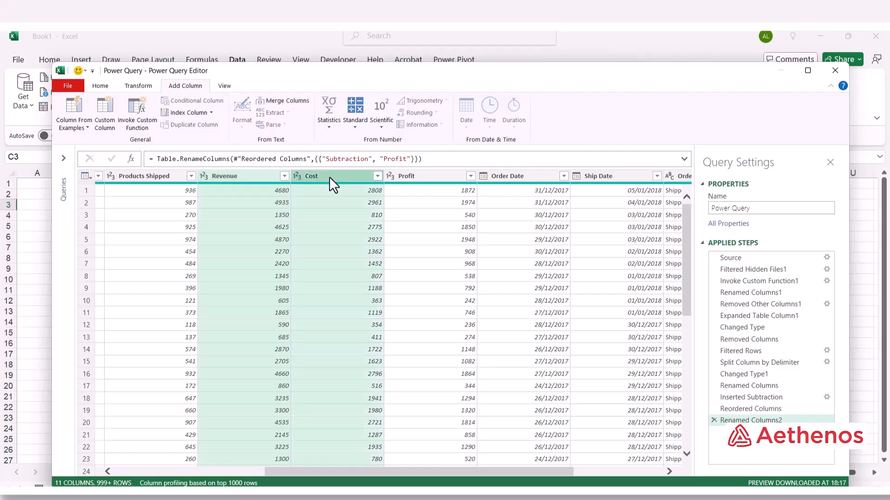
ctrl+click(423, 175)
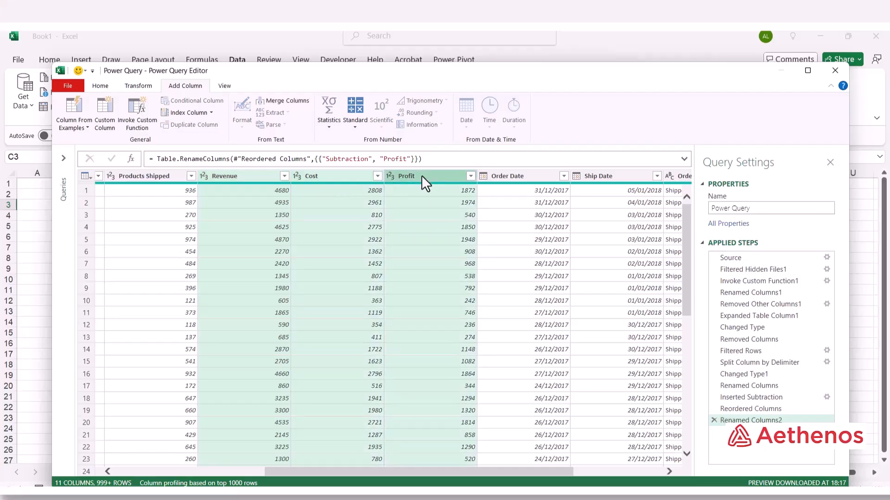
right_click(419, 176)
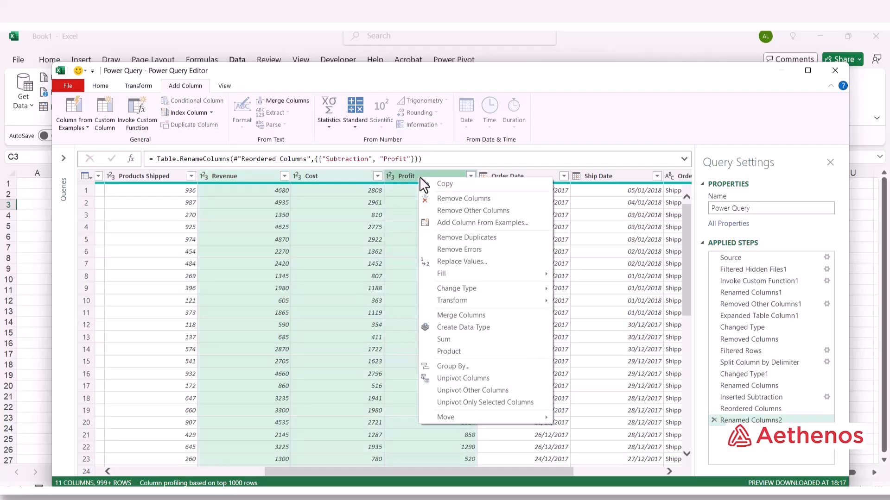
mouse_move(438, 292)
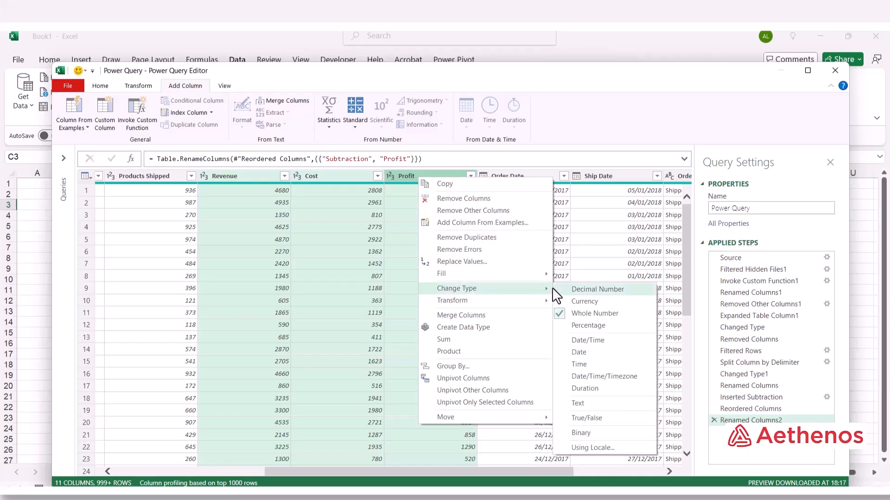
click(592, 302)
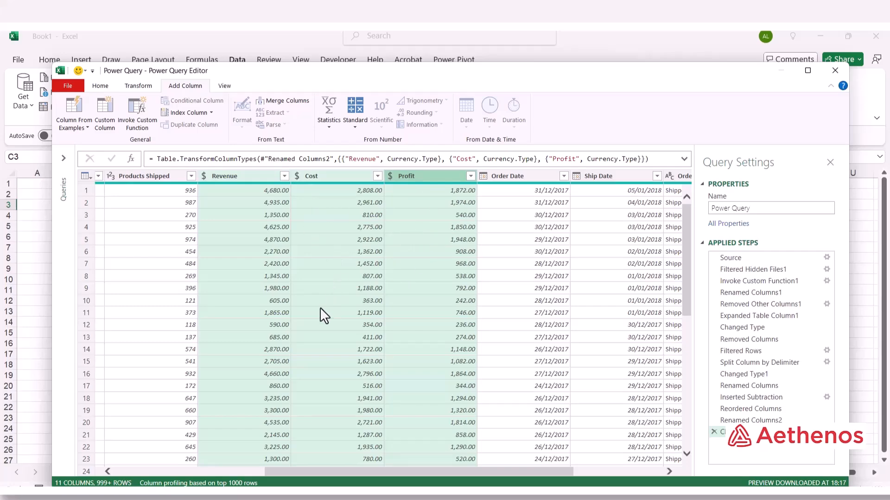
drag(477, 472, 610, 472)
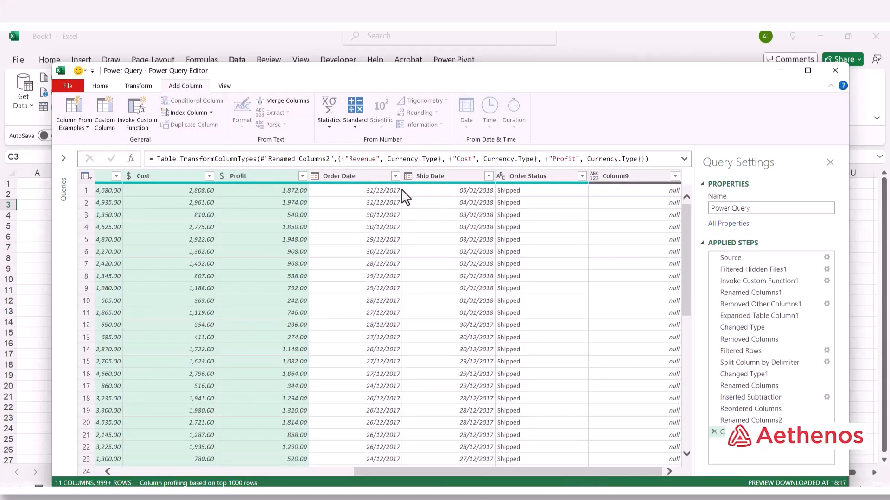
Add a Subtract Days column giving days from Order Date to Ship Date.
mouse_move(352, 185)
click(448, 176)
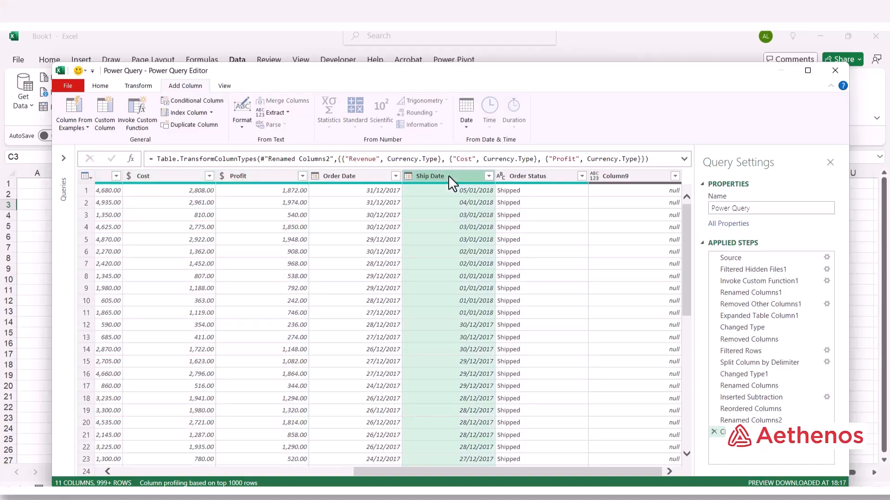
ctrl+click(363, 176)
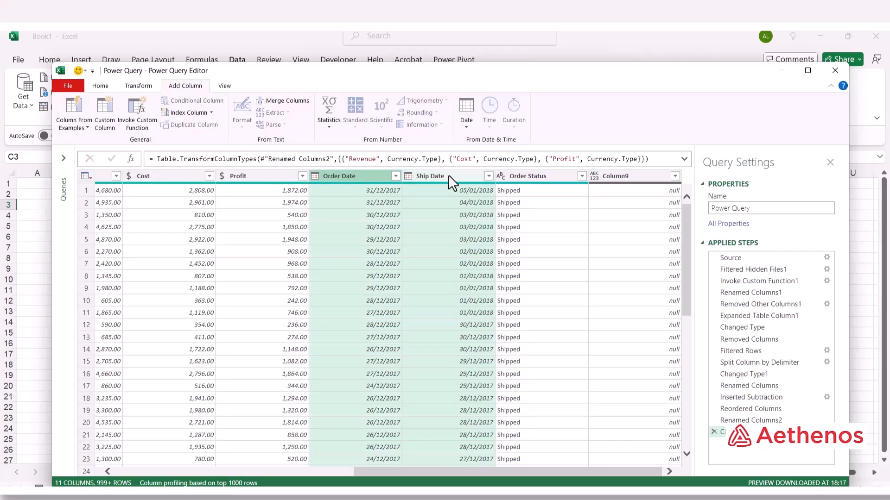
click(466, 128)
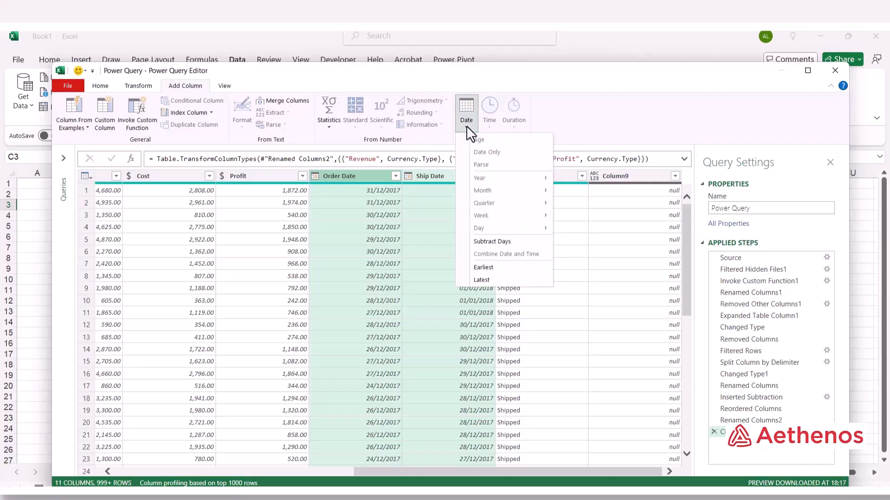
click(508, 242)
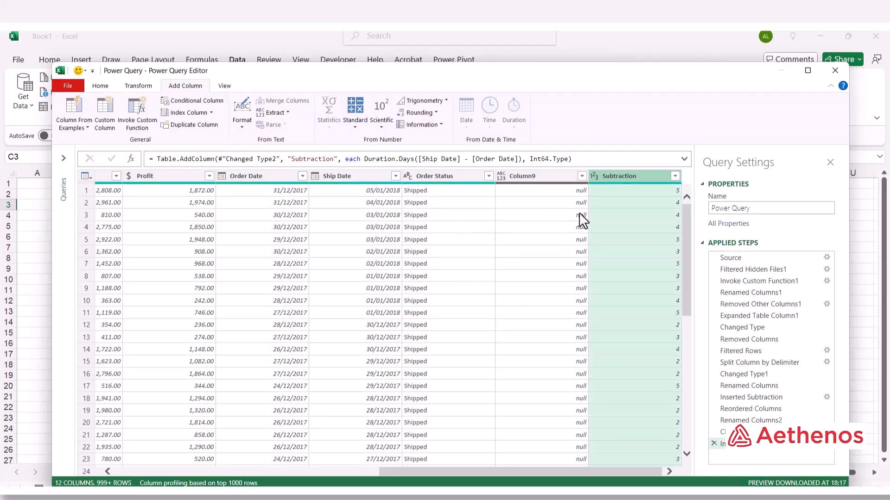
Rename the day-count column to 'Days to Ship'.
double_click(608, 177)
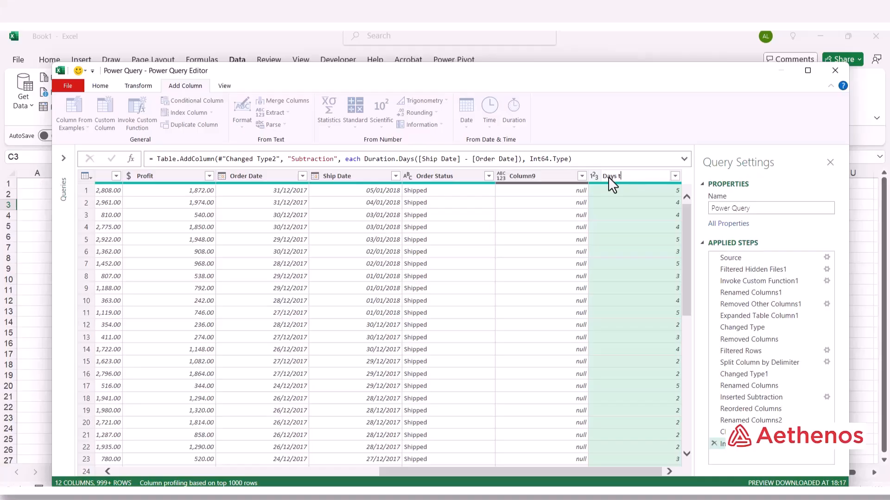
text(Days to Ship)
key(Return)
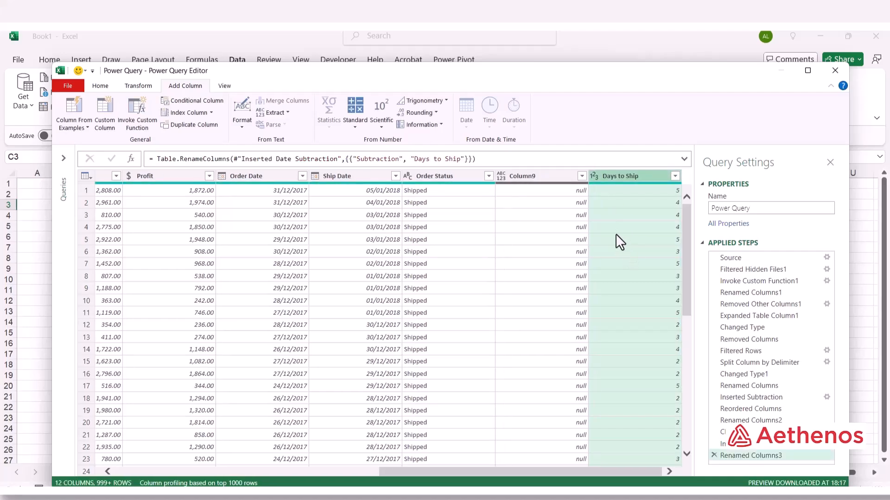
Move Days to Ship right after Ship Date and review the three date columns.
drag(635, 174, 444, 177)
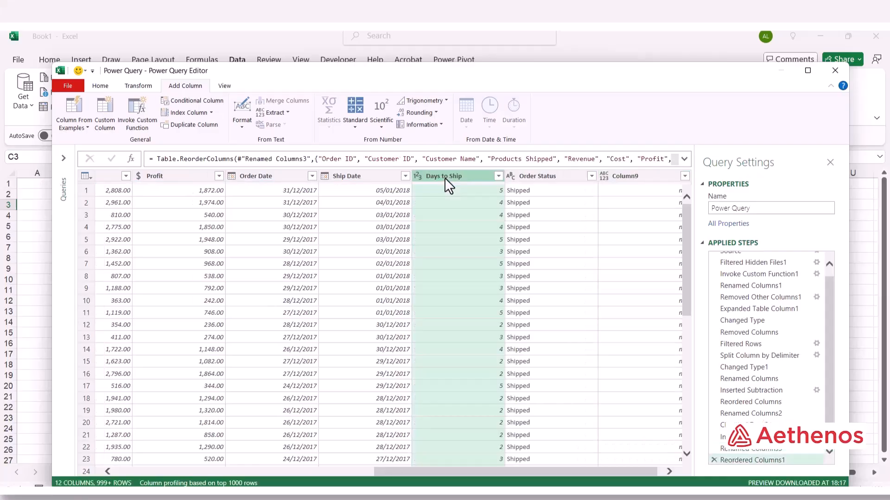
click(273, 175)
click(358, 174)
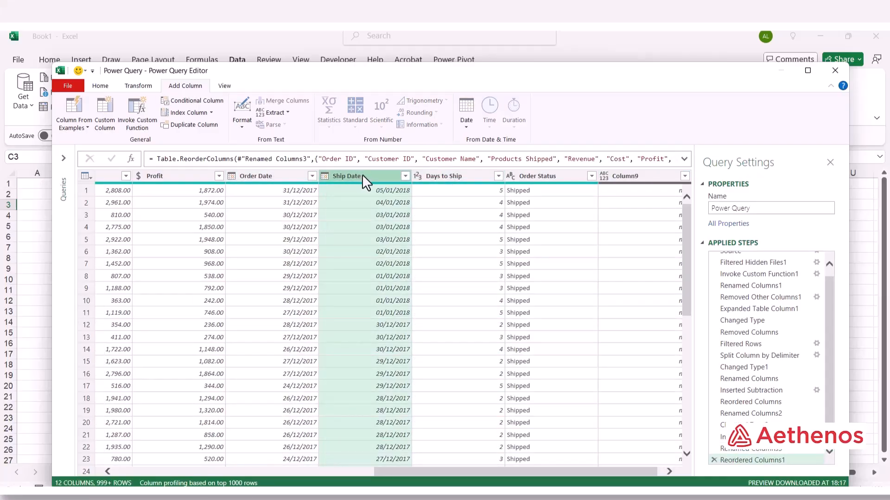
click(463, 174)
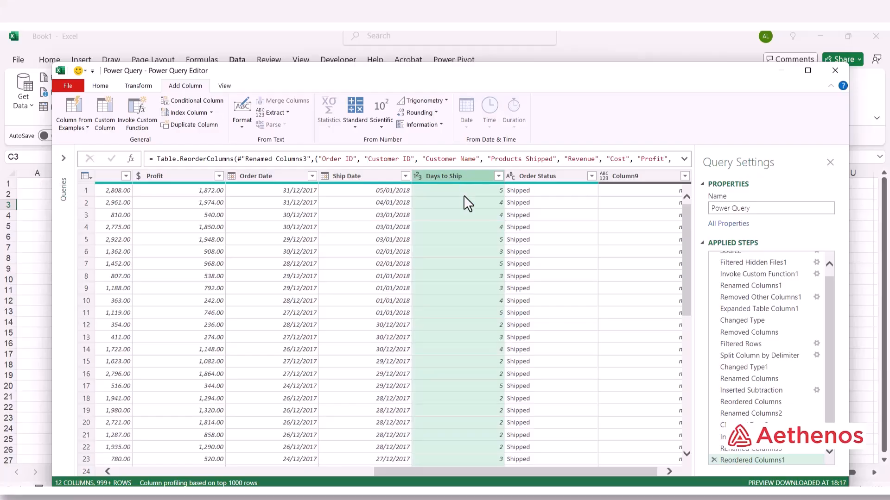
click(463, 195)
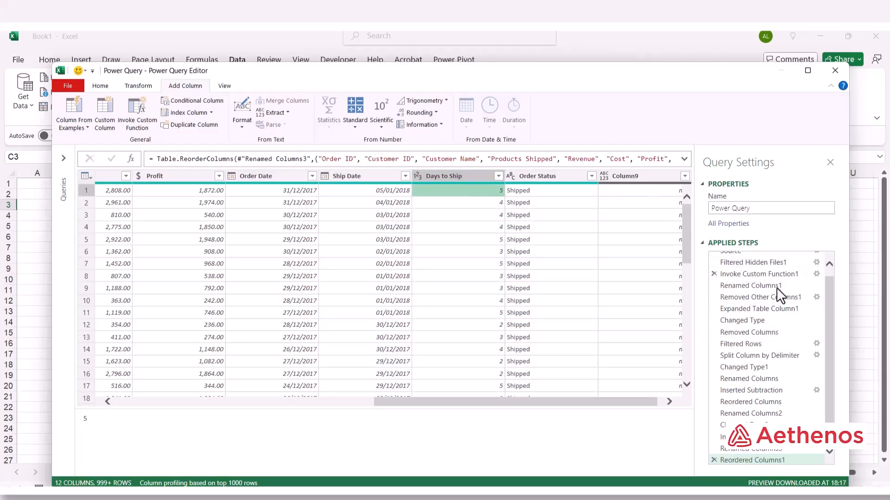
scroll(777, 289, down, 1)
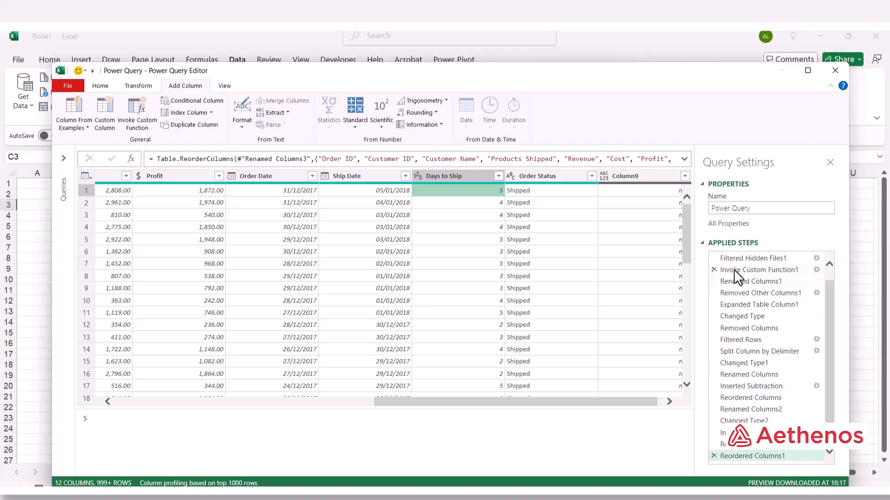
scroll(735, 268, up, 1)
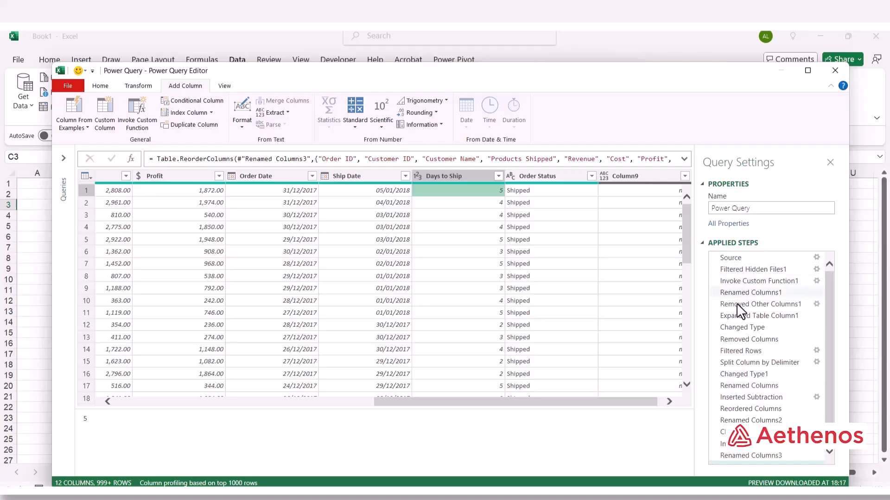
scroll(732, 371, down, 1)
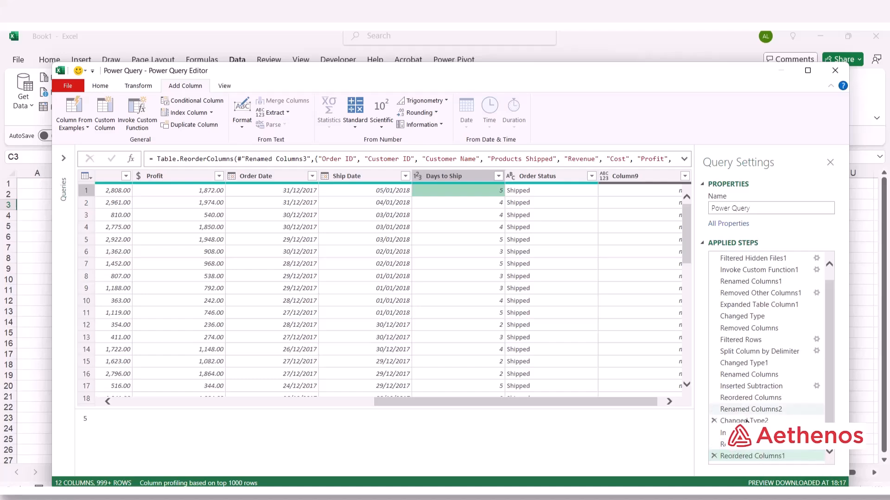
click(733, 456)
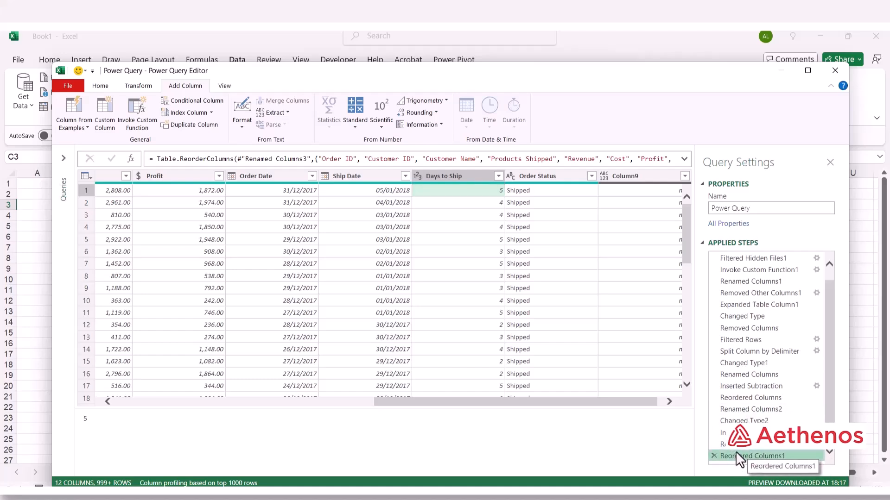
drag(736, 452, 737, 440)
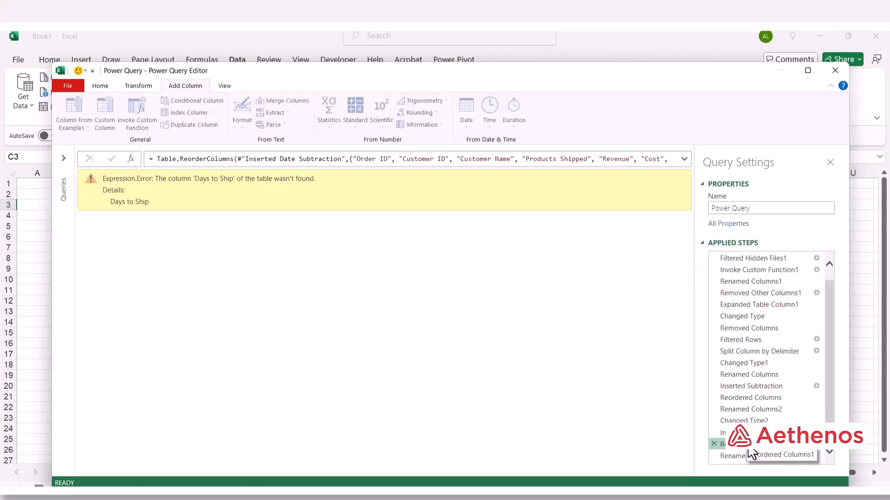
drag(749, 448, 744, 456)
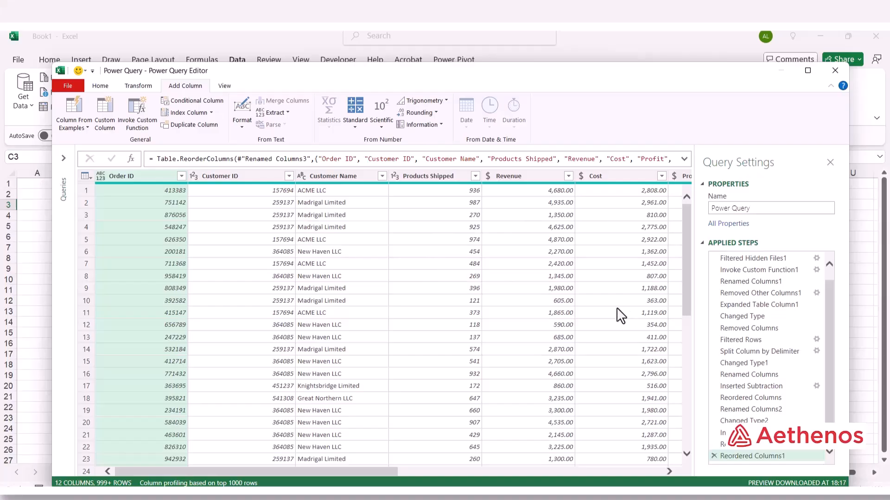
Scroll across all 12 query columns, Order ID through Column9, and show the Home commands.
scroll(617, 309, down, 5)
scroll(682, 258, up, 5)
drag(347, 472, 614, 481)
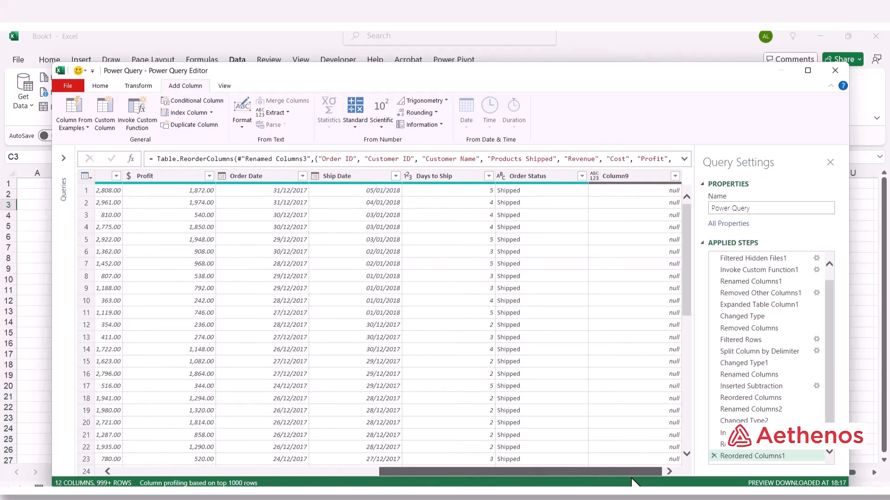
drag(612, 473, 324, 458)
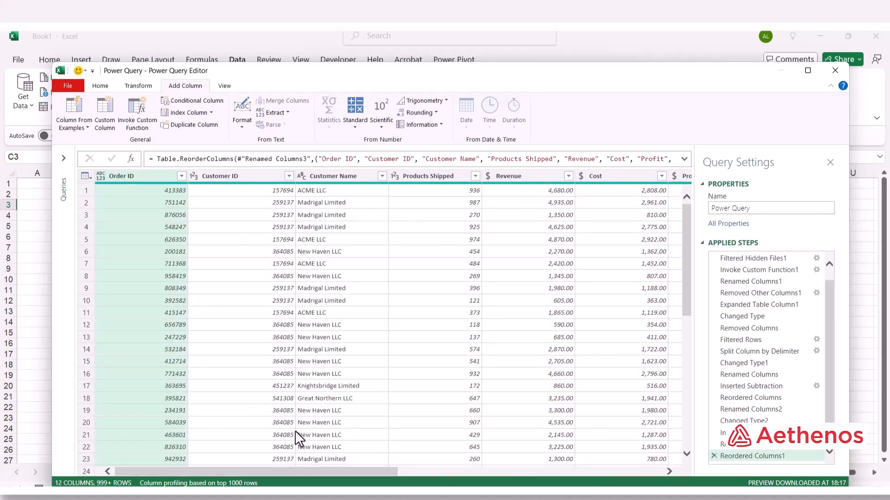
click(101, 85)
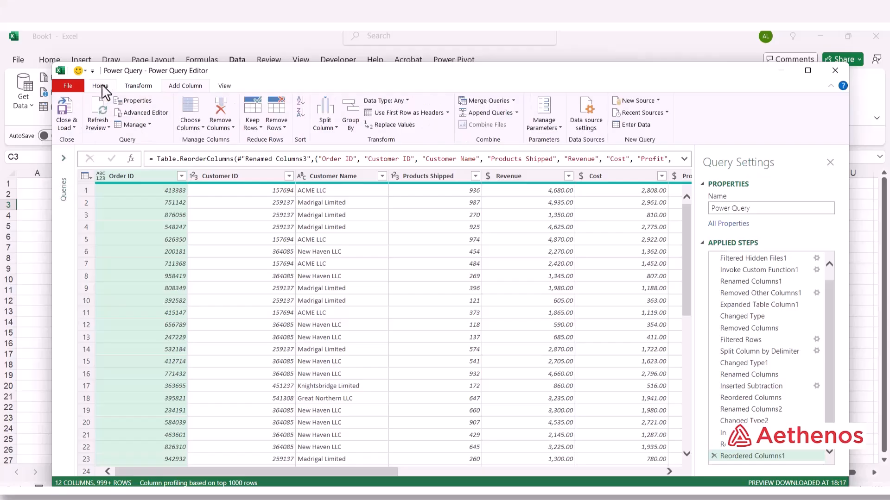
Close & Load the query as the Power_Query table of 2,483 rows.
click(74, 128)
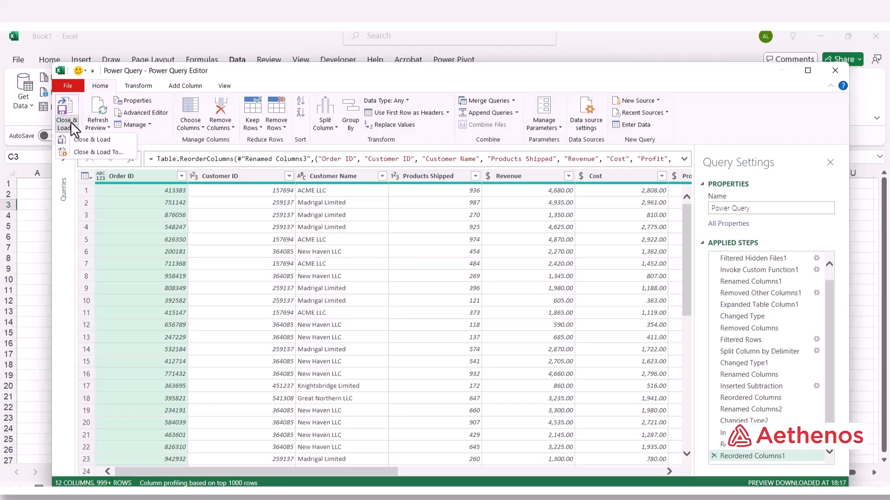
click(88, 141)
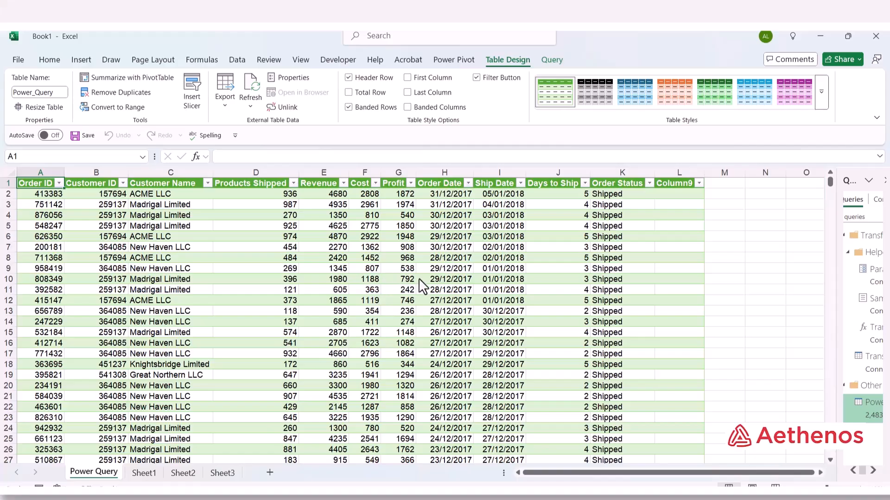
Check the ship dates in cells I5, I7, I10 and I15.
click(515, 228)
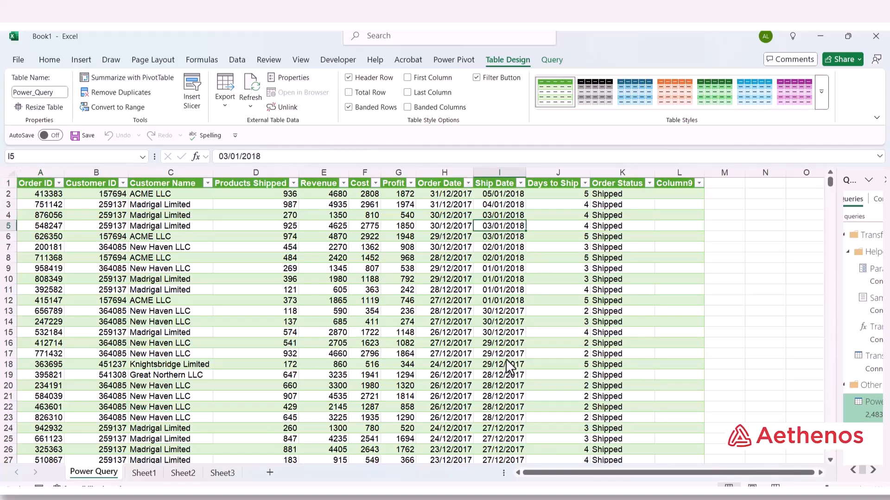
click(505, 249)
click(508, 280)
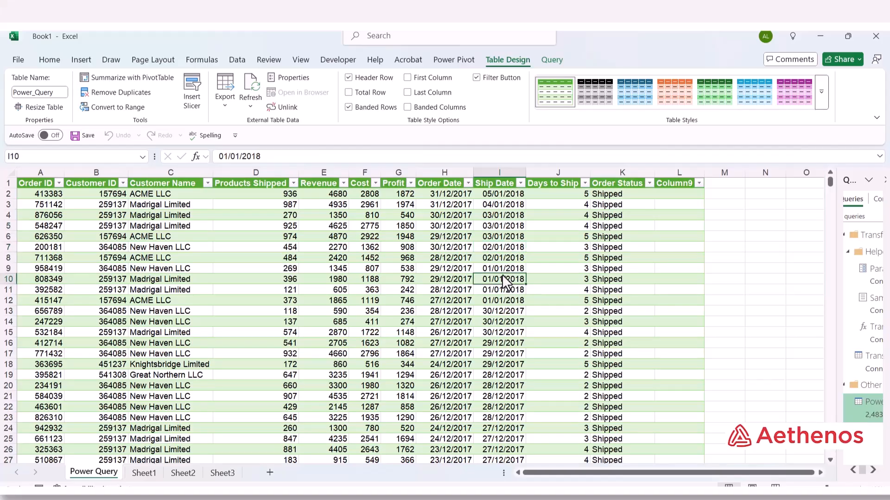
click(507, 332)
Check the ship dates down to the table's last row, then widen the Queries & Connections pane.
scroll(498, 350, down, 5)
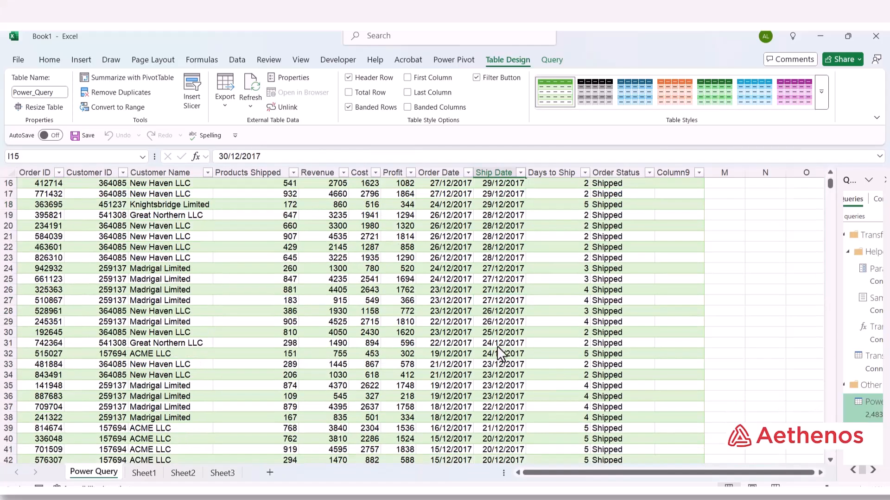
scroll(498, 348, down, 18)
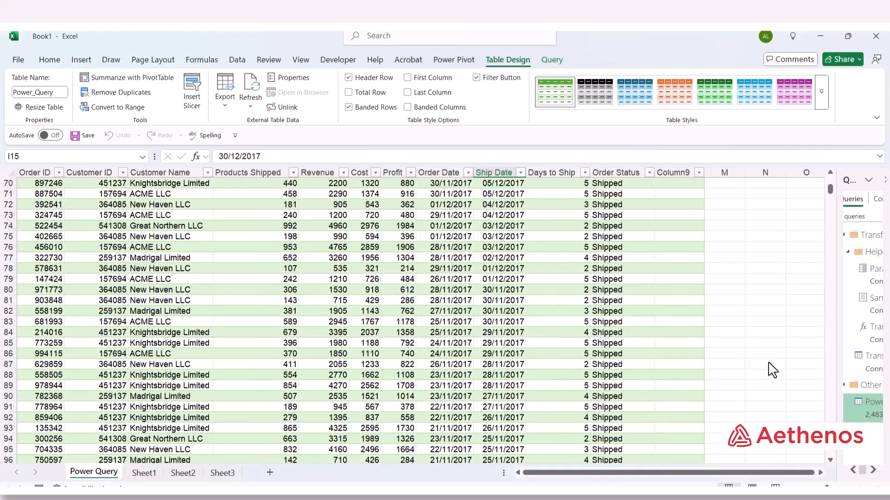
drag(828, 190, 828, 458)
click(502, 344)
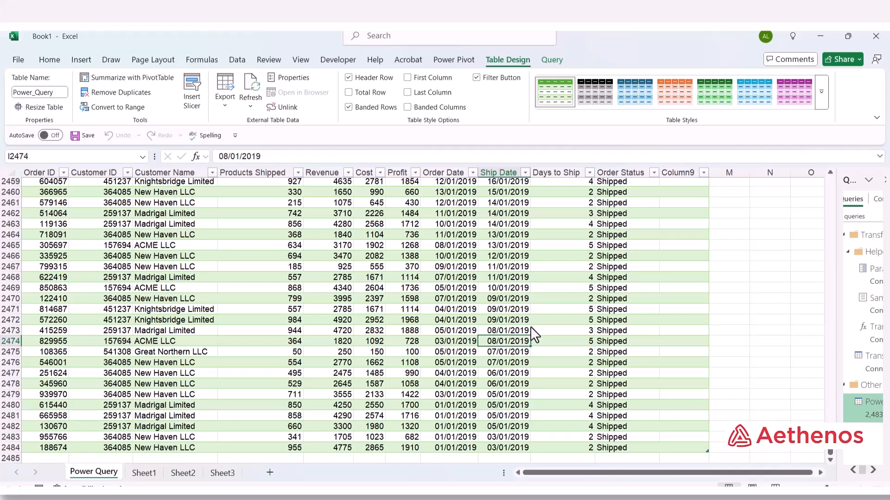
scroll(530, 326, up, 13)
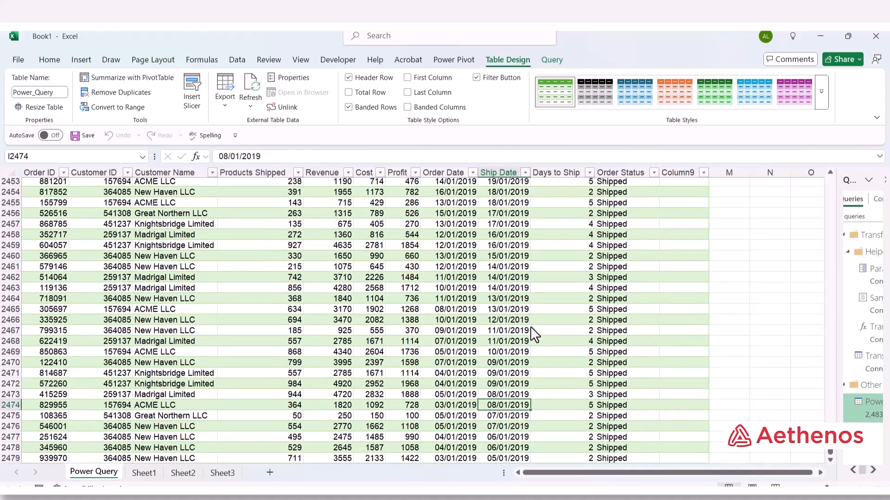
scroll(511, 326, up, 4)
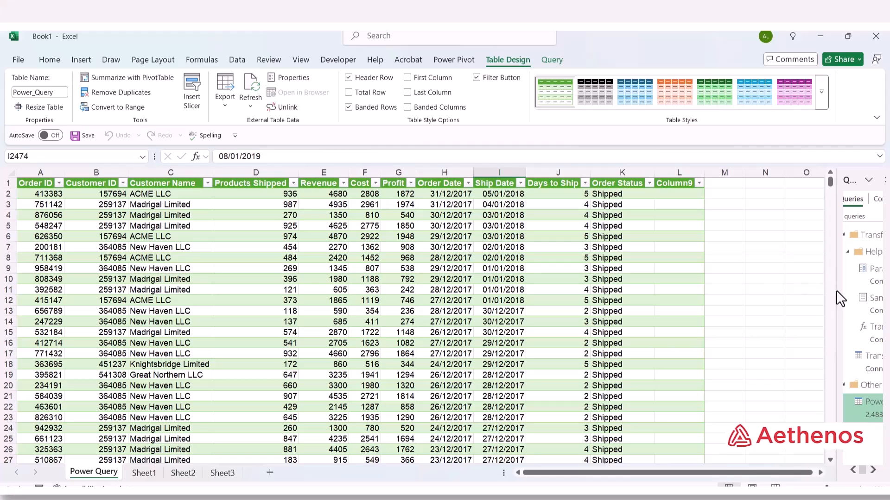
drag(836, 290, 694, 294)
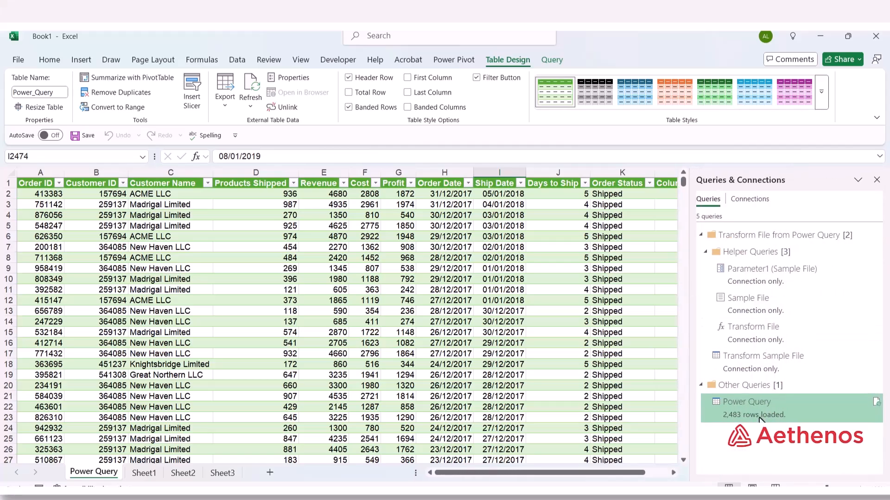
click(734, 413)
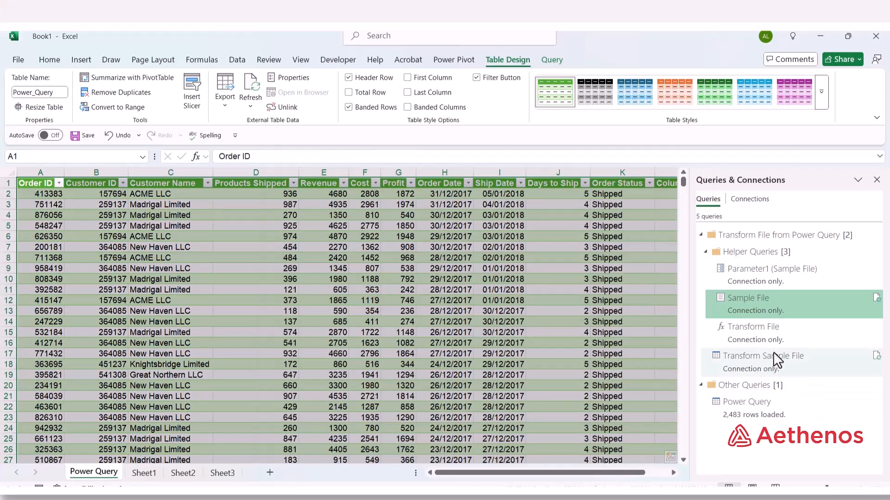
mouse_move(773, 354)
drag(671, 235, 668, 269)
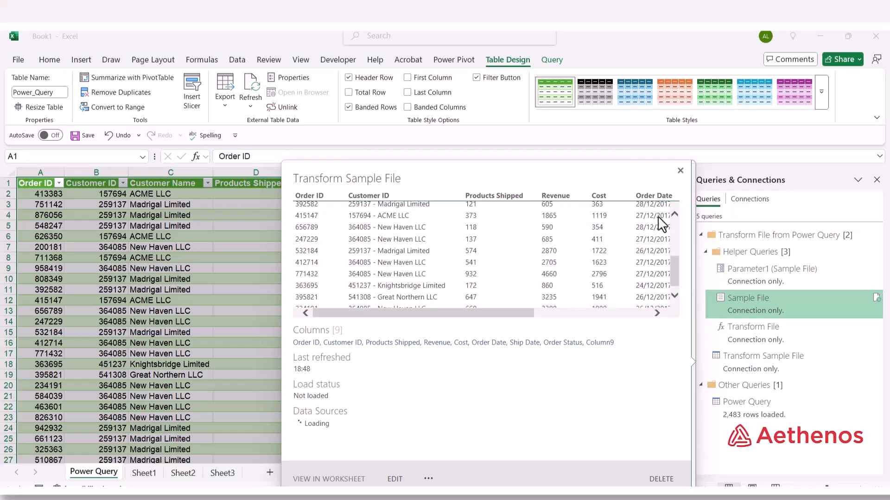
click(681, 170)
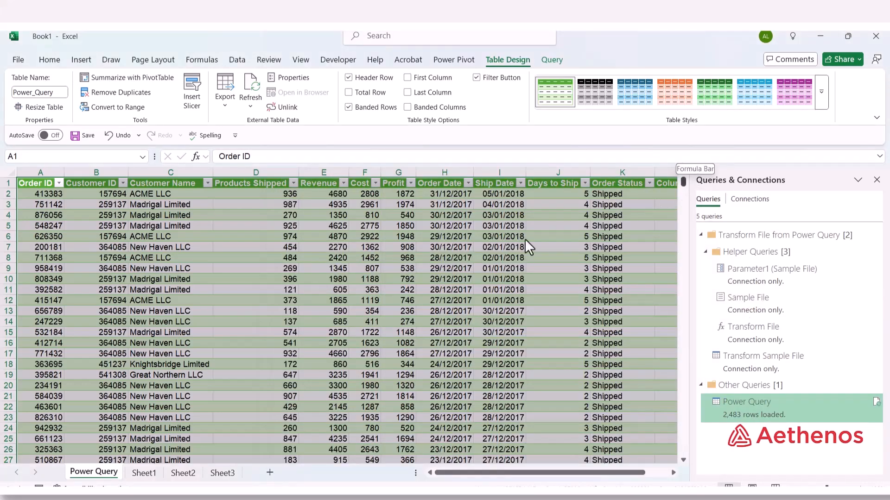
click(254, 283)
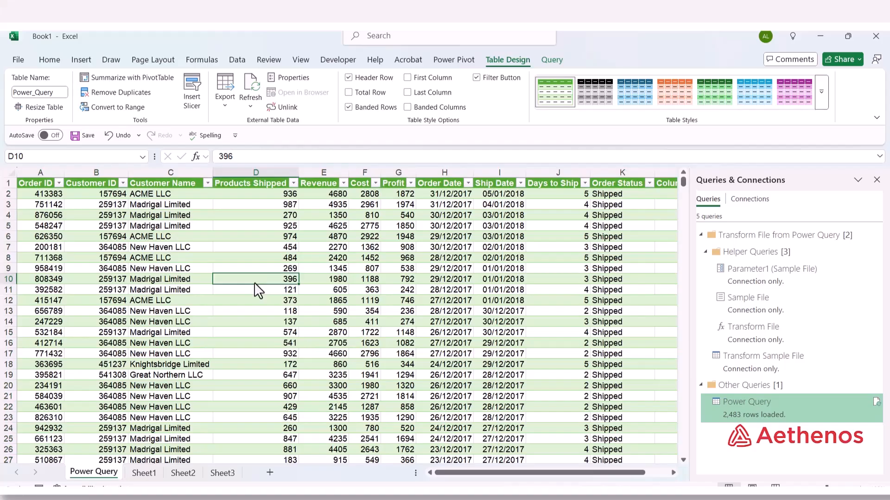
click(306, 258)
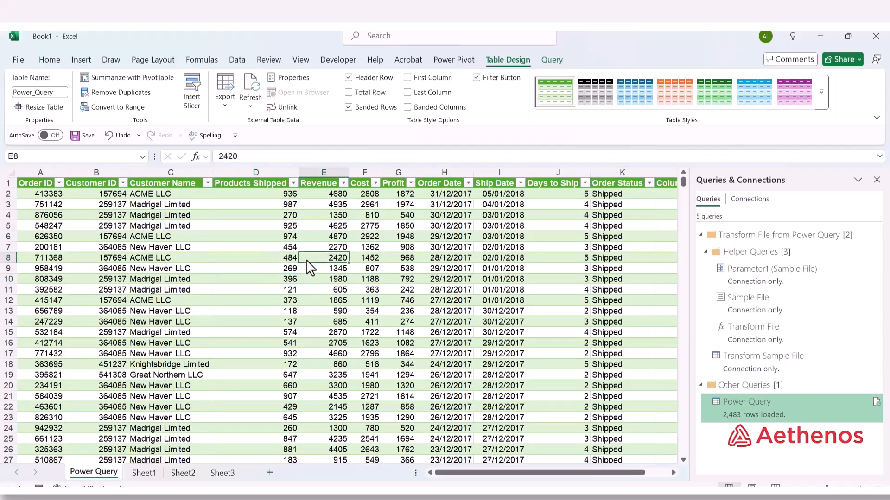
Insert a PivotTable from the Power_Query table on a new worksheet.
click(81, 61)
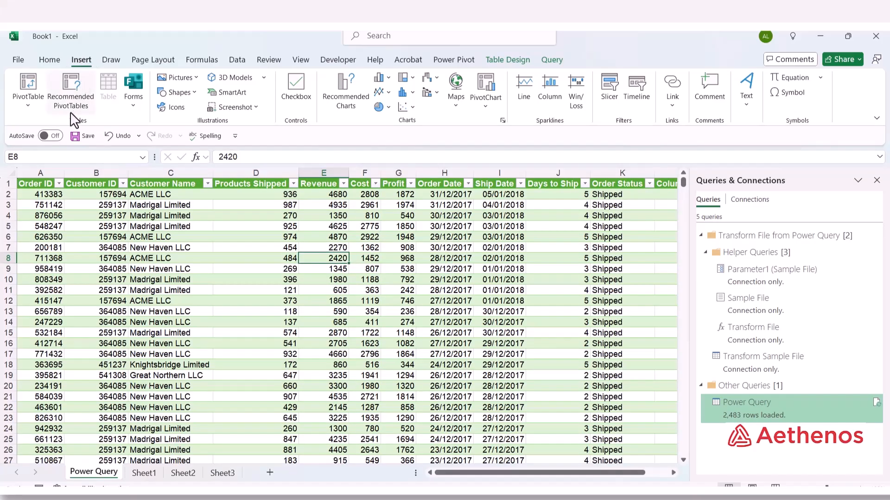
click(33, 84)
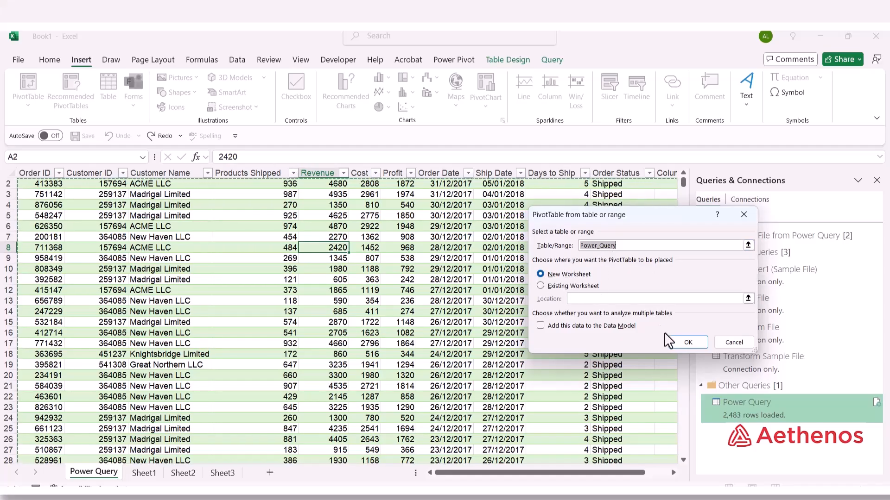
click(687, 343)
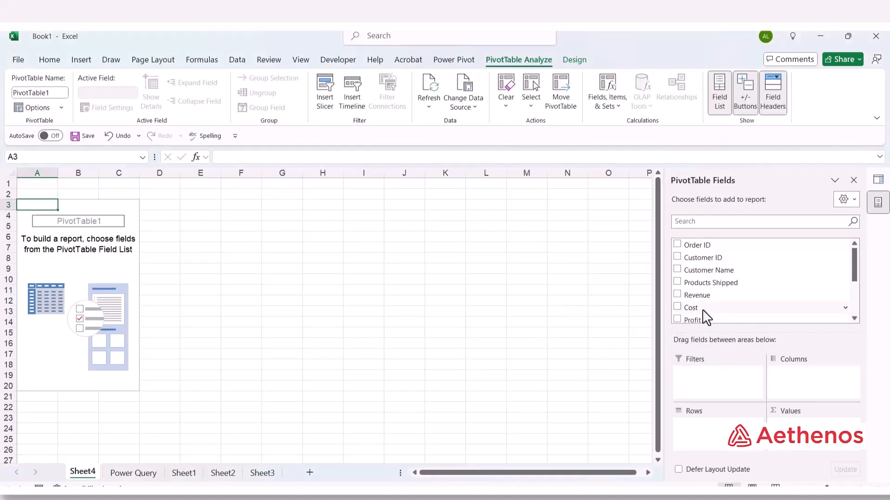
Add Order Date years as rows and sum Profit: 814776, 893210, 858910 for 2017-2019.
scroll(701, 312, down, 3)
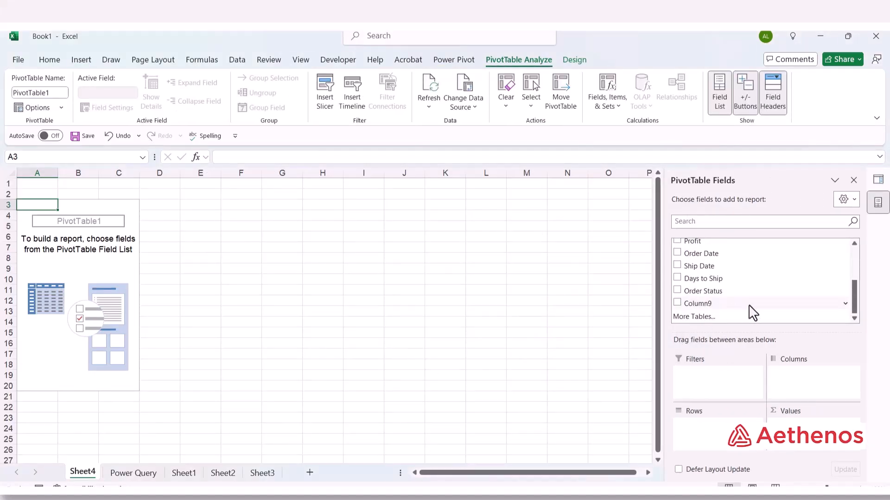
scroll(747, 312, up, 2)
scroll(713, 298, down, 1)
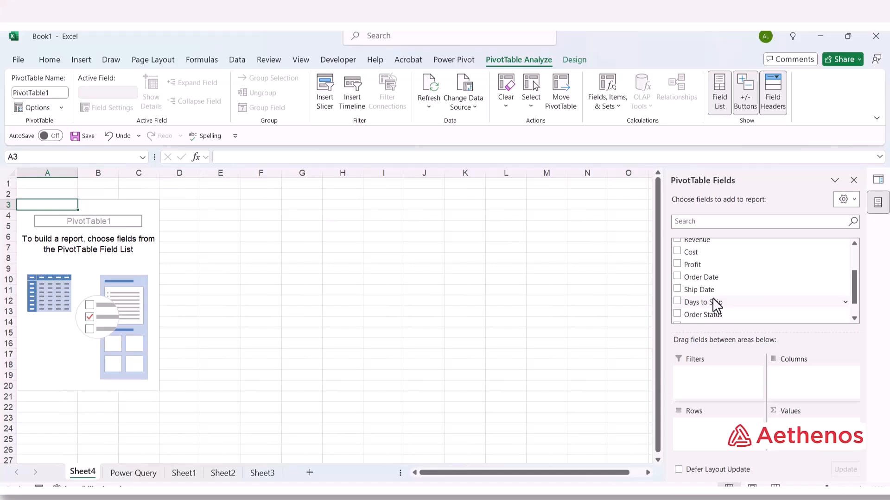
click(678, 277)
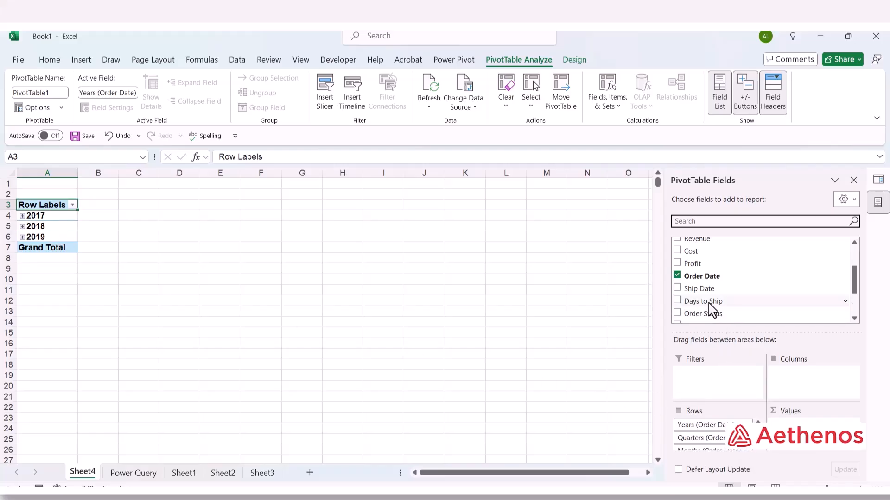
click(684, 264)
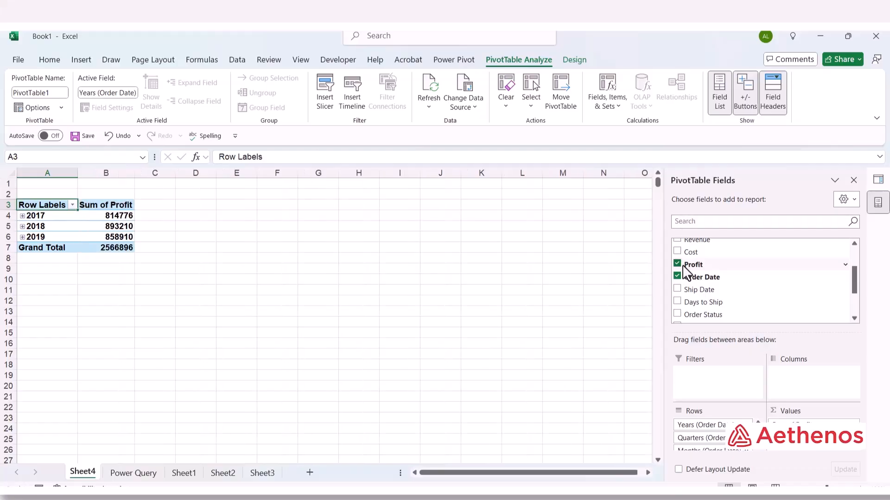
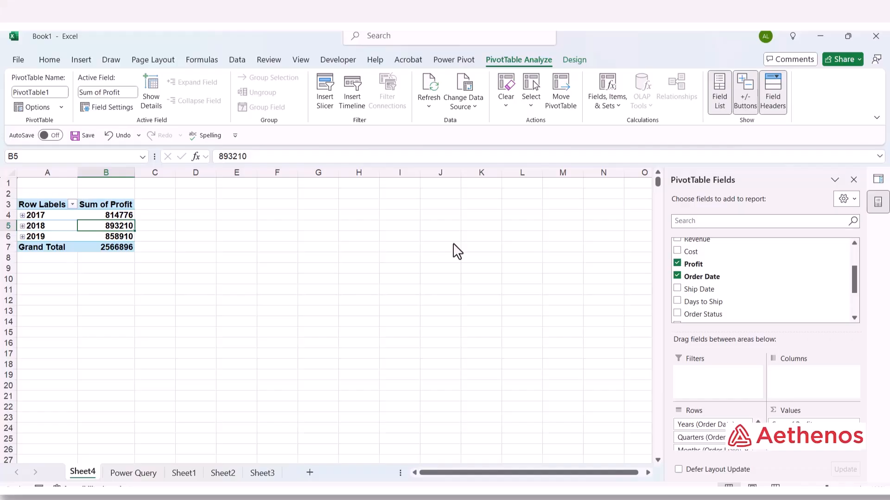
Switch to File Explorer showing the Power Query folder with the 2017–2019 Order Data files.
click(403, 495)
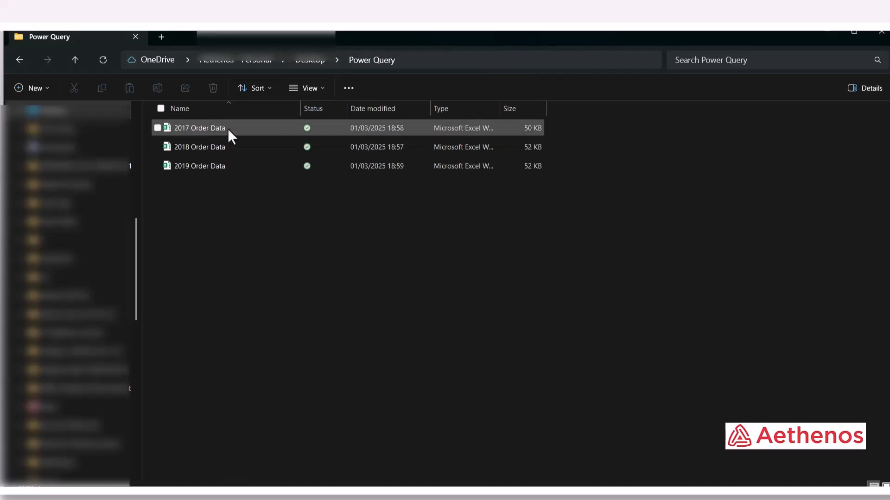
Move 2020 Order Data from the Desktop into the Power Query folder, then return to Book1.
click(308, 58)
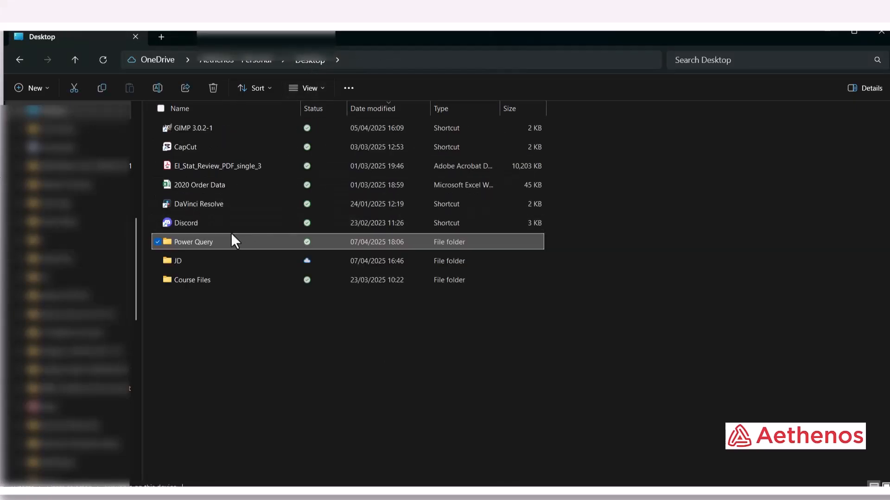
mouse_move(216, 245)
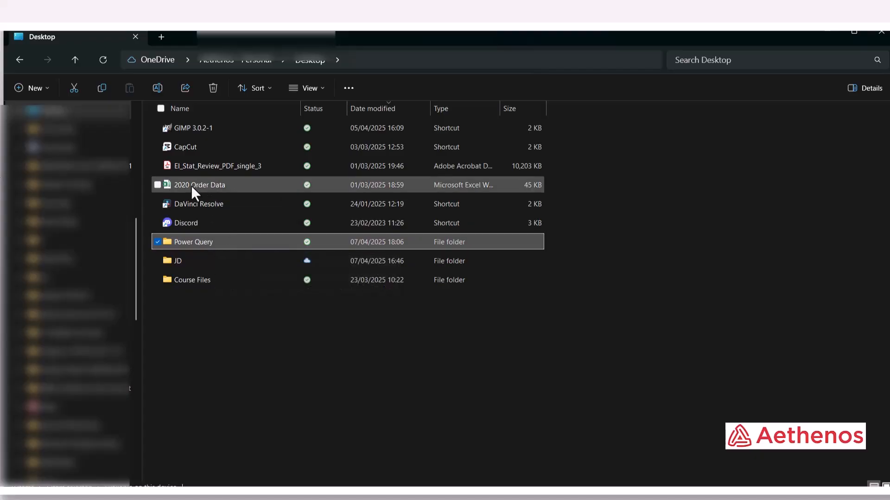
mouse_move(190, 185)
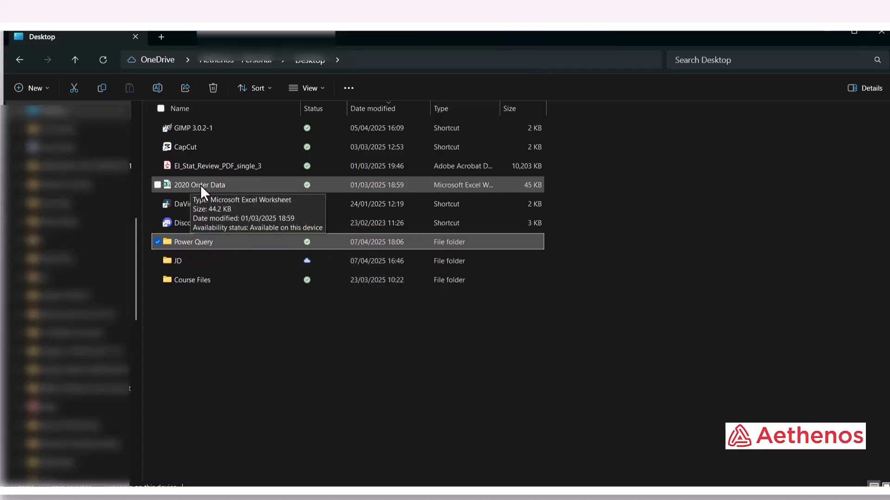
click(235, 184)
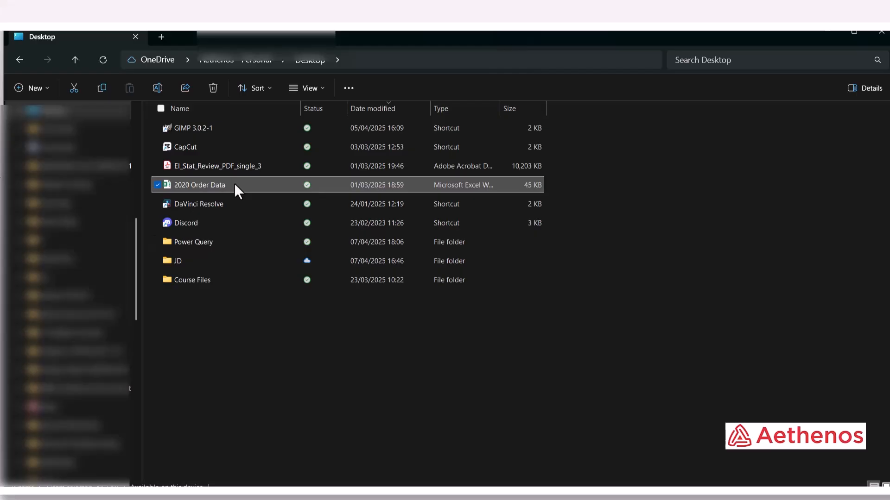
drag(235, 184, 232, 245)
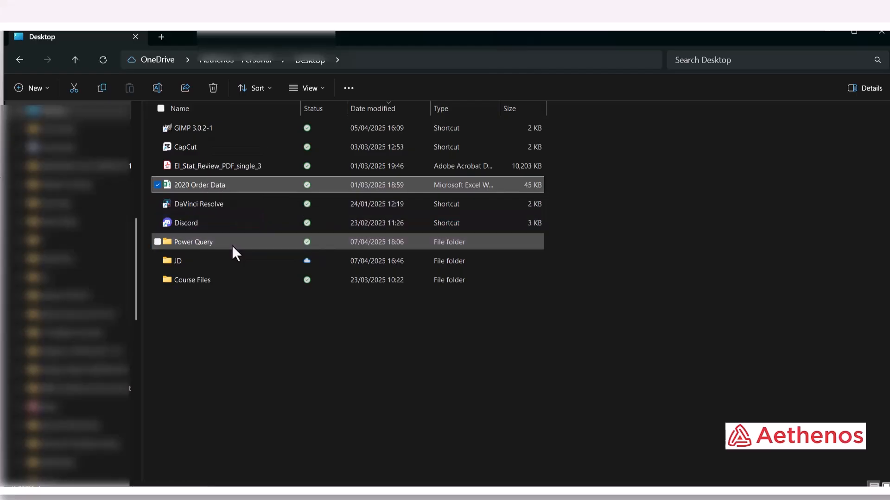
double_click(224, 220)
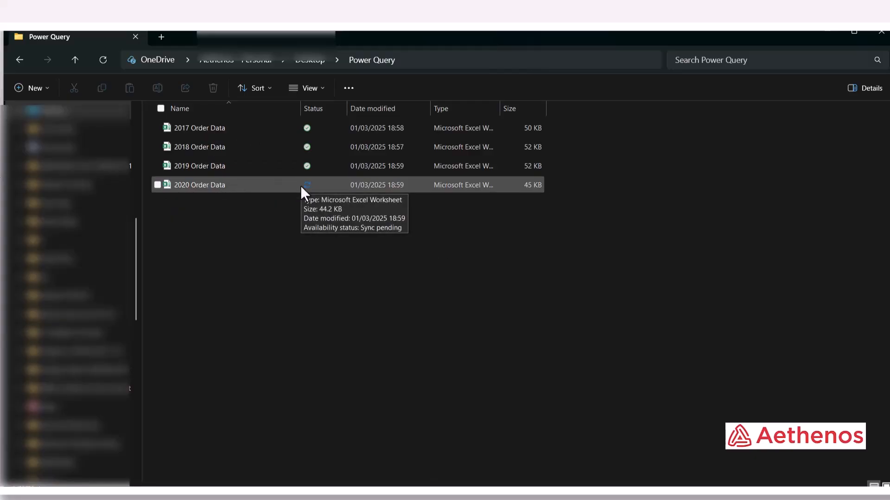
mouse_move(585, 494)
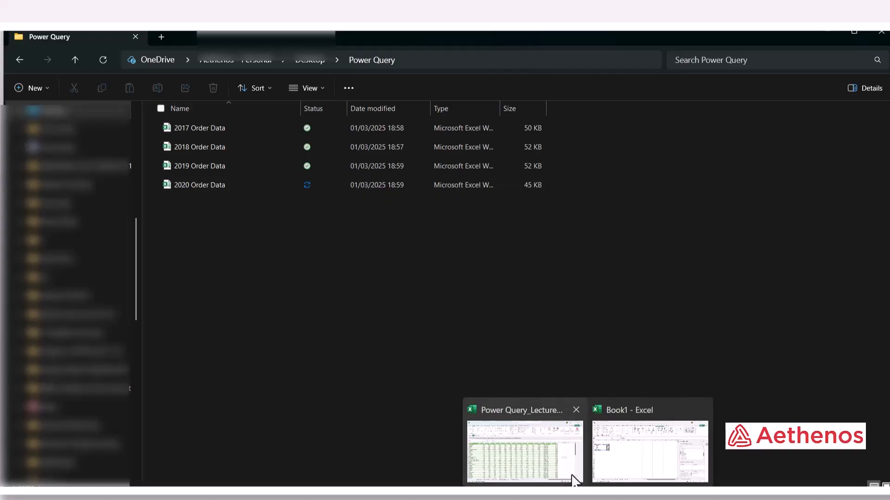
mouse_move(575, 480)
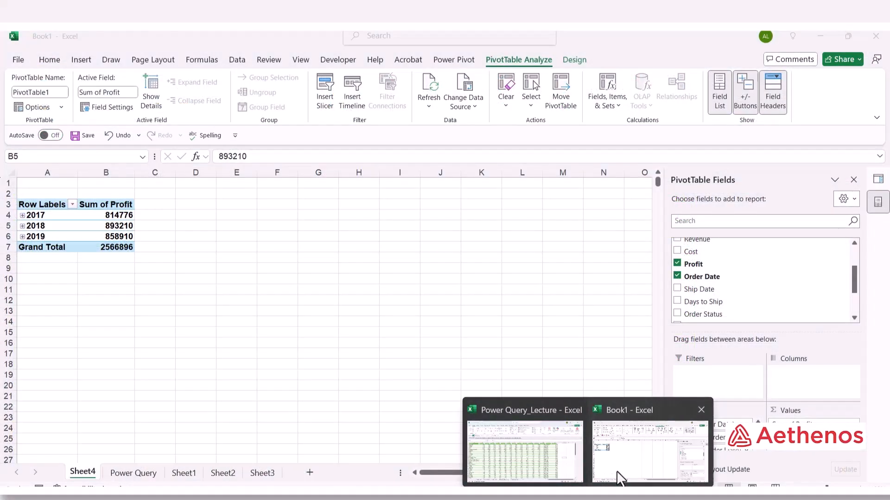
click(620, 478)
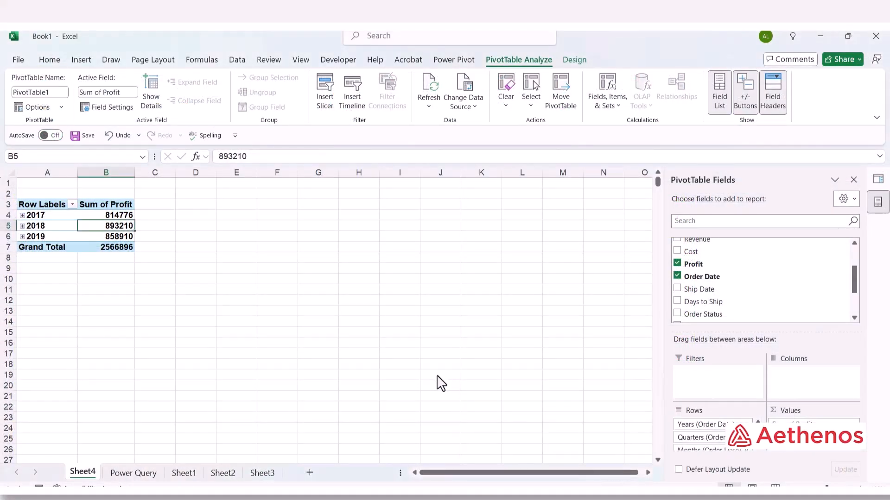
click(130, 475)
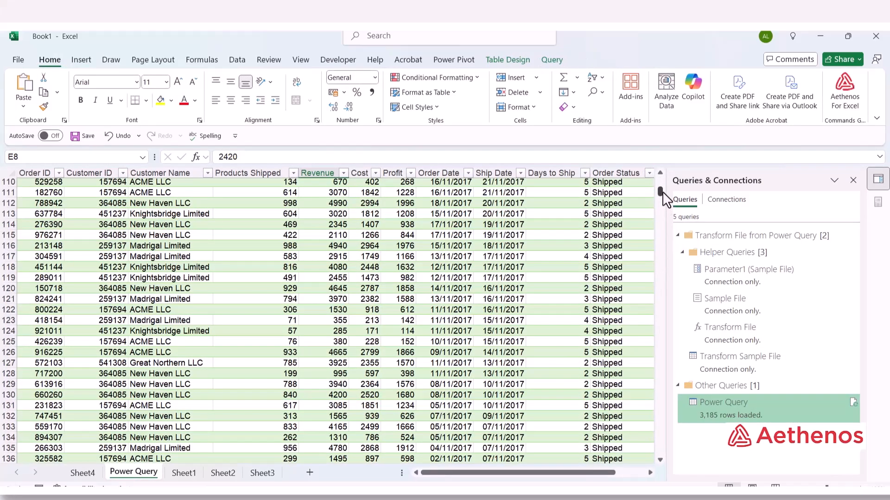
drag(661, 191, 663, 463)
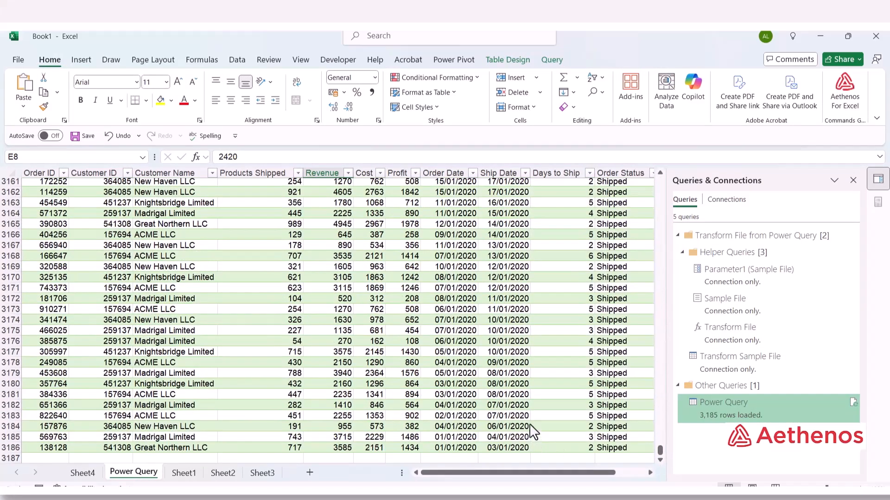
click(513, 385)
click(514, 362)
click(512, 323)
click(514, 350)
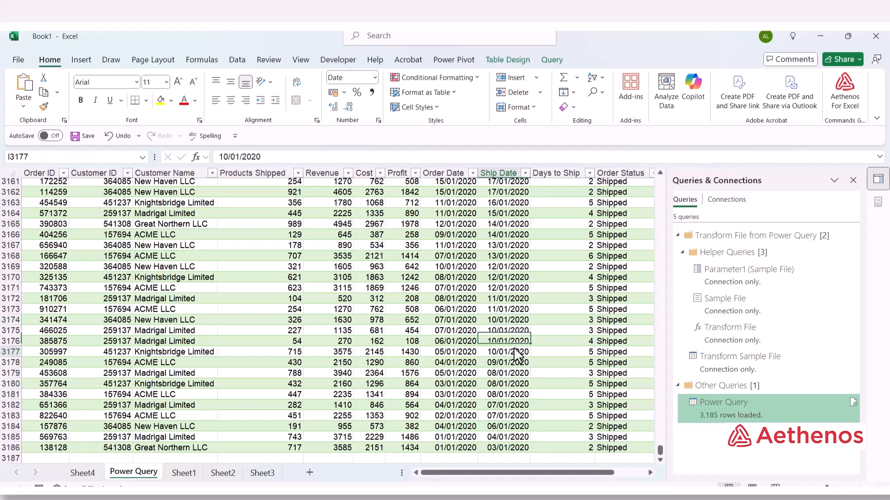
click(508, 363)
click(505, 394)
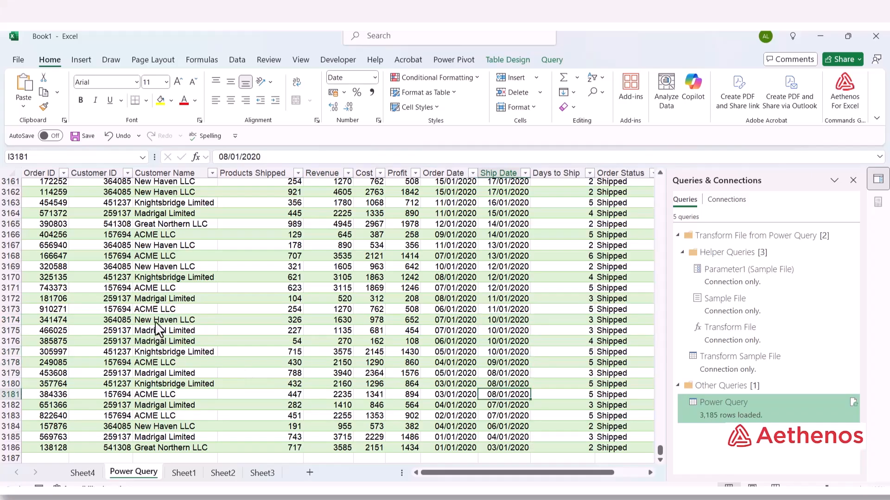
drag(158, 321, 505, 429)
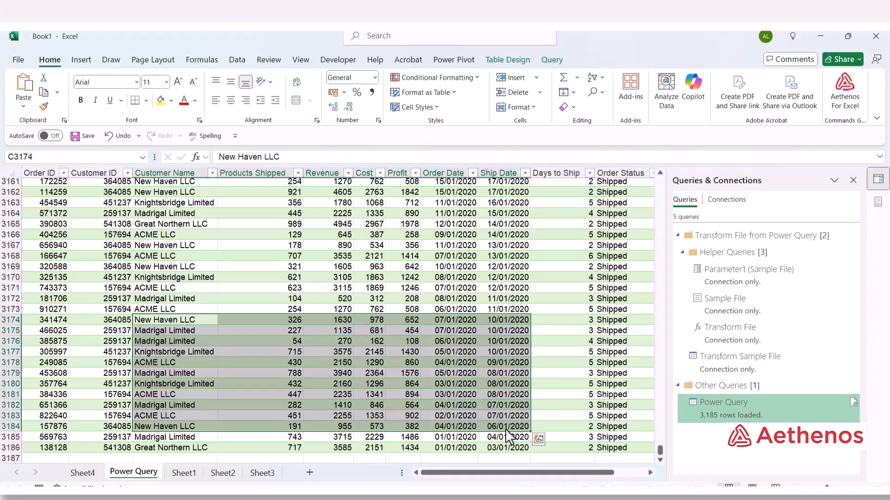
click(516, 299)
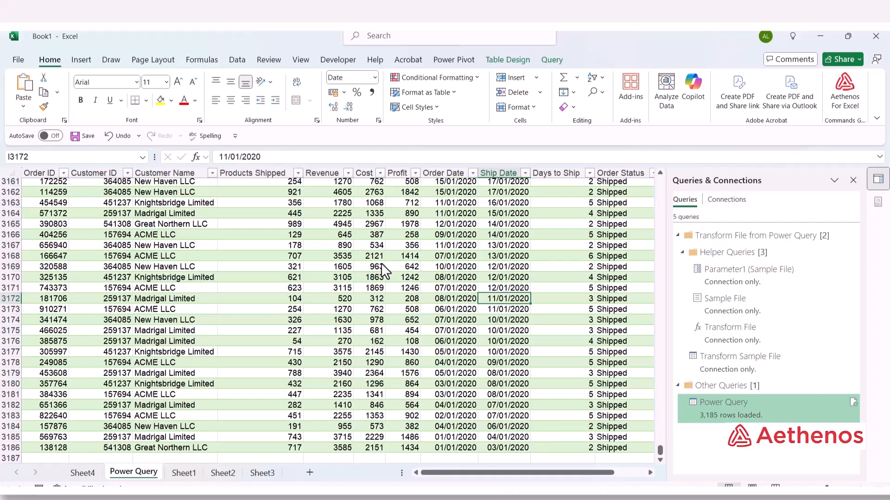
drag(377, 256, 512, 426)
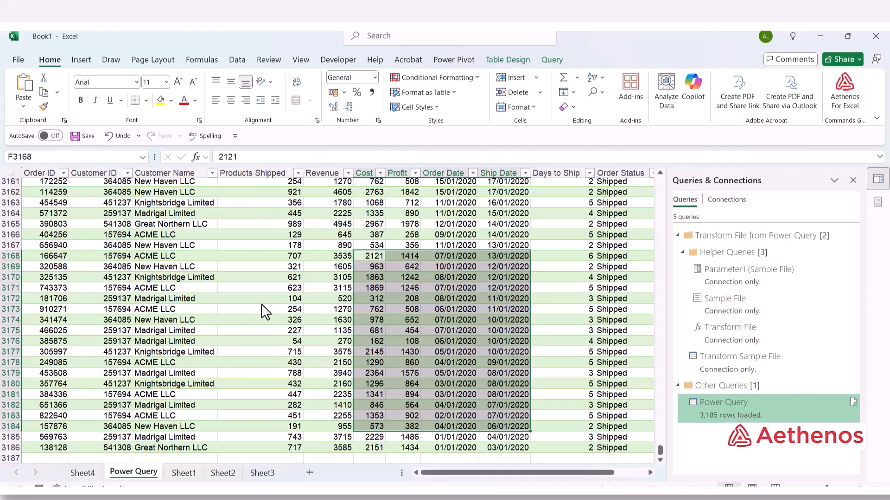
scroll(261, 304, up, 2)
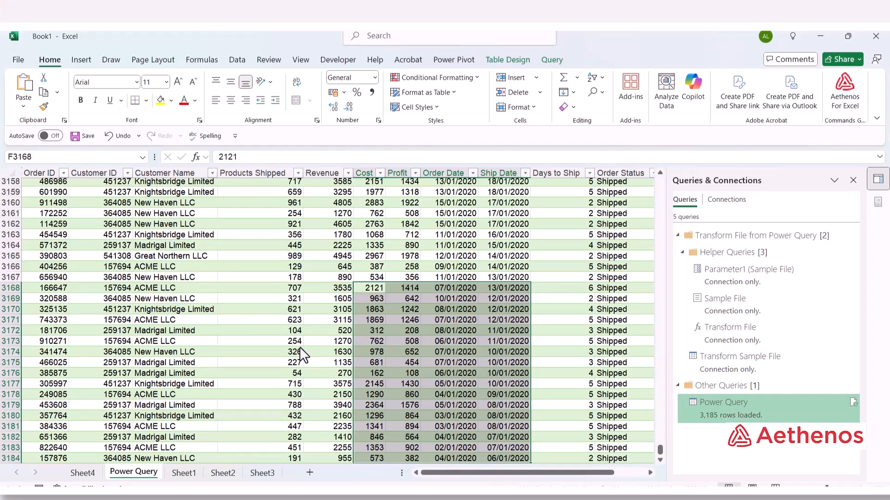
click(82, 473)
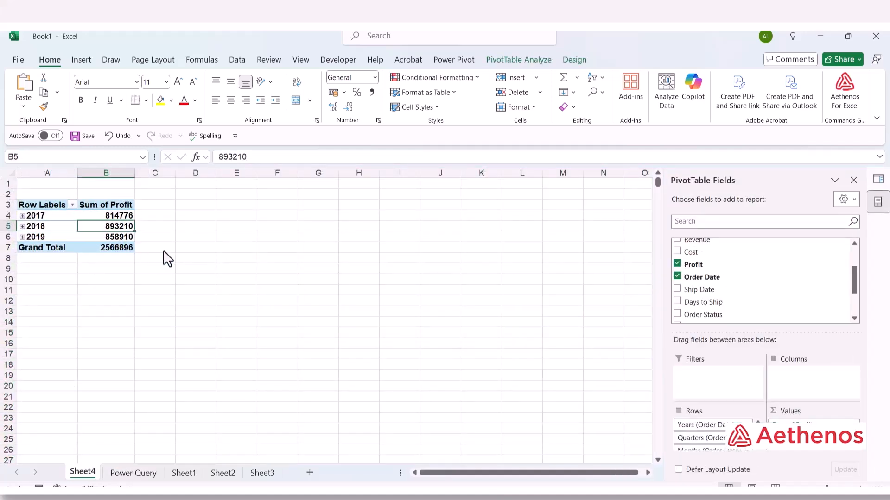
Refresh All data connections so the 2020 orders load into the PivotTable.
click(514, 60)
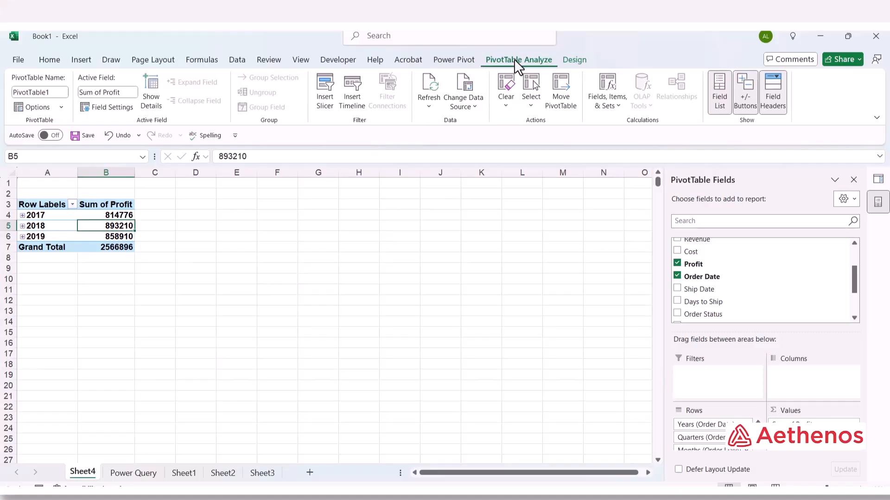
click(429, 107)
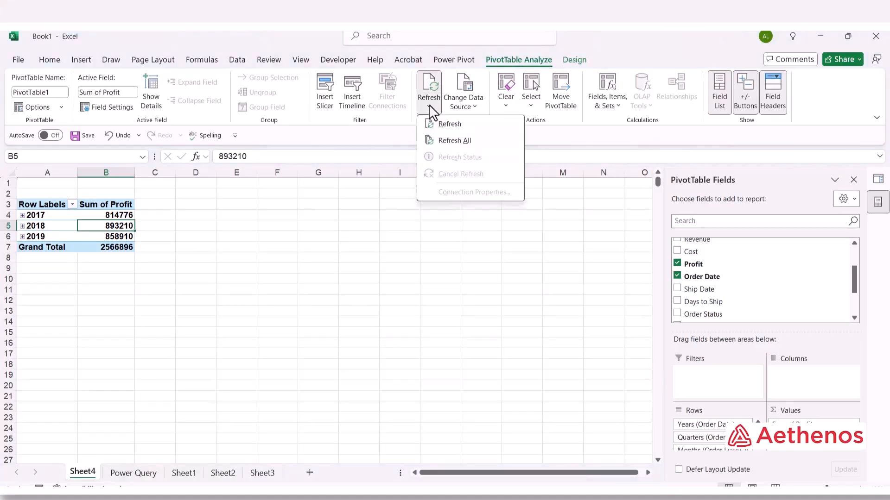
click(453, 140)
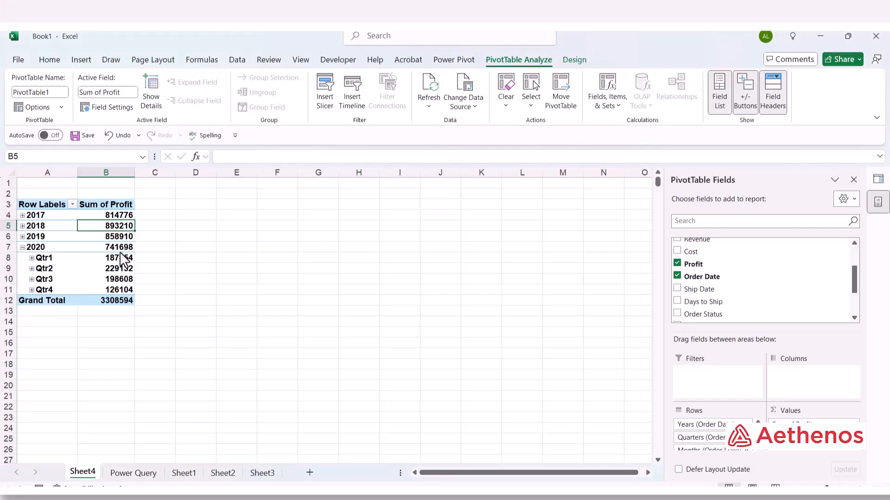
Collapse the 2020 row to show profit 741698 with a 3308594 grand total.
click(26, 249)
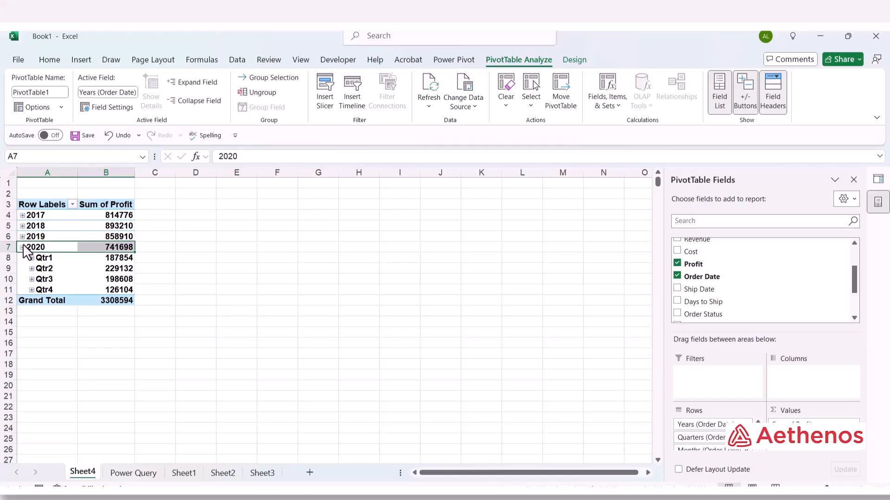
click(22, 248)
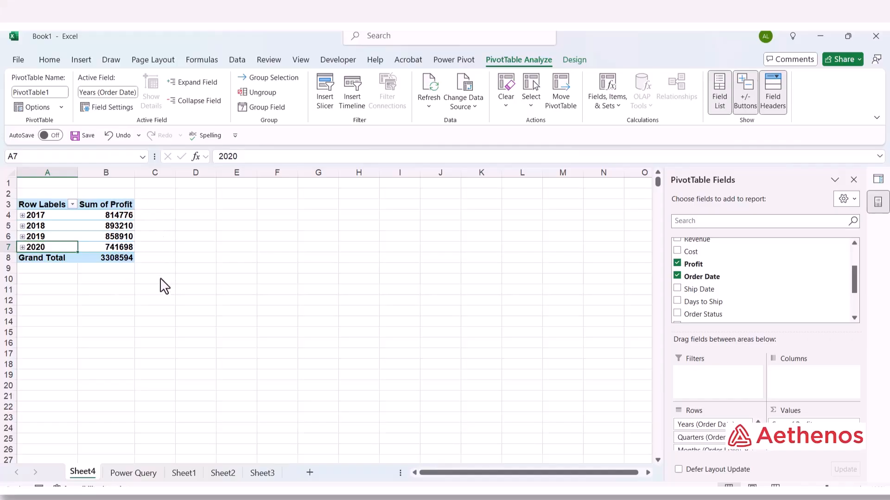
click(142, 278)
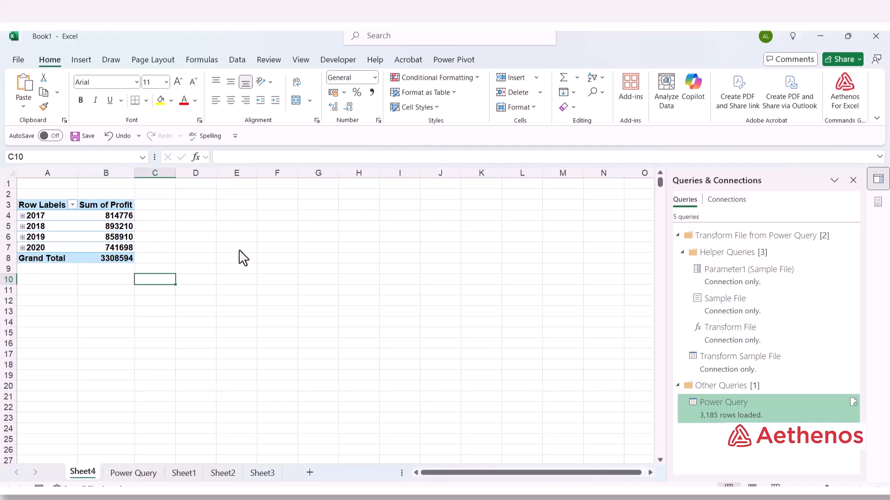
Review the February 2020 orders among the 3,185 rows on the Power Query sheet.
click(115, 304)
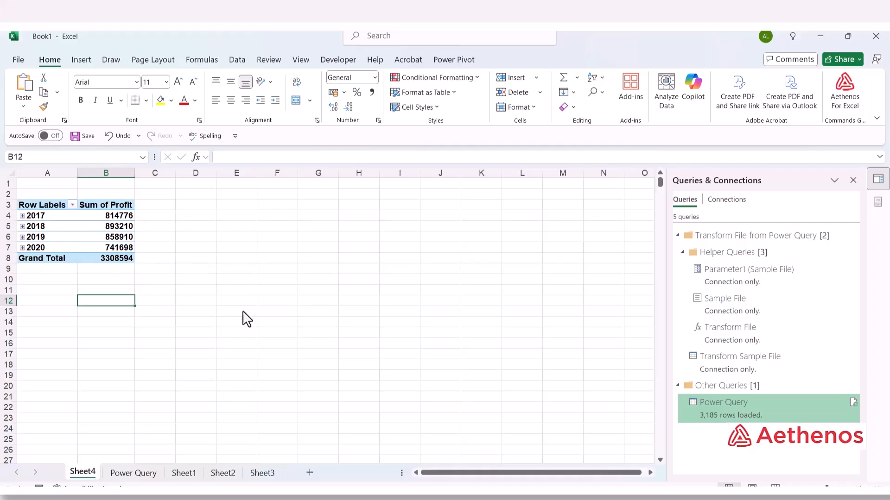
click(134, 474)
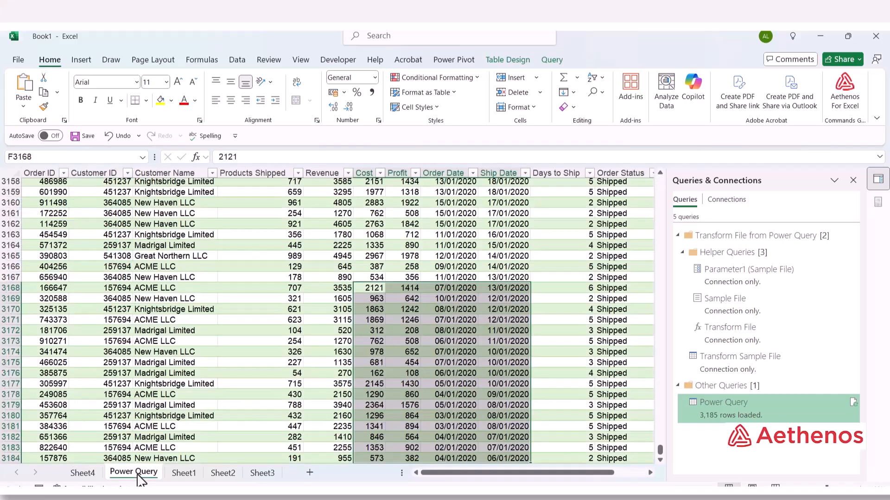
scroll(211, 319, up, 14)
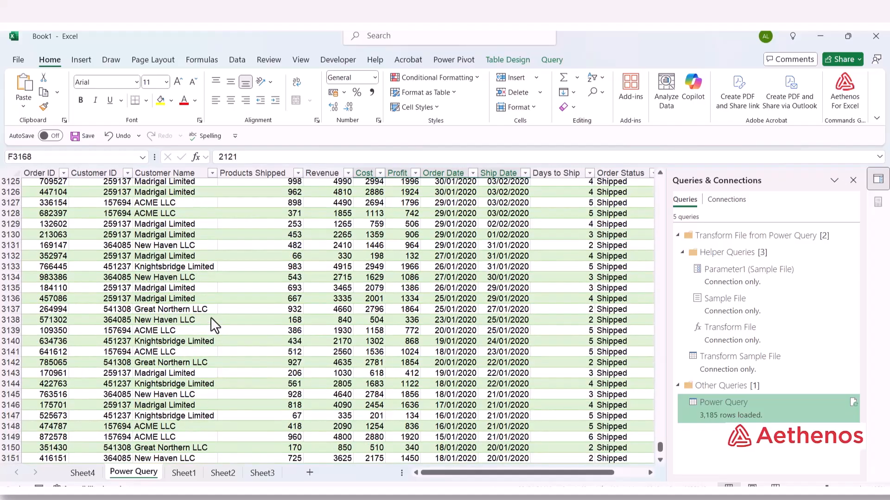
scroll(211, 319, up, 10)
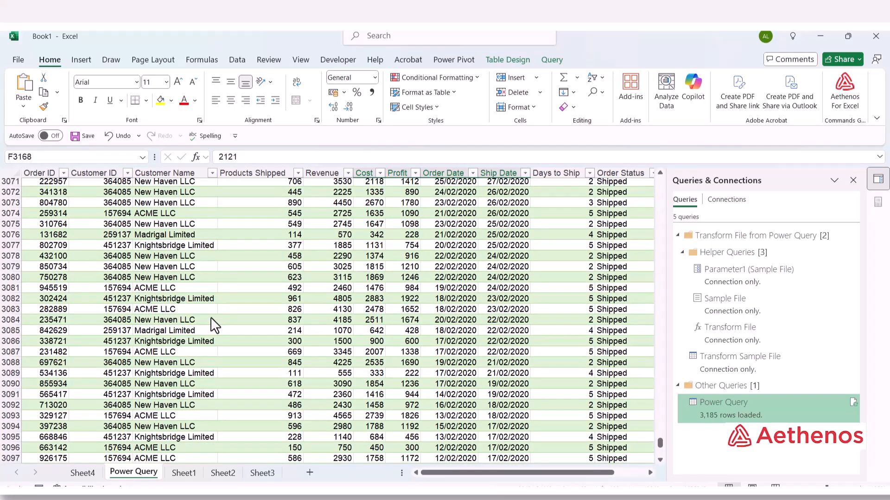
scroll(211, 319, down, 8)
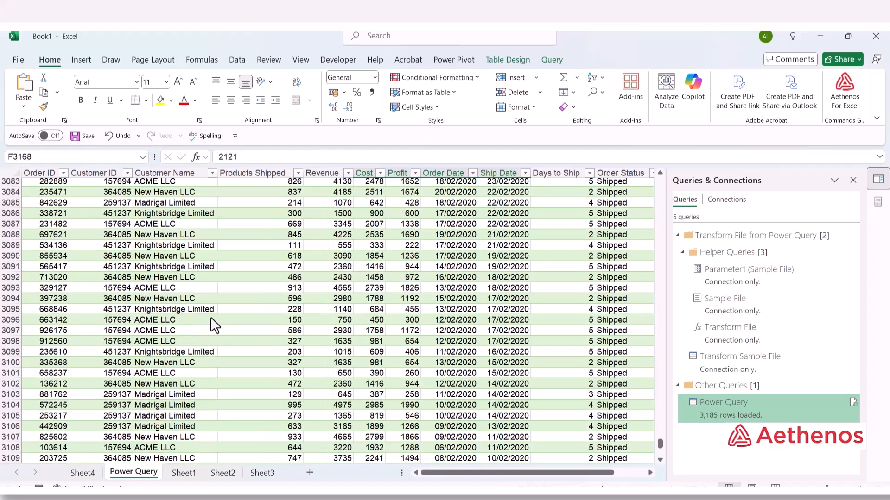